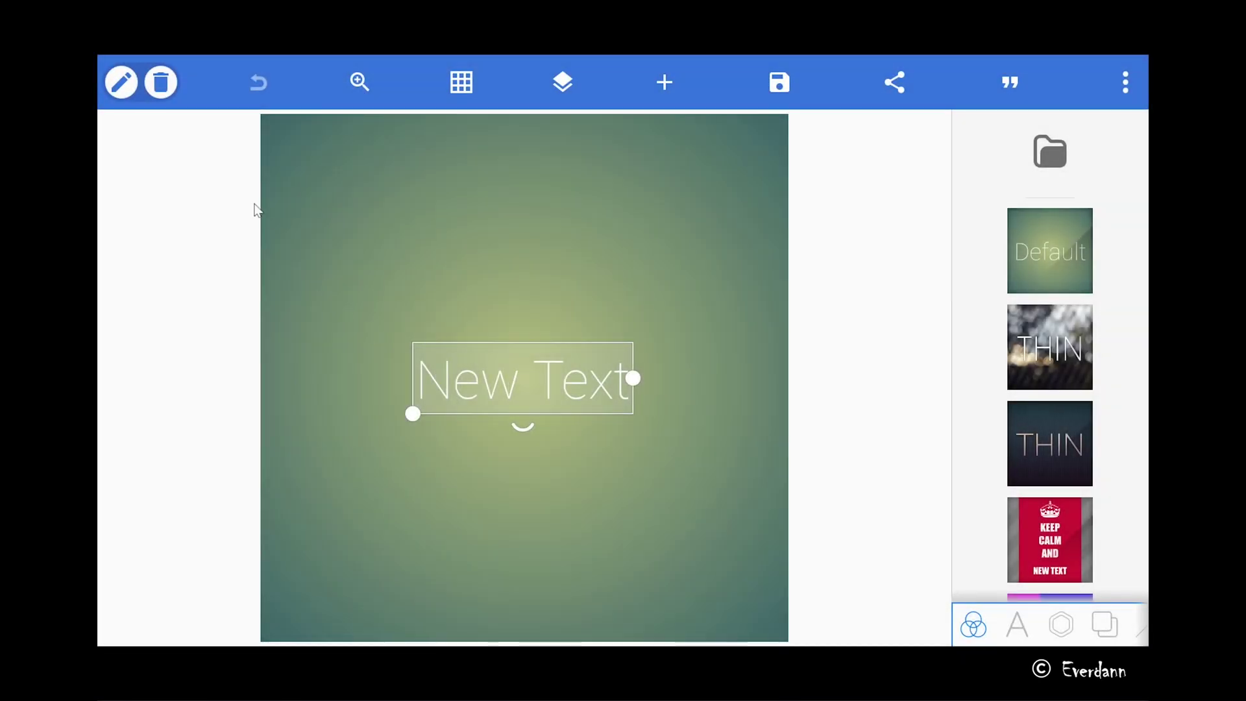
Delete the default New Text object and go to the background settings
left_click(162, 83)
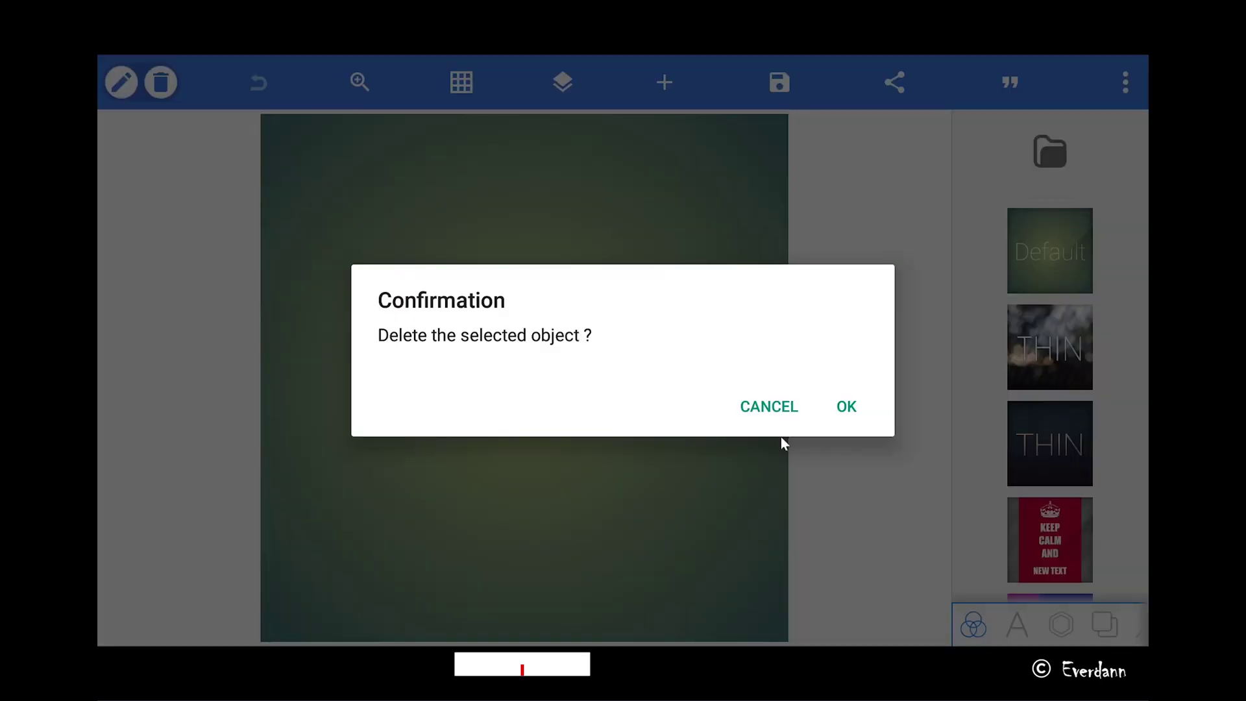
left_click(846, 407)
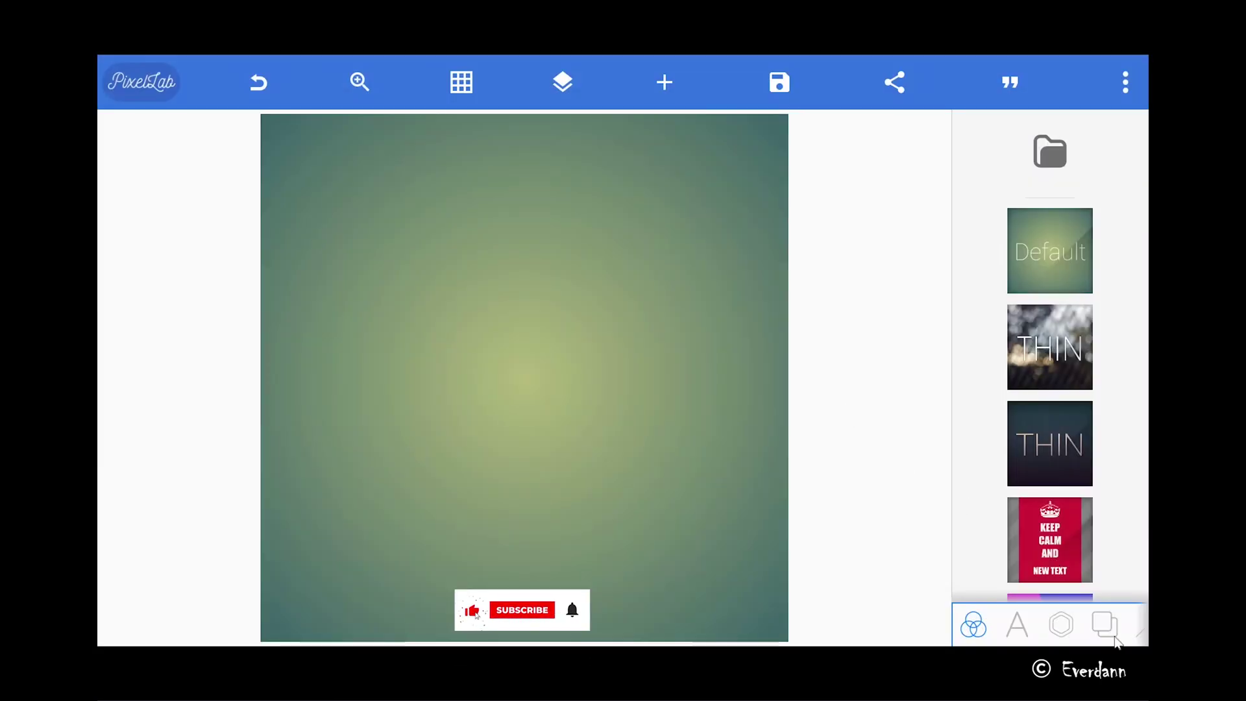
left_click(1105, 625)
Set the background to black and change the shape to a circle
left_click(1005, 159)
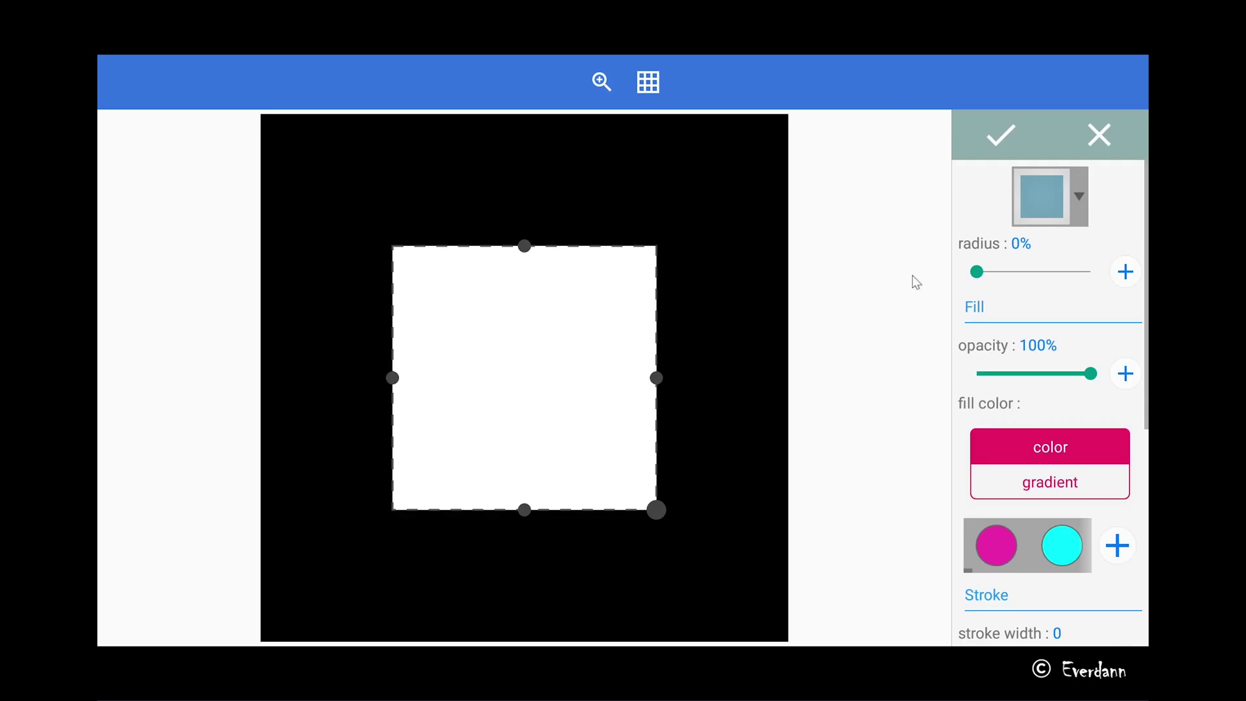
left_click(1064, 186)
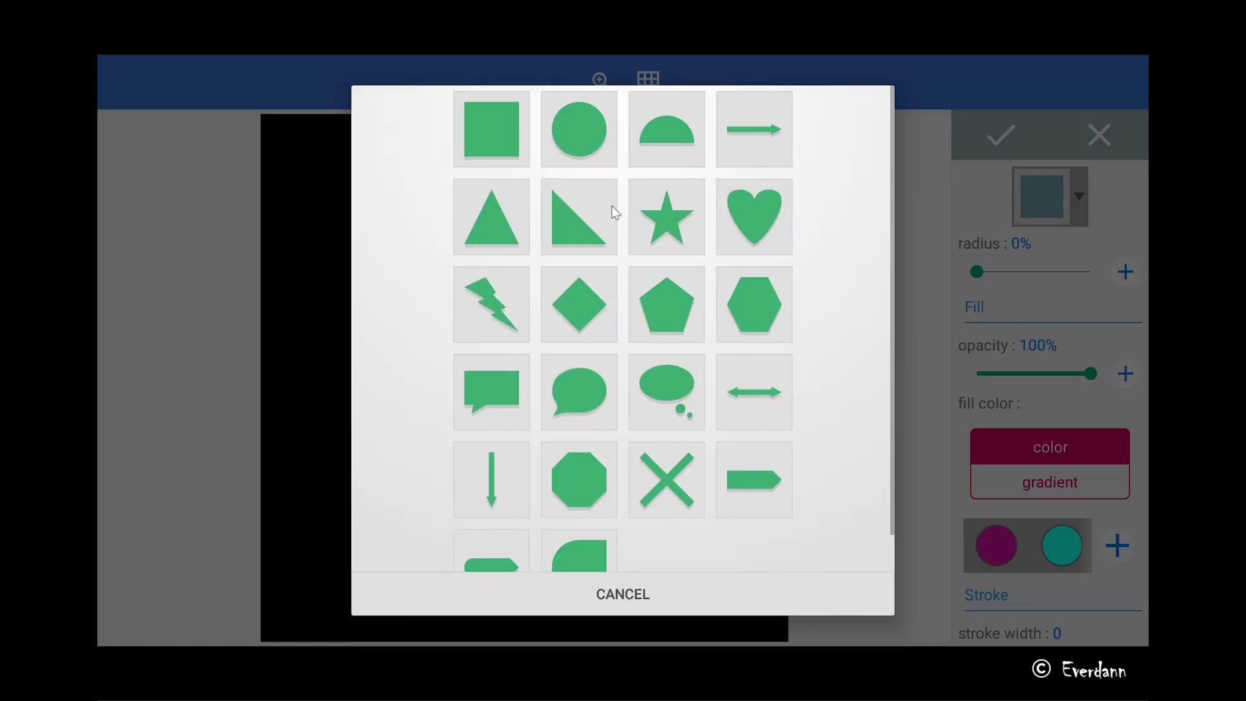
left_click(574, 141)
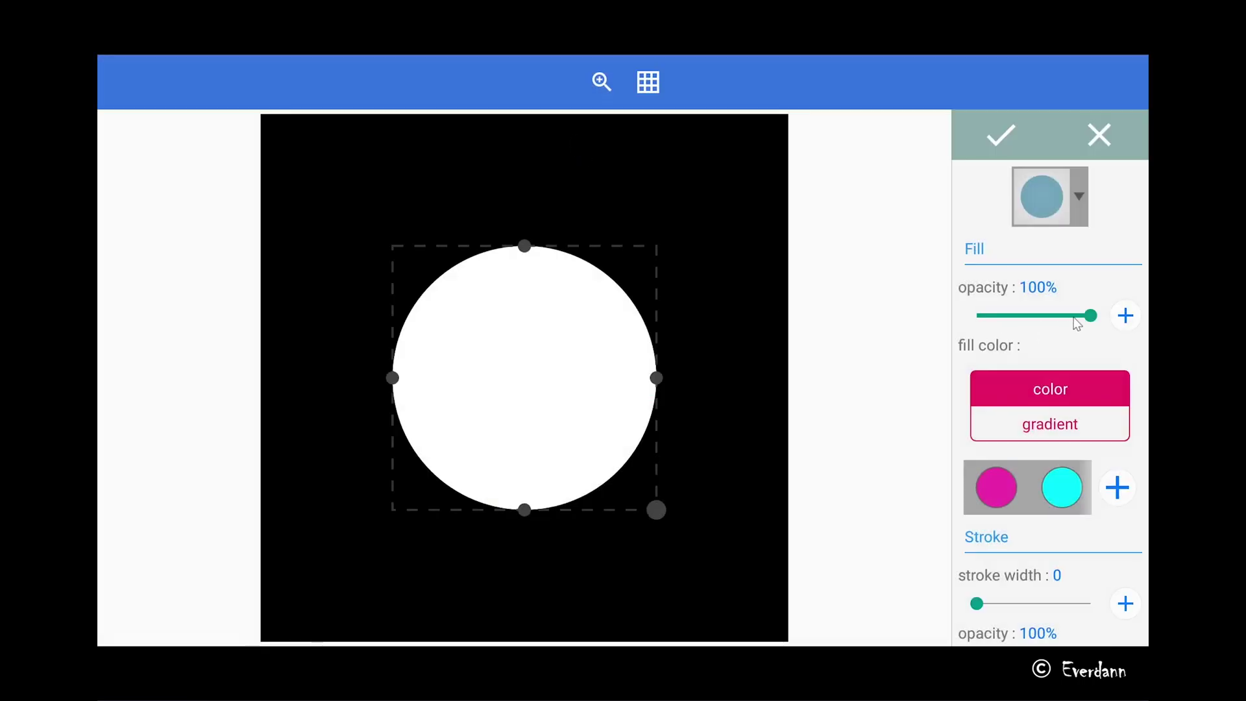
Give the circle 0% fill opacity and a white outline with stroke width 8
left_click_drag(1076, 322, 960, 314)
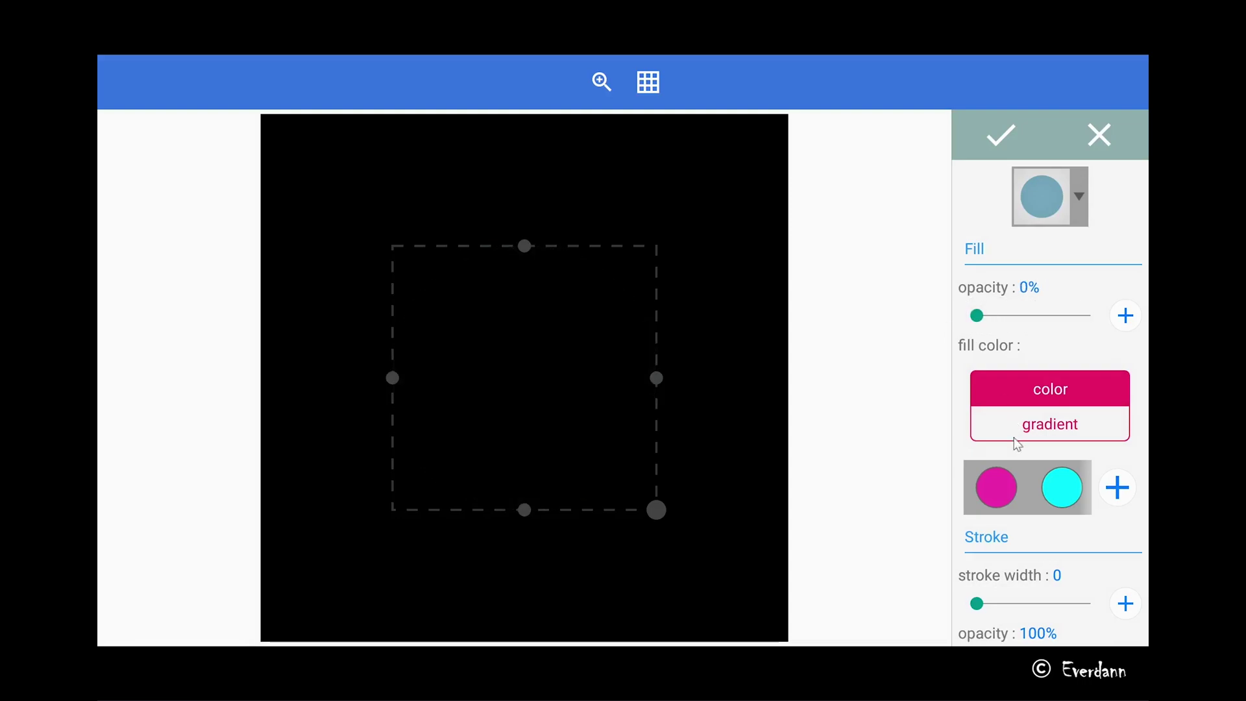
scroll(1014, 465, "down", 5)
left_click_drag(978, 291, 986, 290)
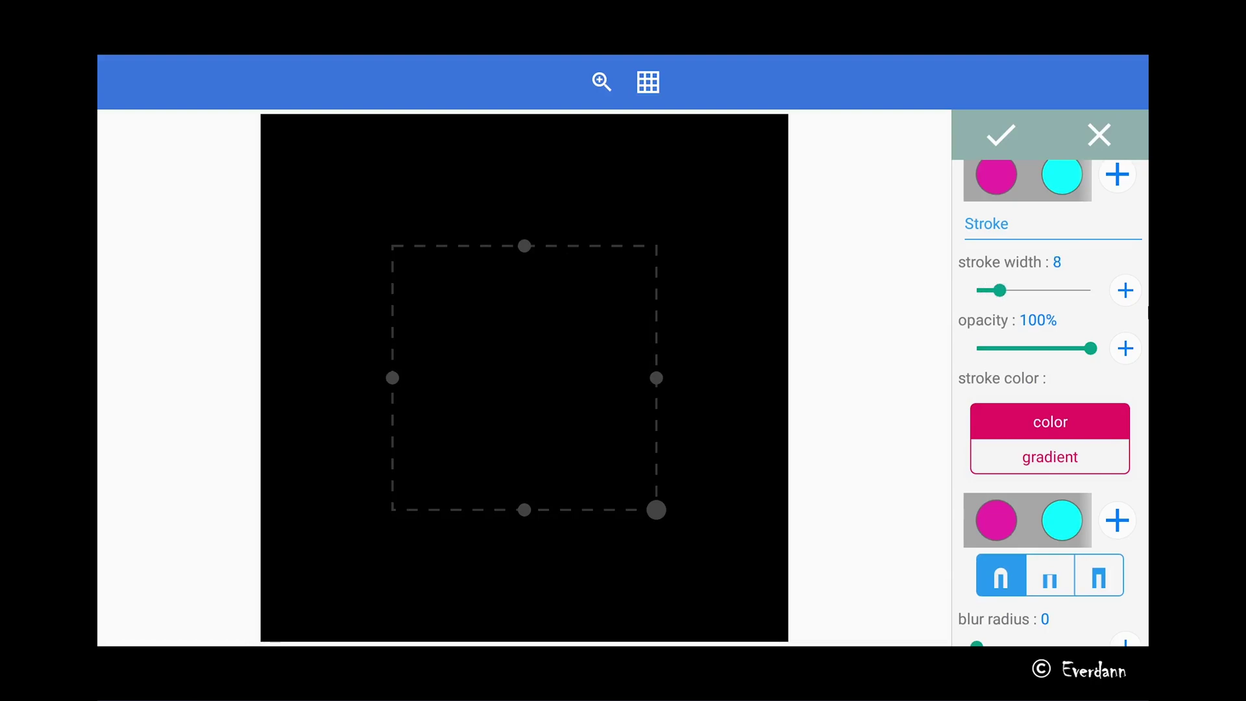
left_click_drag(1066, 532, 896, 520)
left_click(1074, 520)
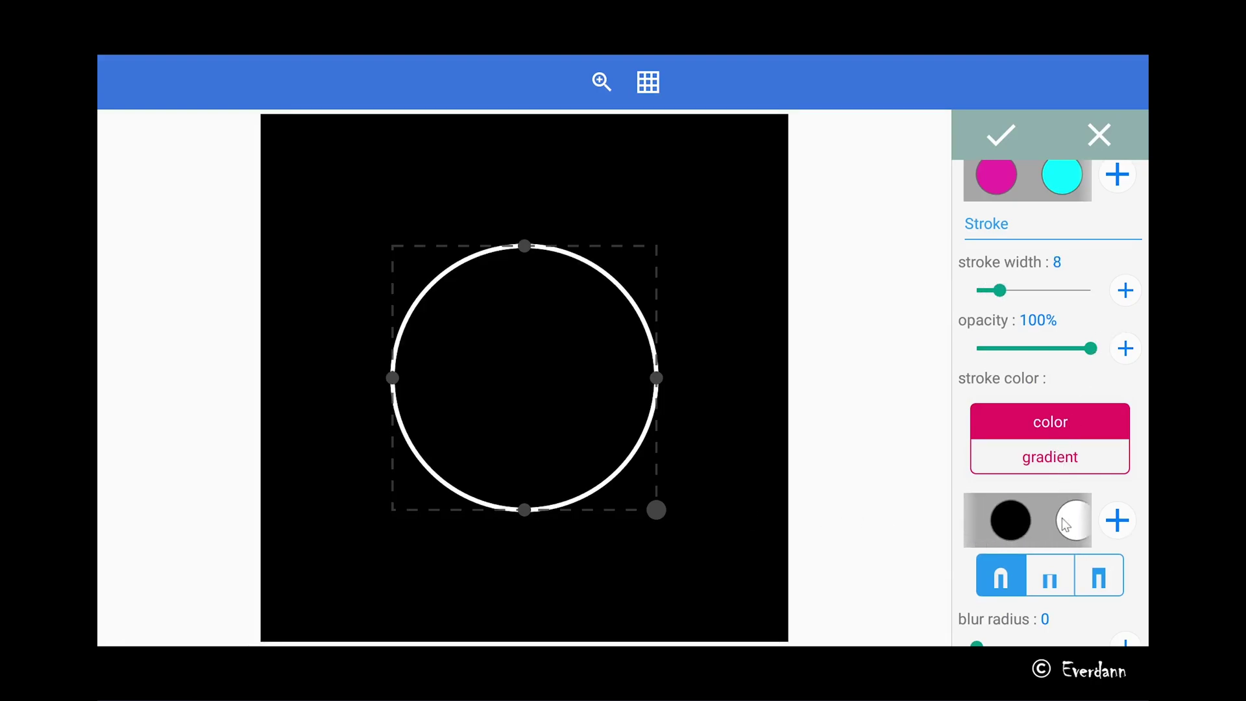
Enable a cyan shadow with blur radius 5 on the white ring
left_click(998, 146)
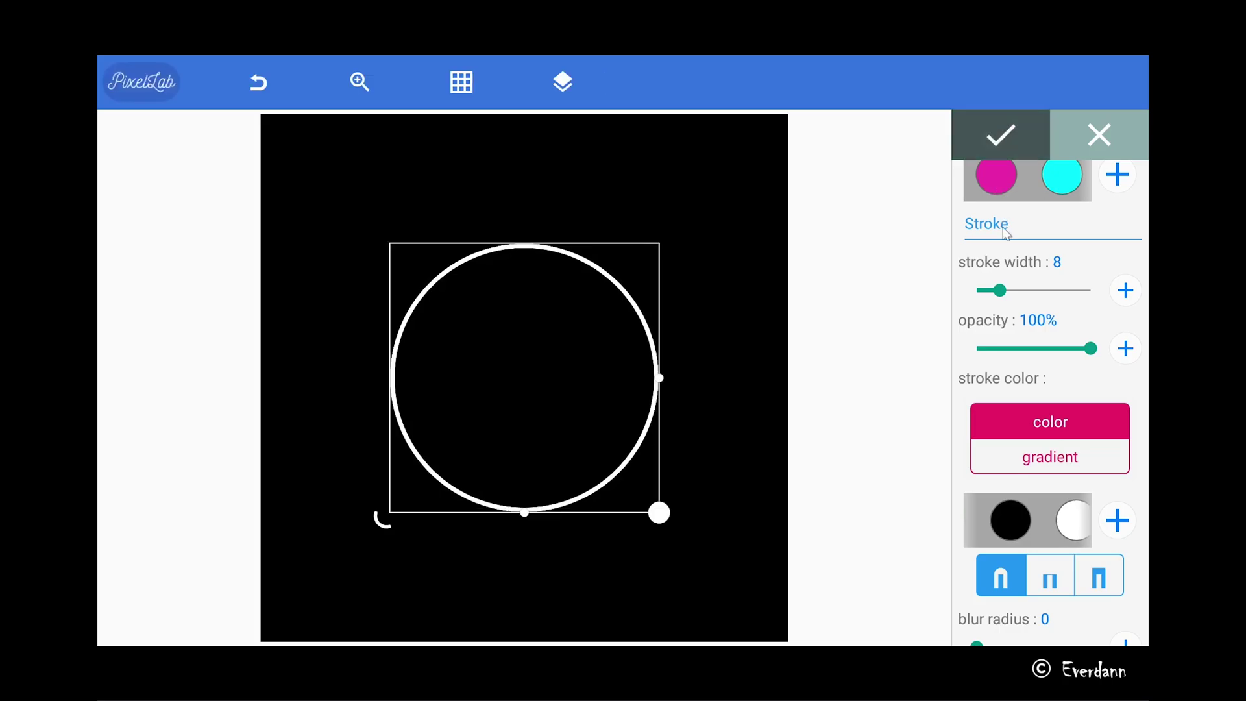
scroll(1049, 405, "down", 3)
scroll(1050, 404, "down", 10)
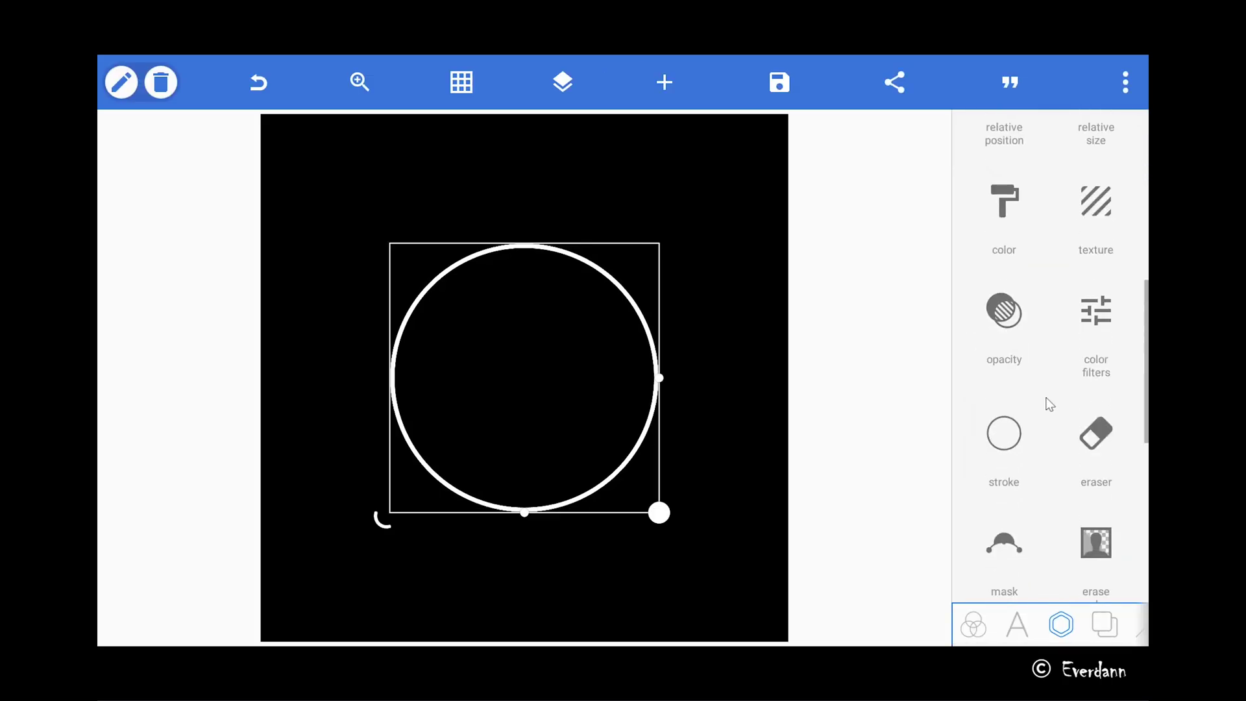
left_click(993, 421)
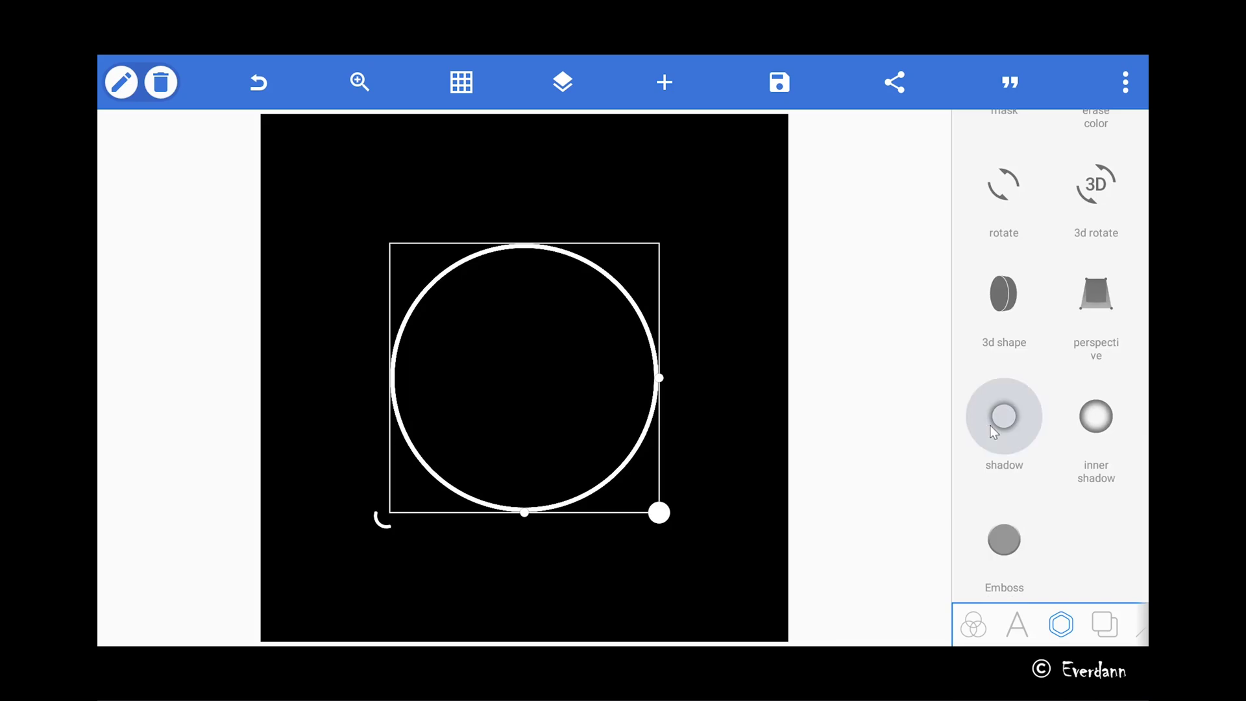
left_click(1064, 188)
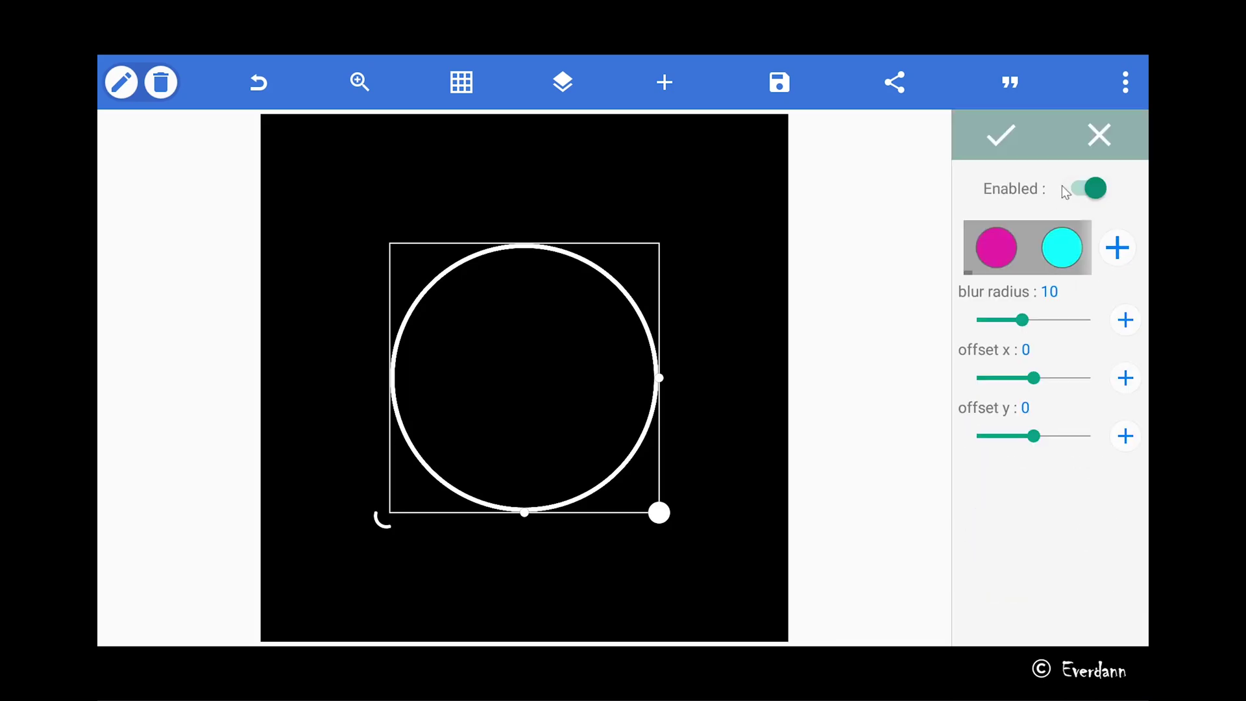
left_click(1065, 258)
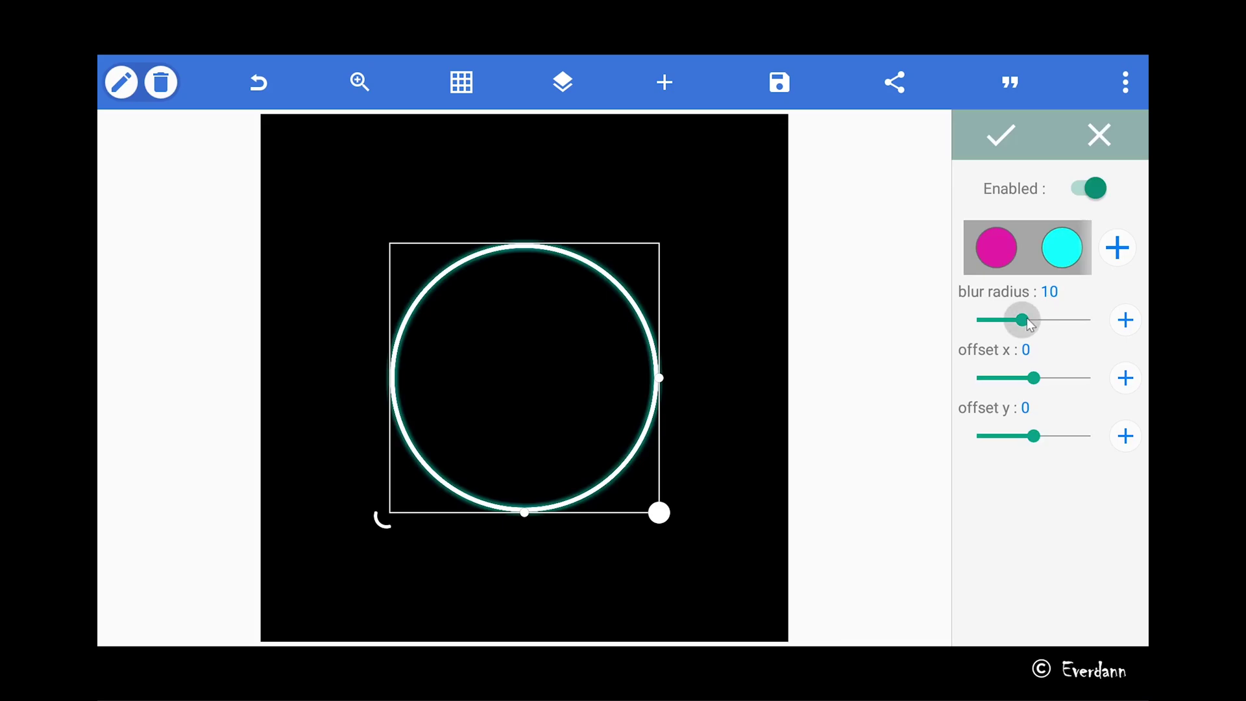
left_click_drag(1009, 325, 999, 321)
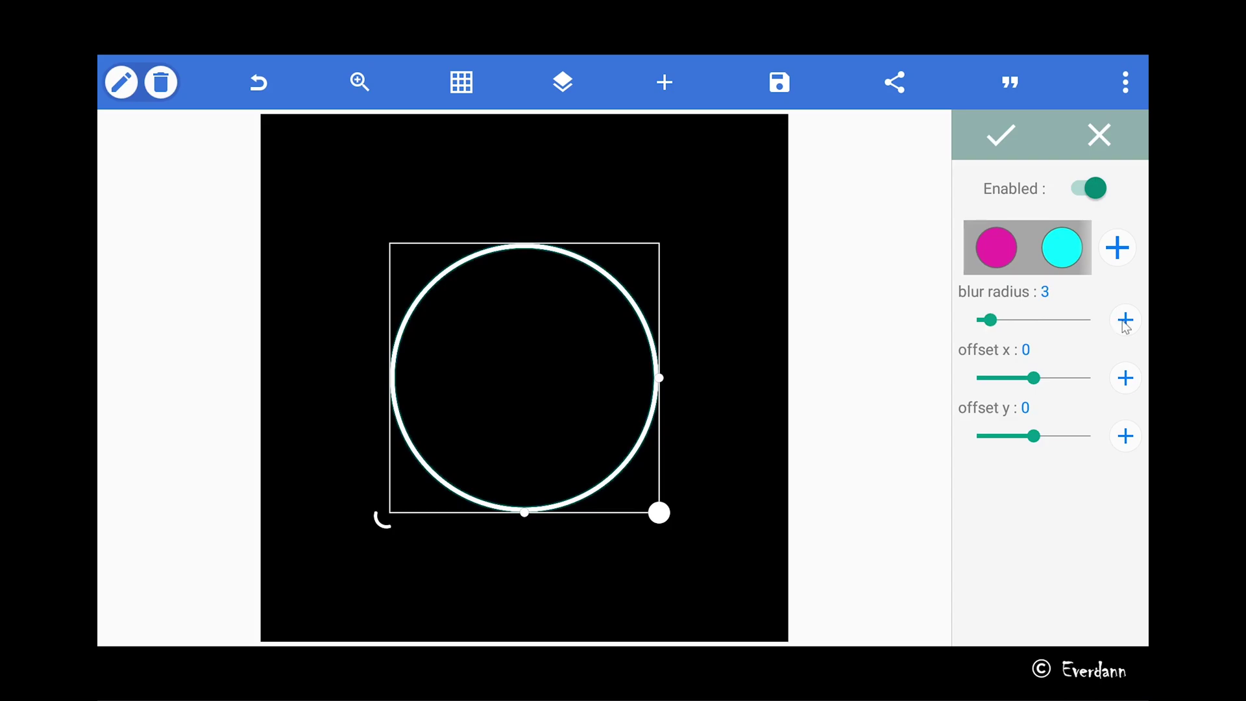
left_click(987, 135)
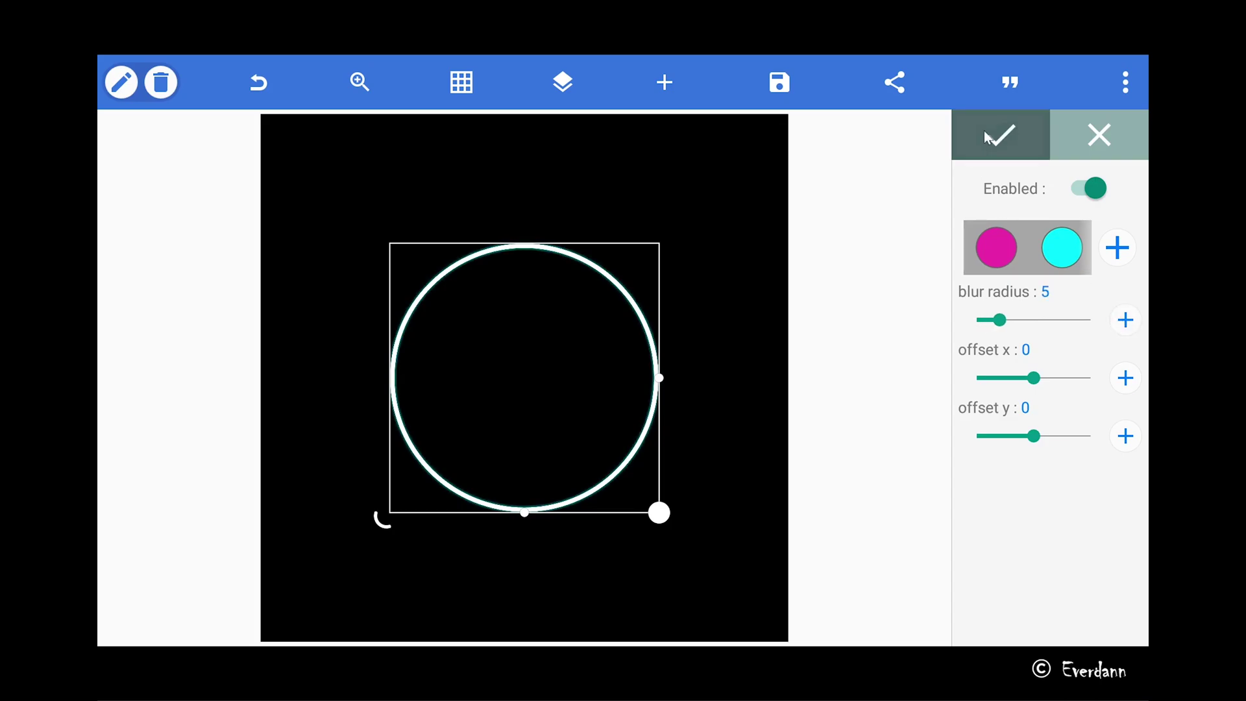
Duplicate the ring, centre the copy on the canvas, and set its glow blur to 9
scroll(1026, 357, "up", 10)
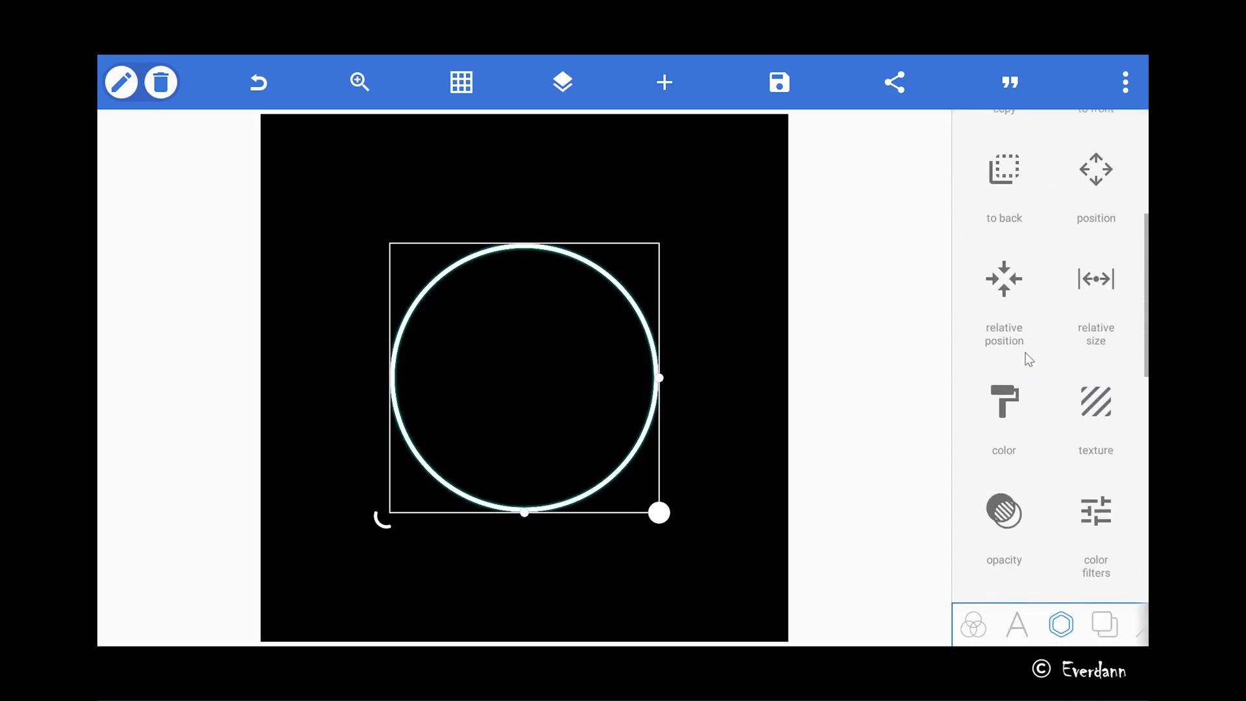
left_click(1014, 395)
scroll(1013, 396, "down", 5)
left_click(1006, 364)
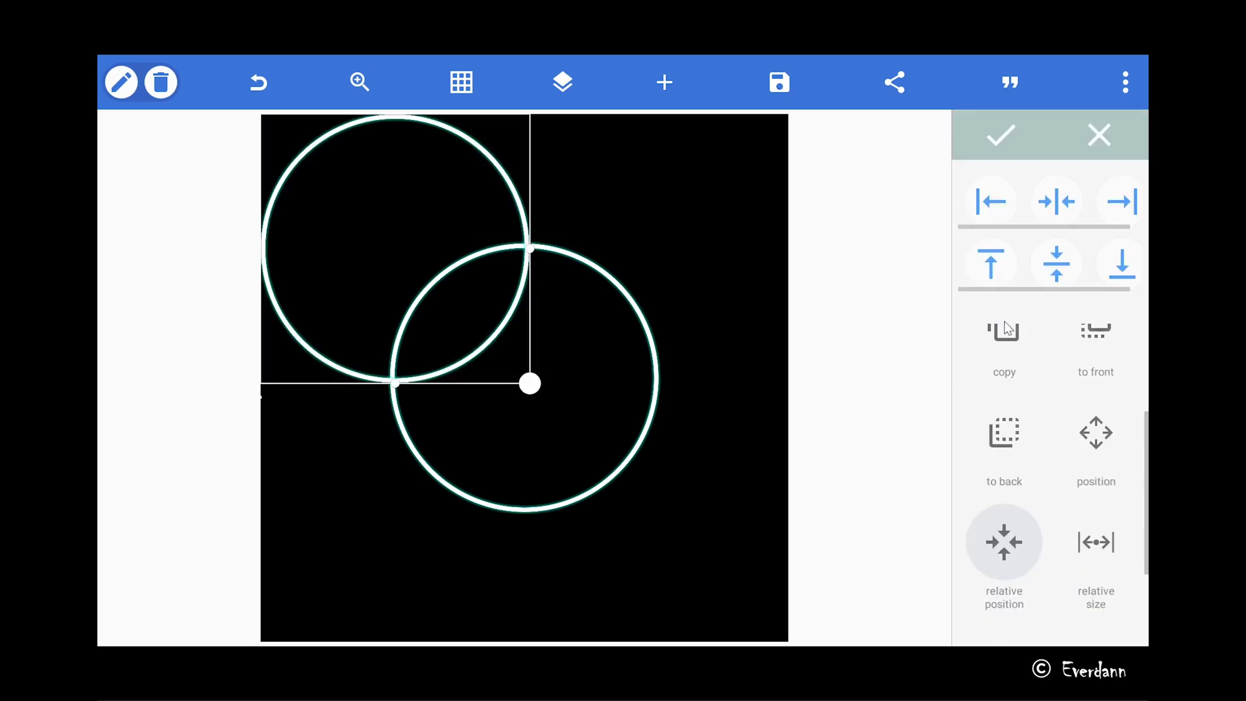
left_click(1056, 201)
left_click(1057, 263)
left_click(1002, 139)
scroll(1024, 373, "down", 6)
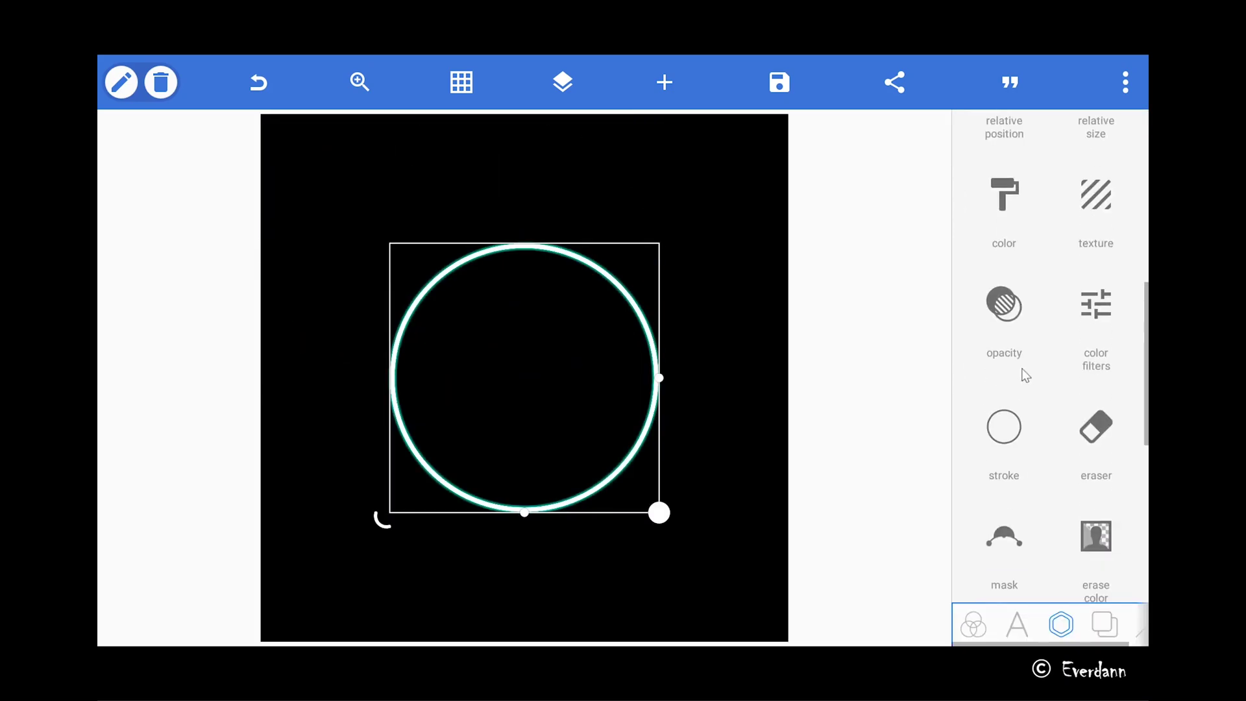
left_click(1005, 458)
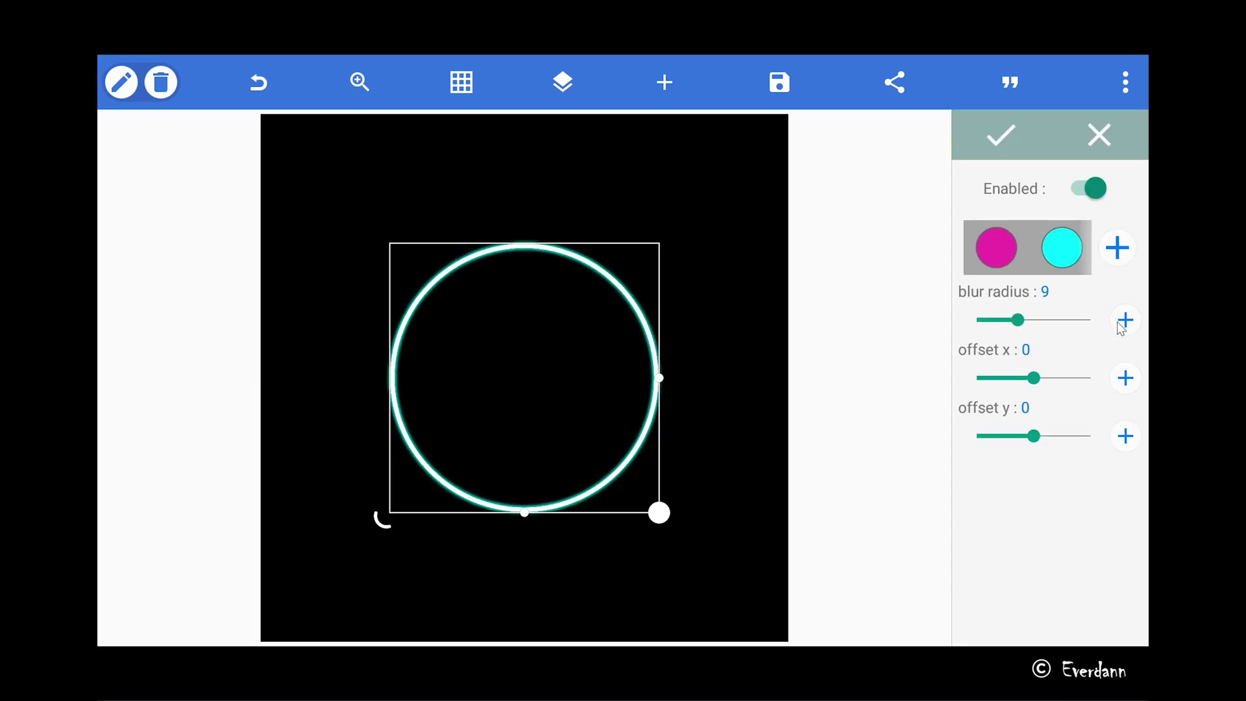
left_click(1001, 137)
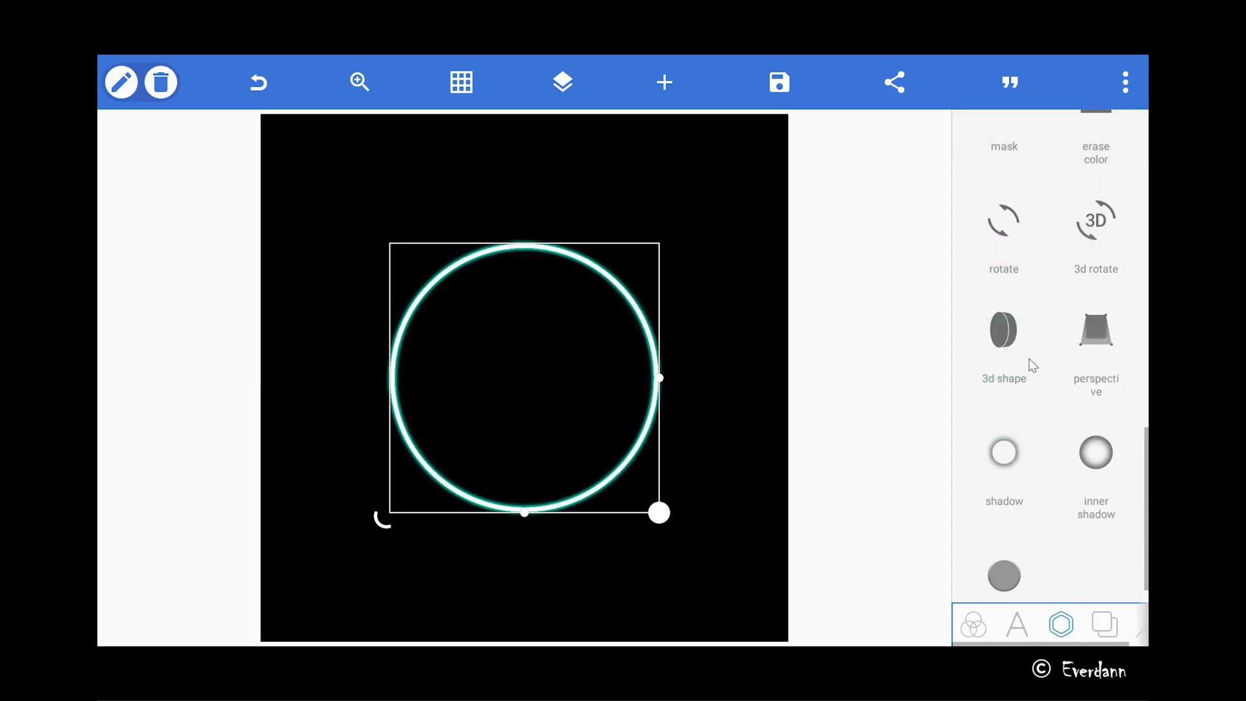
Make a second copy of the ring and centre it horizontally and vertically
scroll(1031, 363, "up", 5)
scroll(1032, 357, "up", 5)
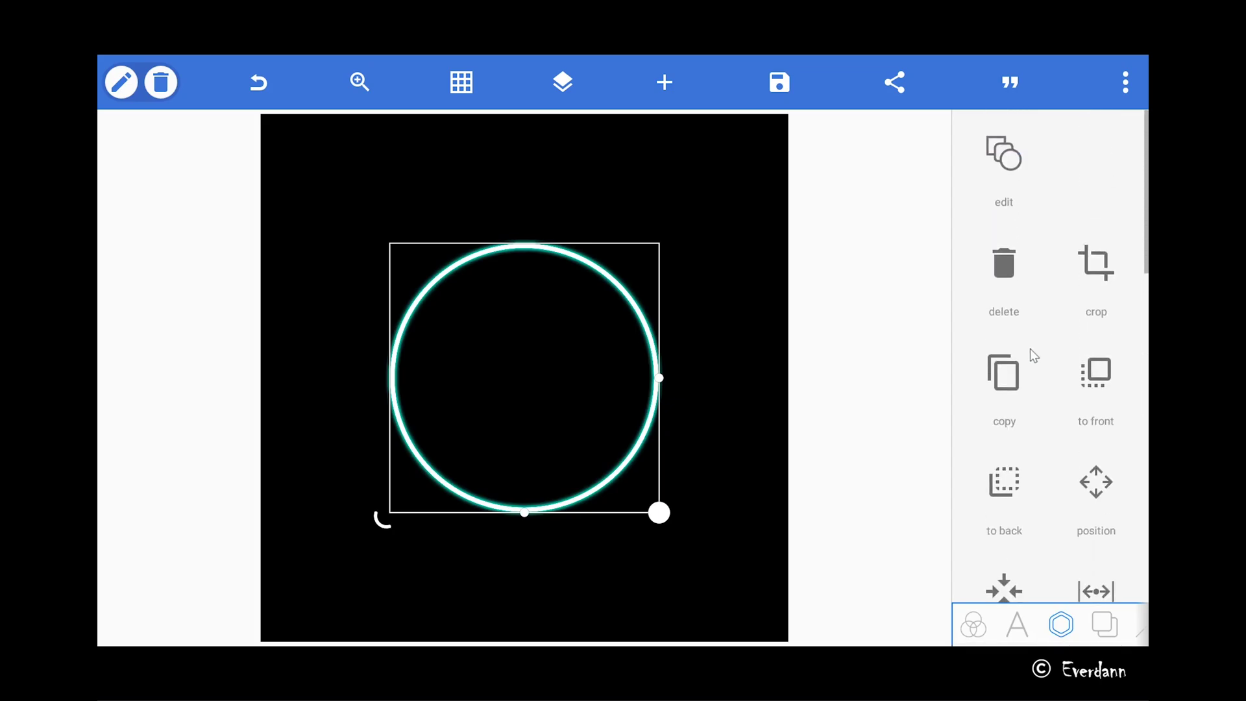
left_click(1010, 386)
scroll(1013, 377, "down", 4)
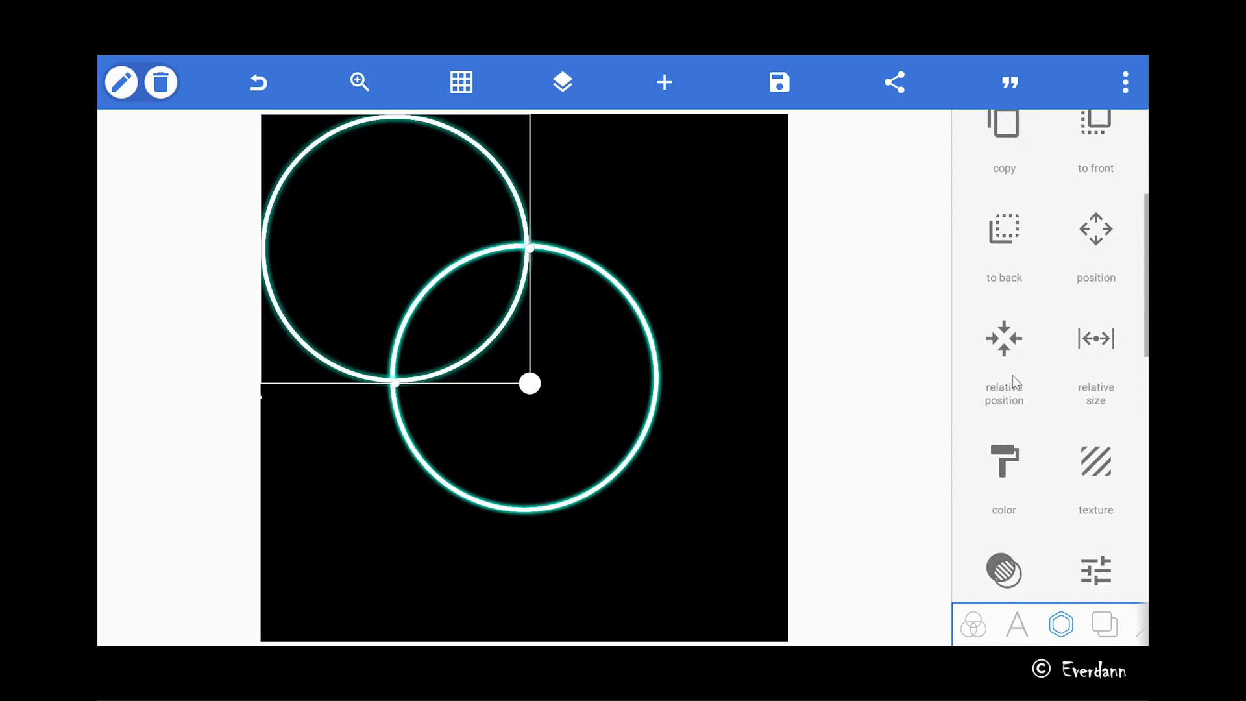
left_click(1013, 375)
left_click(1057, 202)
left_click(1057, 265)
left_click(1001, 135)
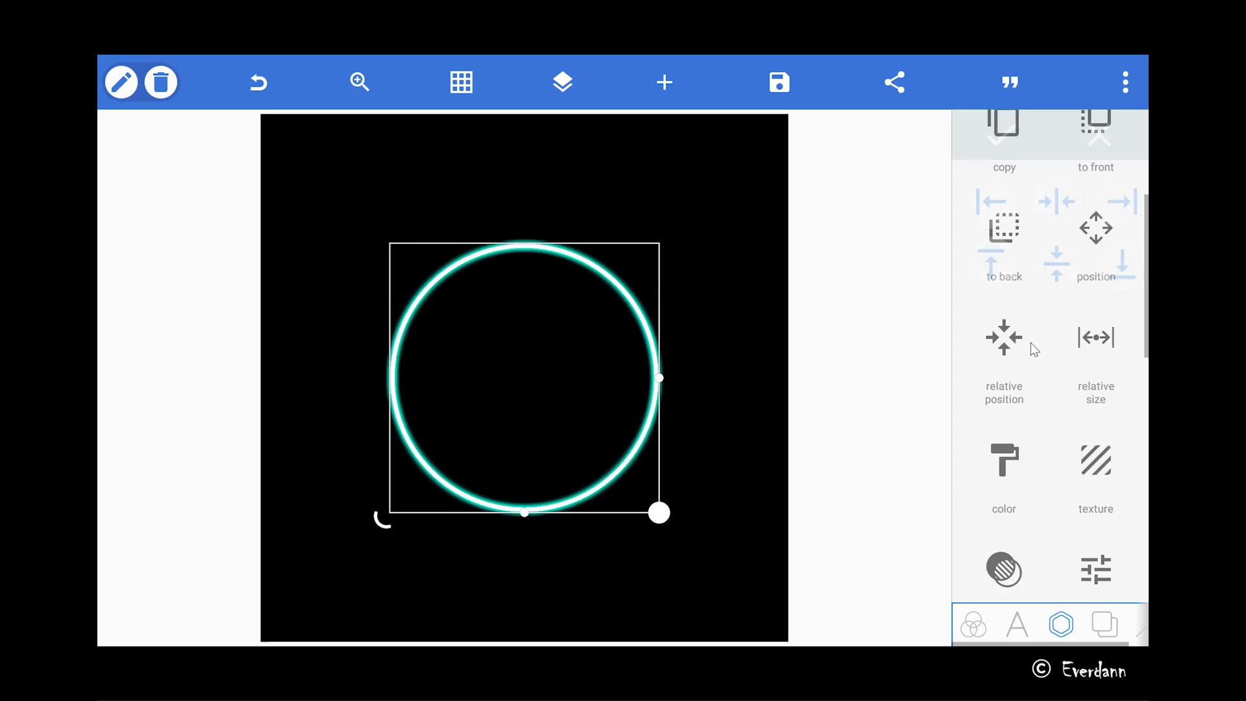
scroll(1033, 364, "down", 8)
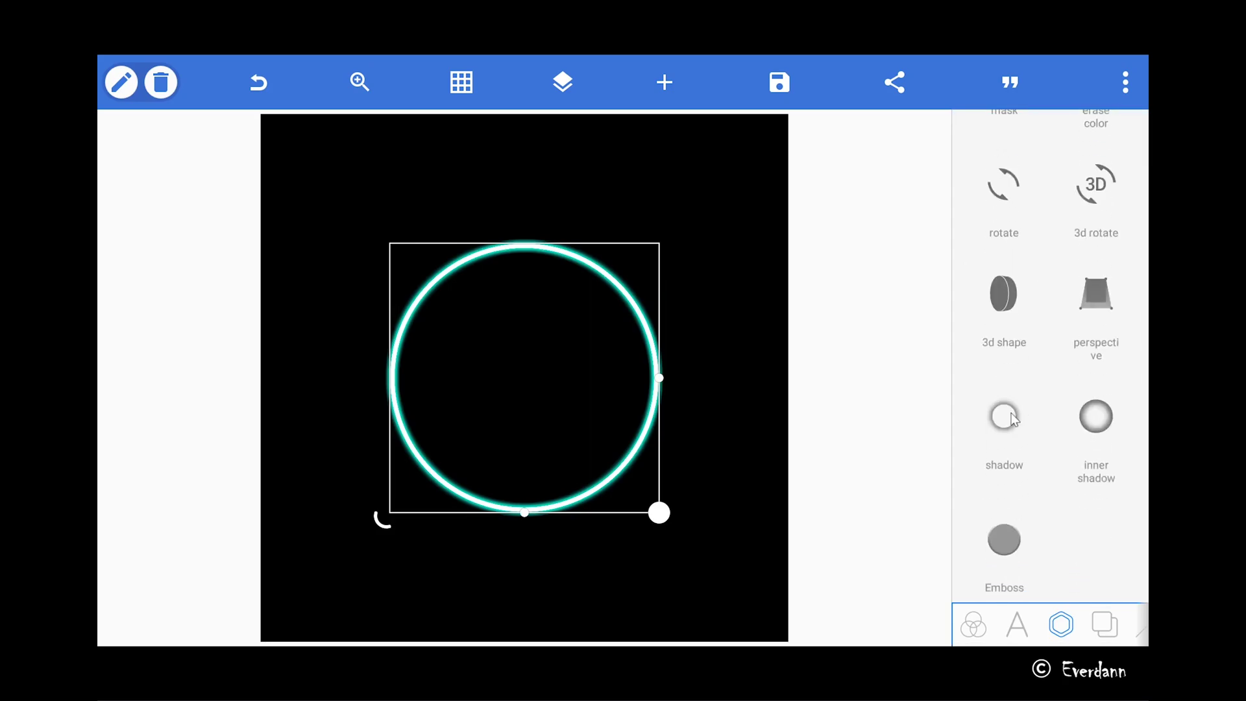
Raise the newest copy's cyan glow blur radius to 15
left_click(1013, 419)
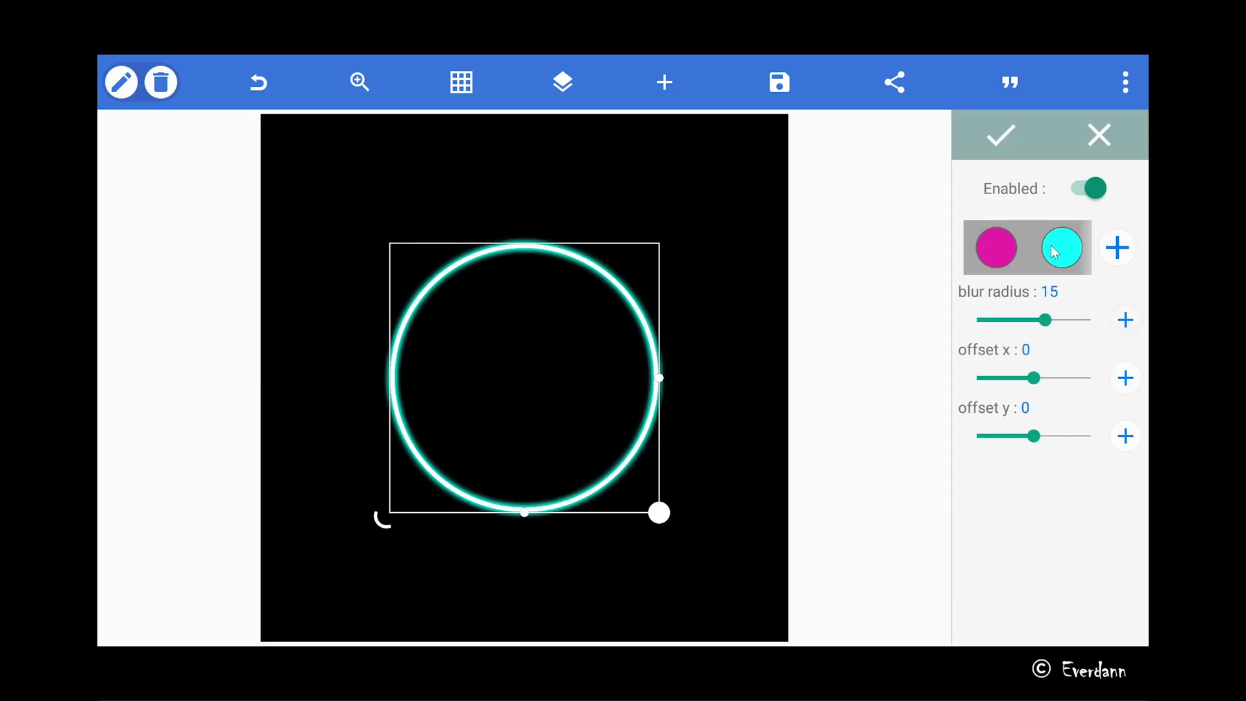
left_click(992, 155)
scroll(1013, 364, "up", 8)
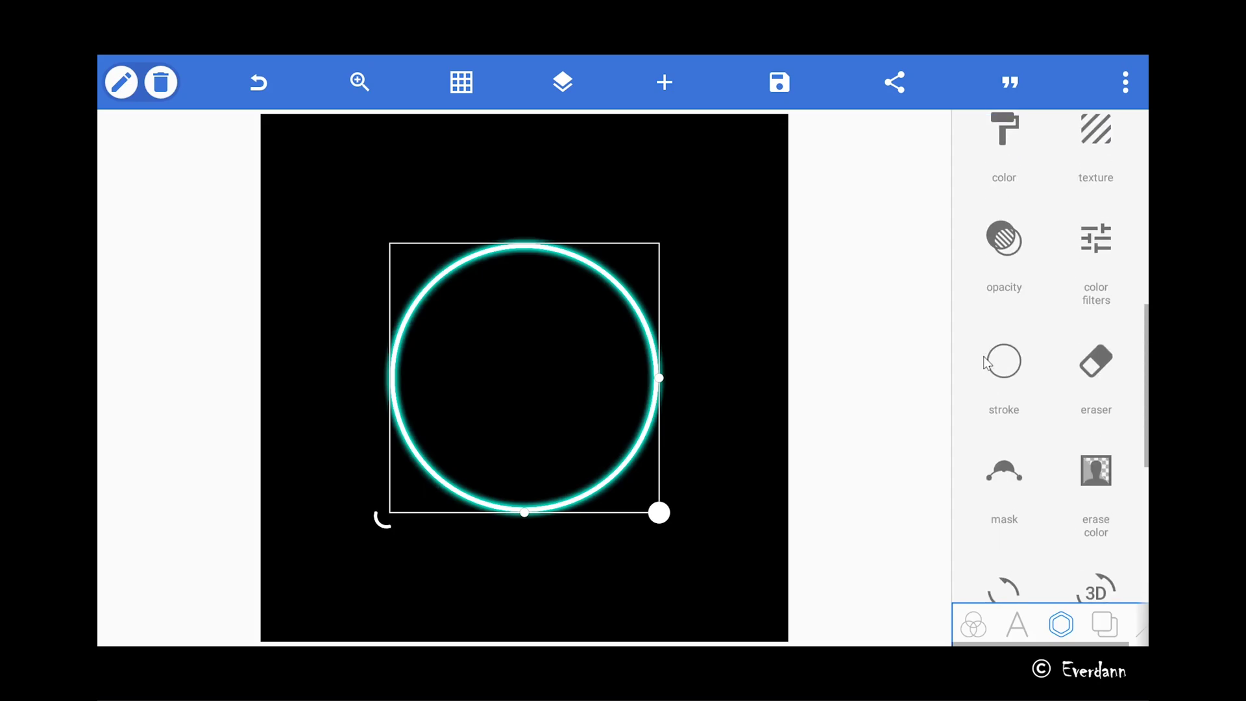
scroll(1012, 383, "up", 5)
Add another ring copy centred on the original with a glow blur of 20
left_click(1006, 383)
scroll(1012, 386, "down", 5)
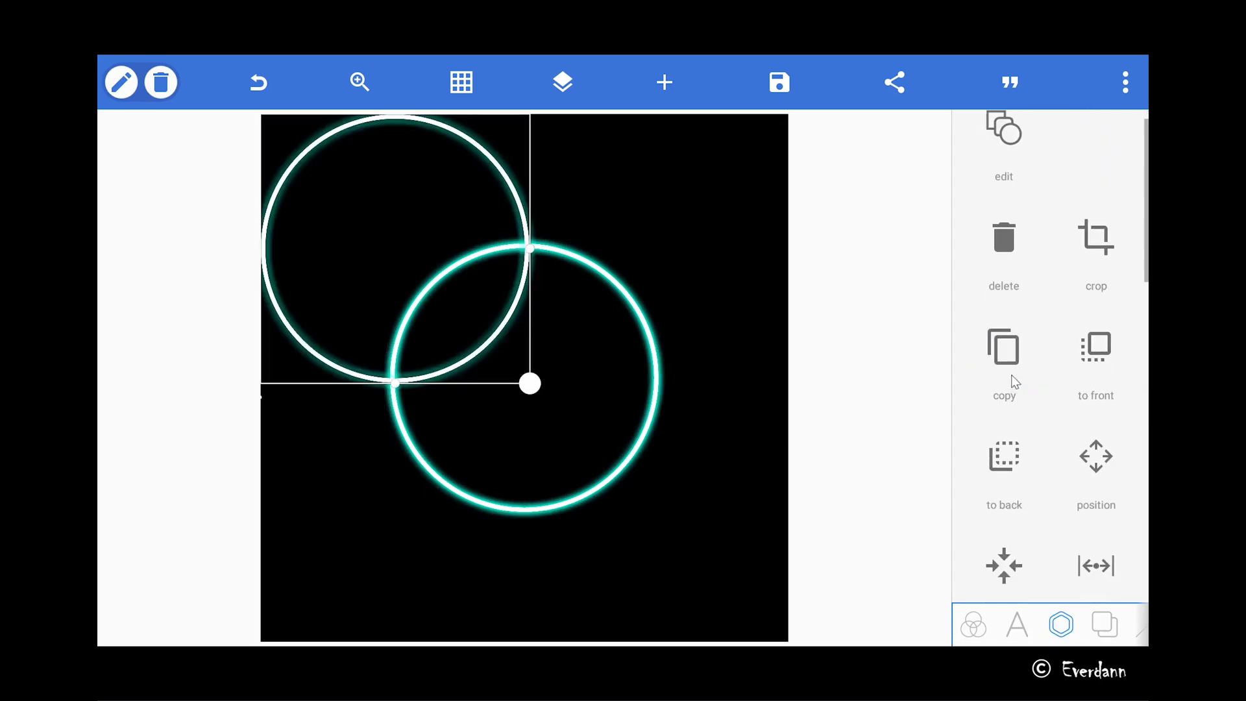
left_click(1007, 416)
left_click(1057, 202)
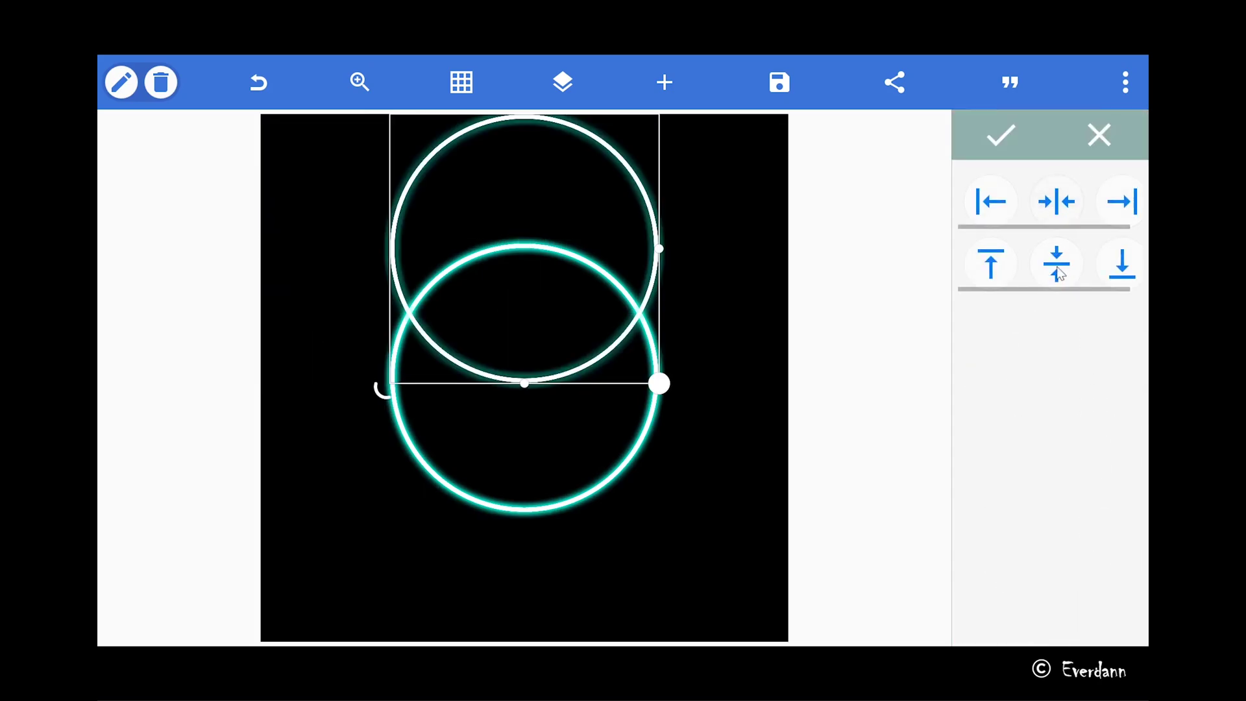
left_click(1057, 264)
left_click(1011, 142)
scroll(1044, 357, "down", 5)
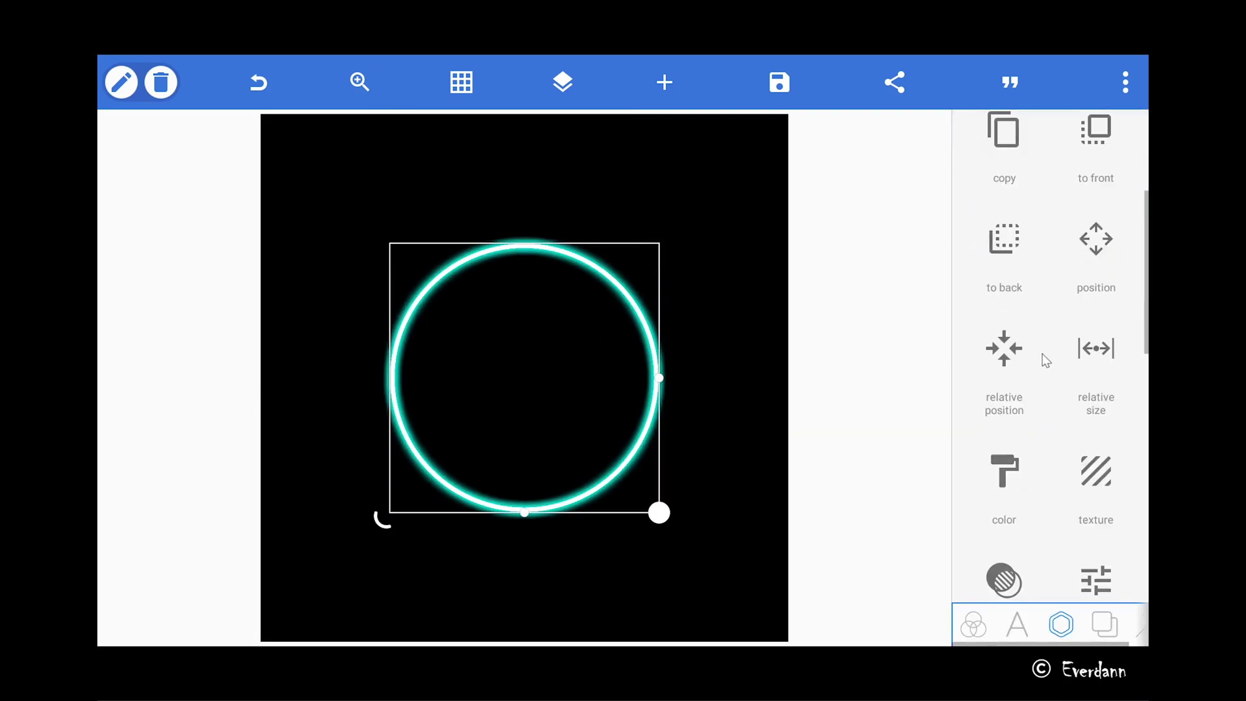
scroll(1045, 365, "down", 3)
left_click(1093, 377)
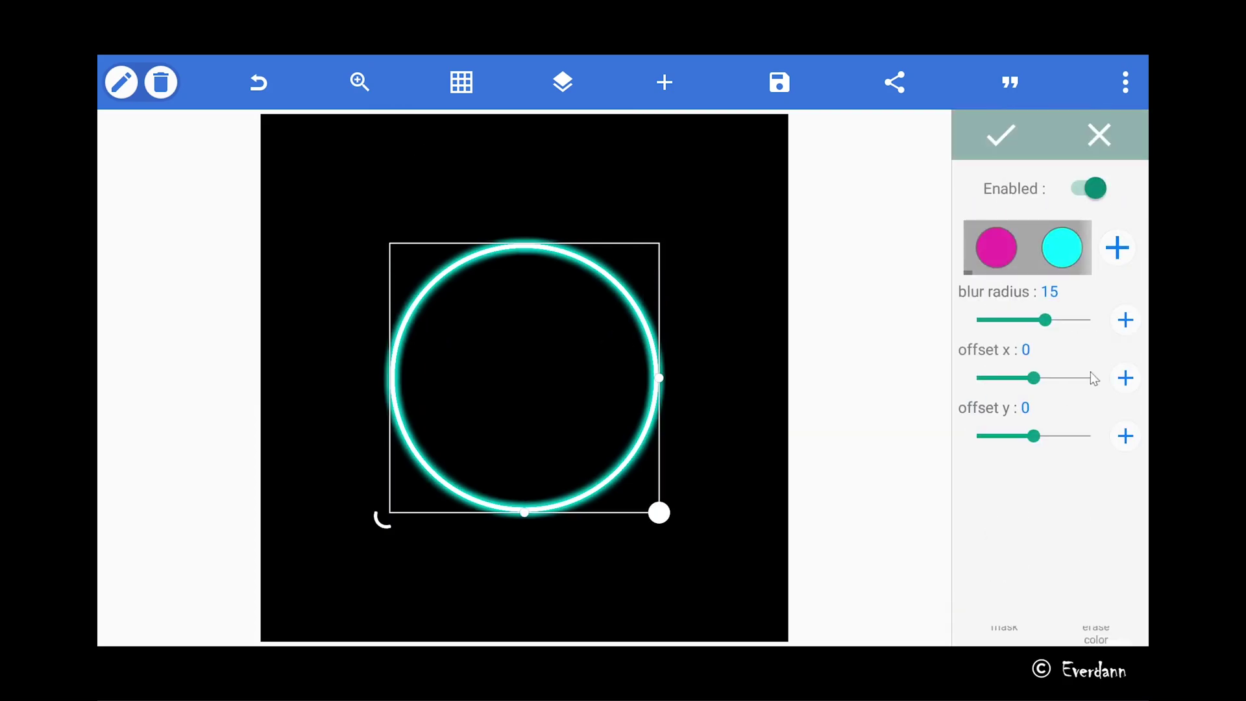
left_click(995, 154)
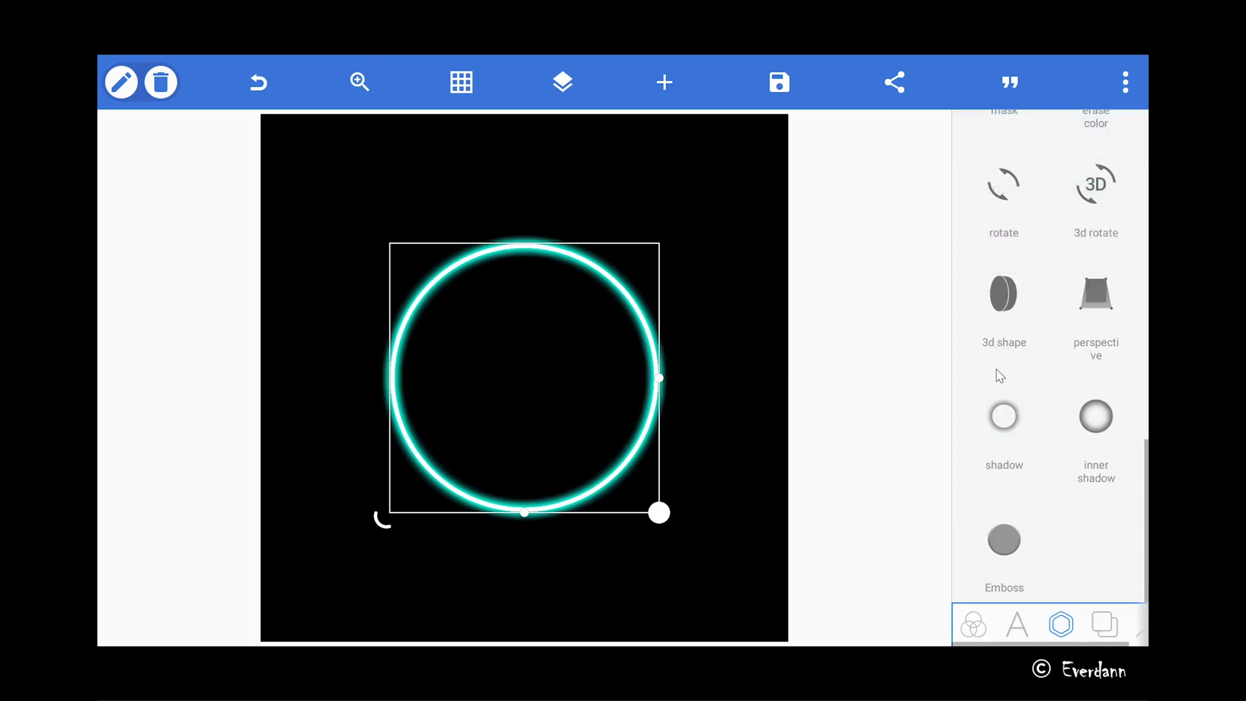
Add a final centred ring copy with a glow blur radius of 25
scroll(1003, 364, "up", 10)
left_click(1002, 311)
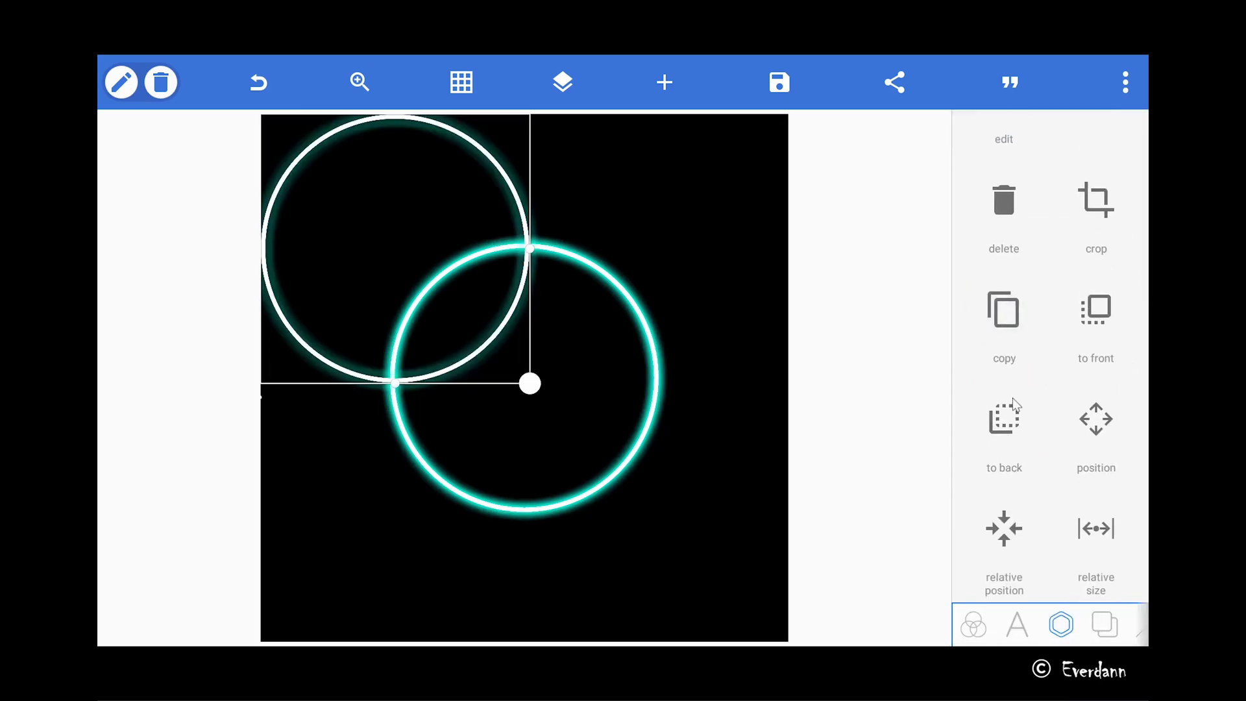
scroll(1050, 364, "down", 4)
left_click(1003, 365)
left_click(1057, 202)
left_click(1057, 262)
left_click(986, 144)
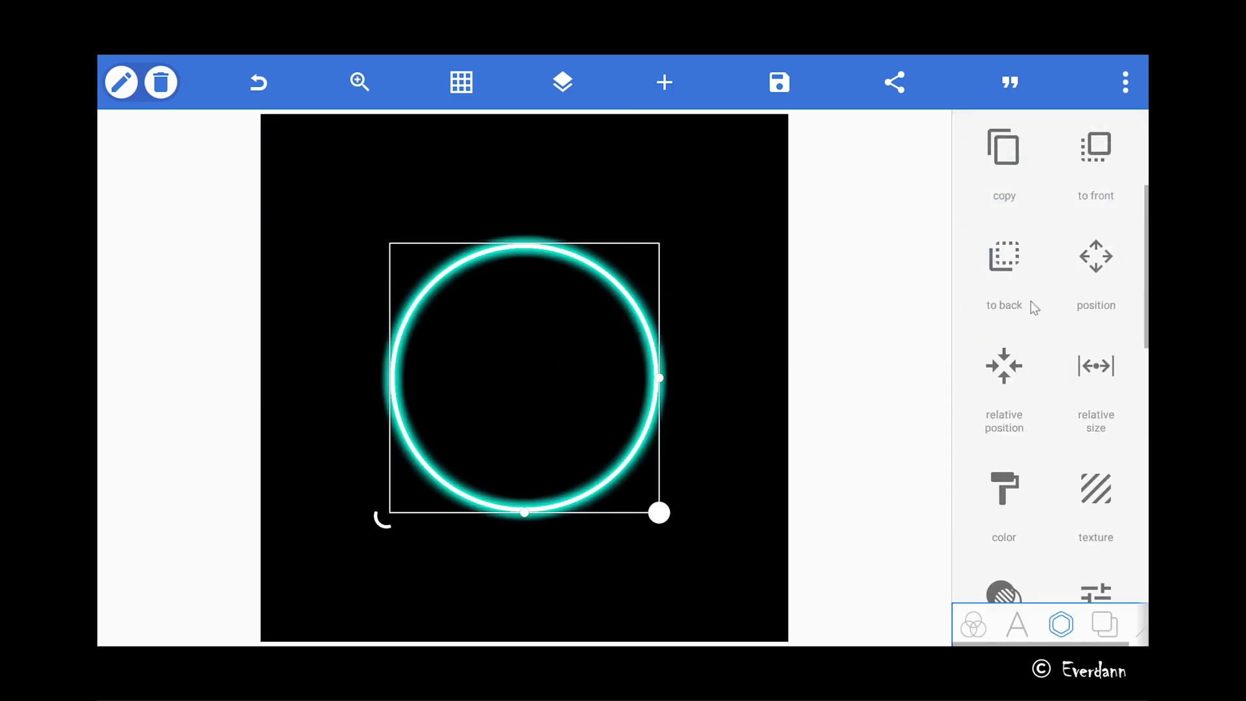
scroll(1041, 394, "down", 8)
left_click(1015, 407)
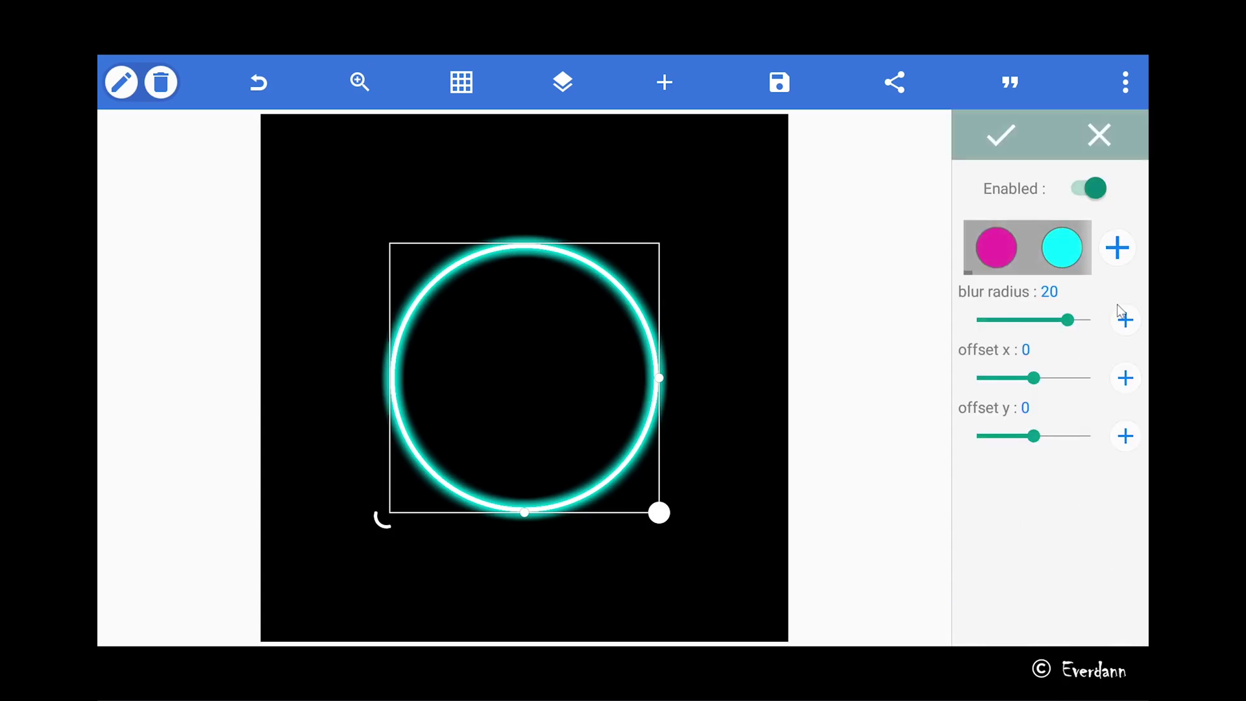
left_click(1000, 135)
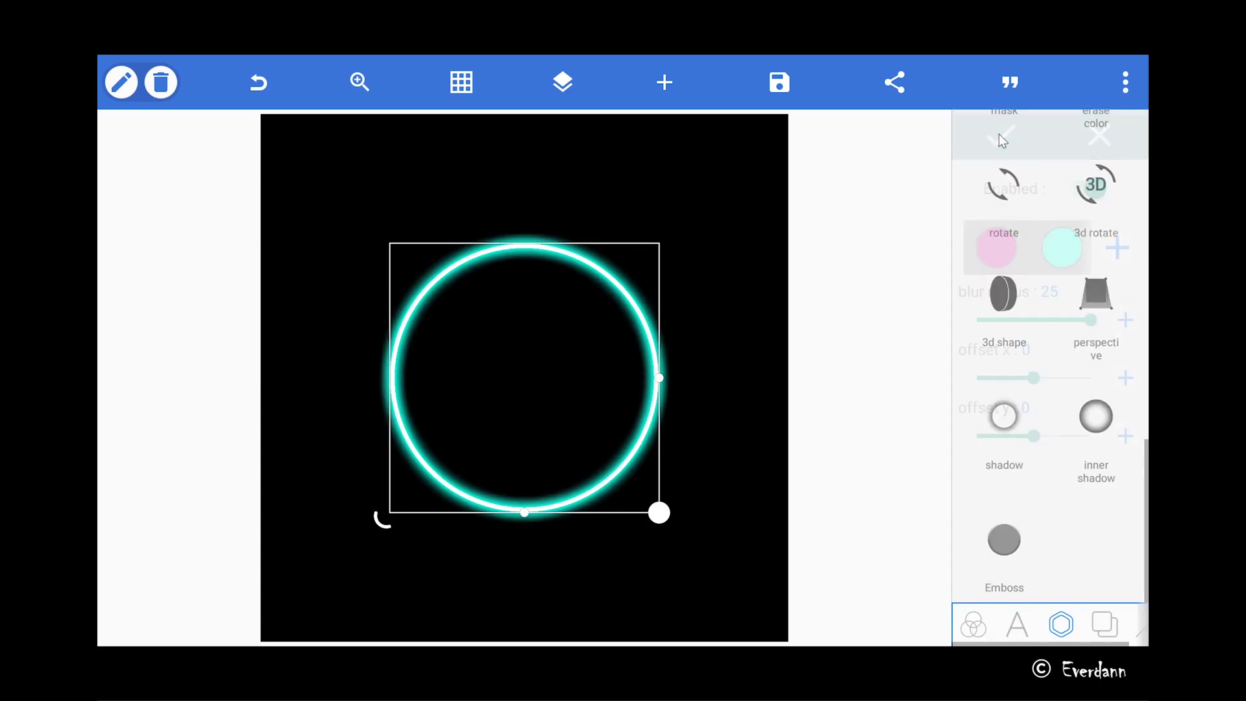
scroll(1034, 314, "up", 5)
scroll(1034, 370, "up", 10)
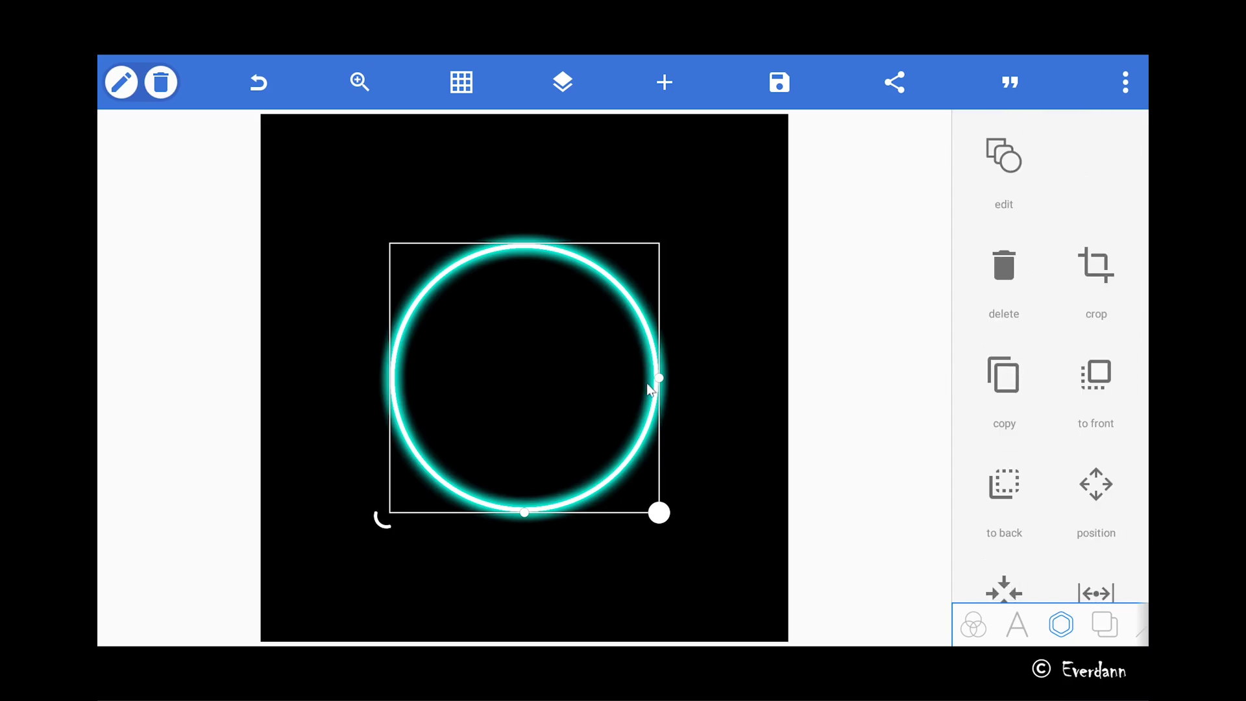
Merge the four stacked circle layers into a single ring layer
left_click(563, 81)
left_click(190, 624)
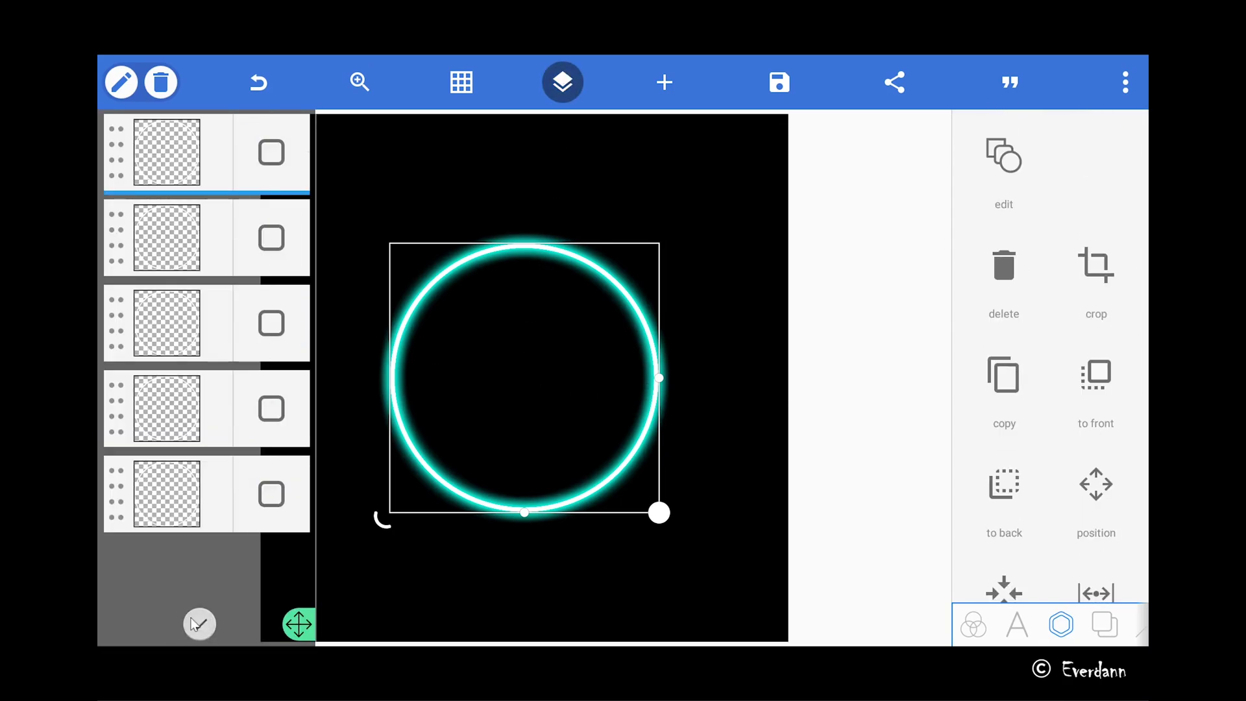
left_click(271, 494)
left_click(271, 408)
left_click(271, 323)
left_click(271, 237)
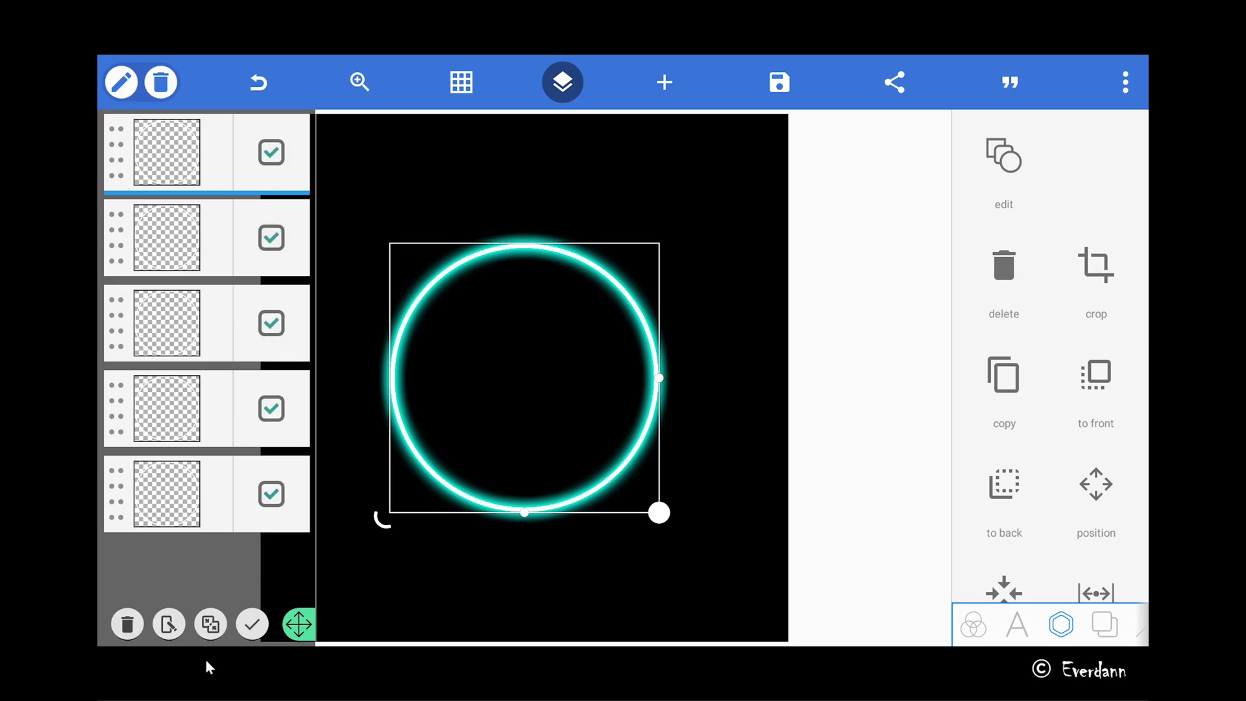
left_click(211, 625)
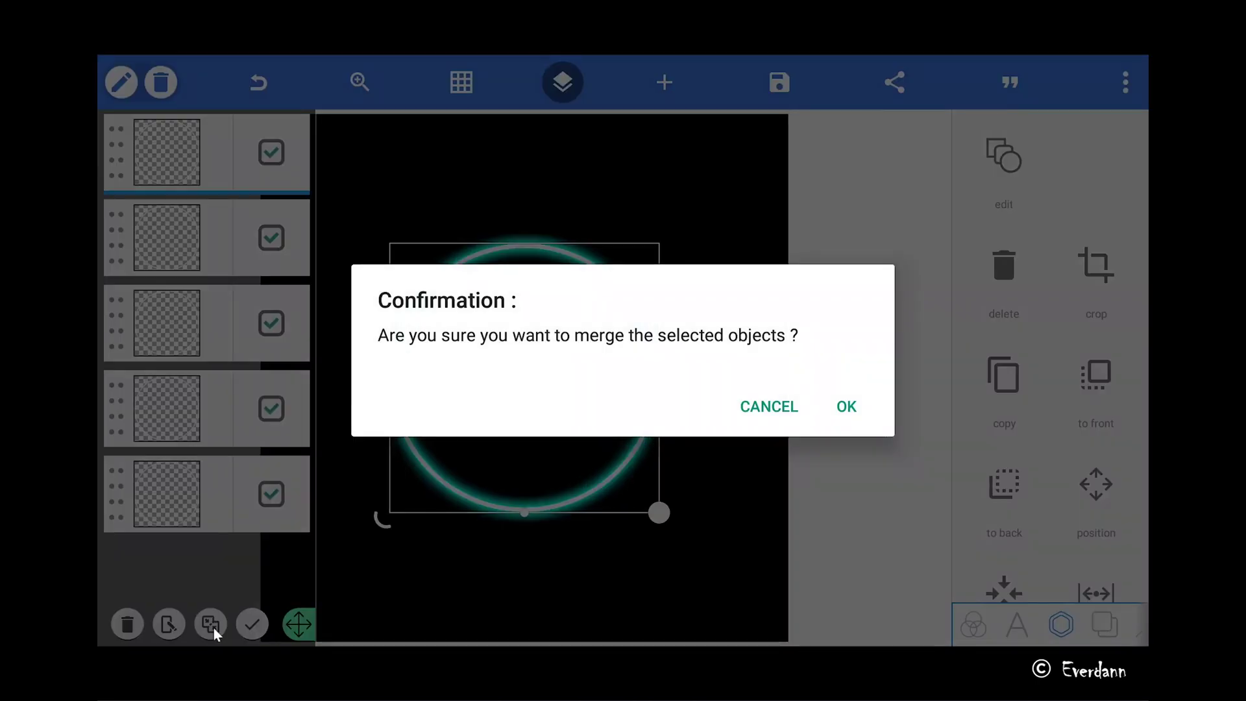
left_click(847, 406)
left_click(563, 82)
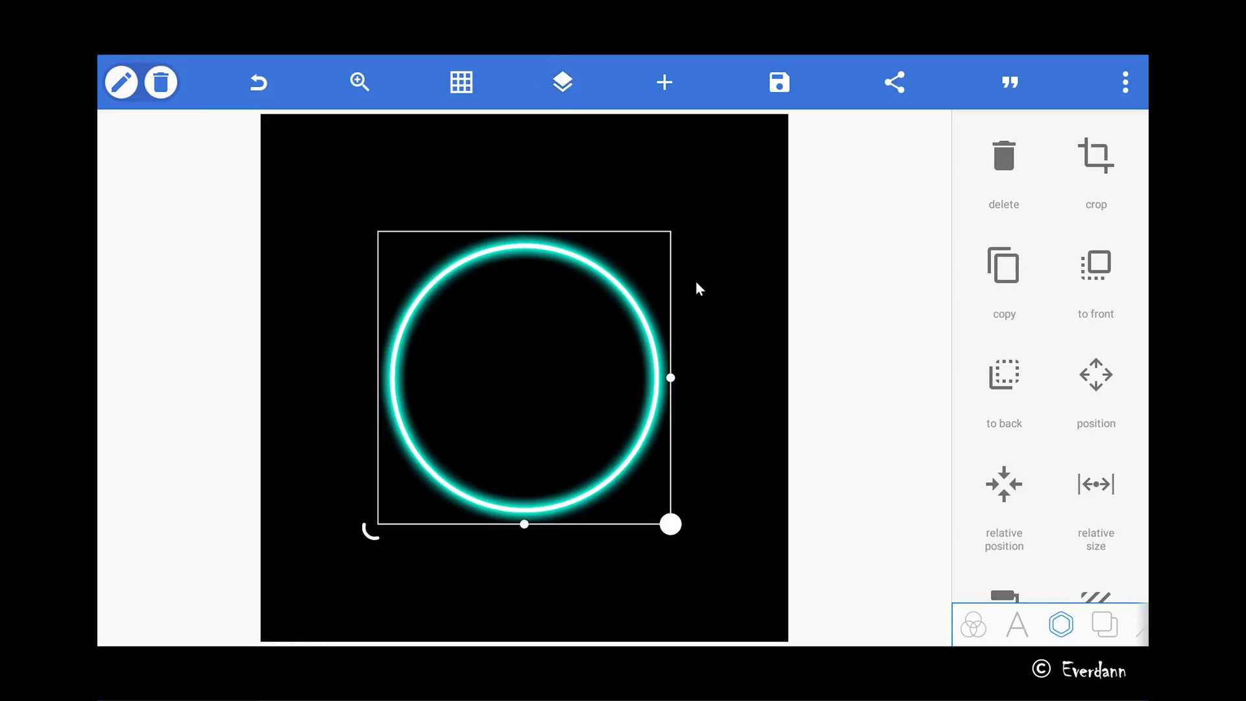
Apply a colour filter with contrast, brightness and saturation 100 and hue 140
left_click(696, 281)
left_click(691, 294)
scroll(1096, 454, "down", 1)
scroll(1096, 454, "down", 5)
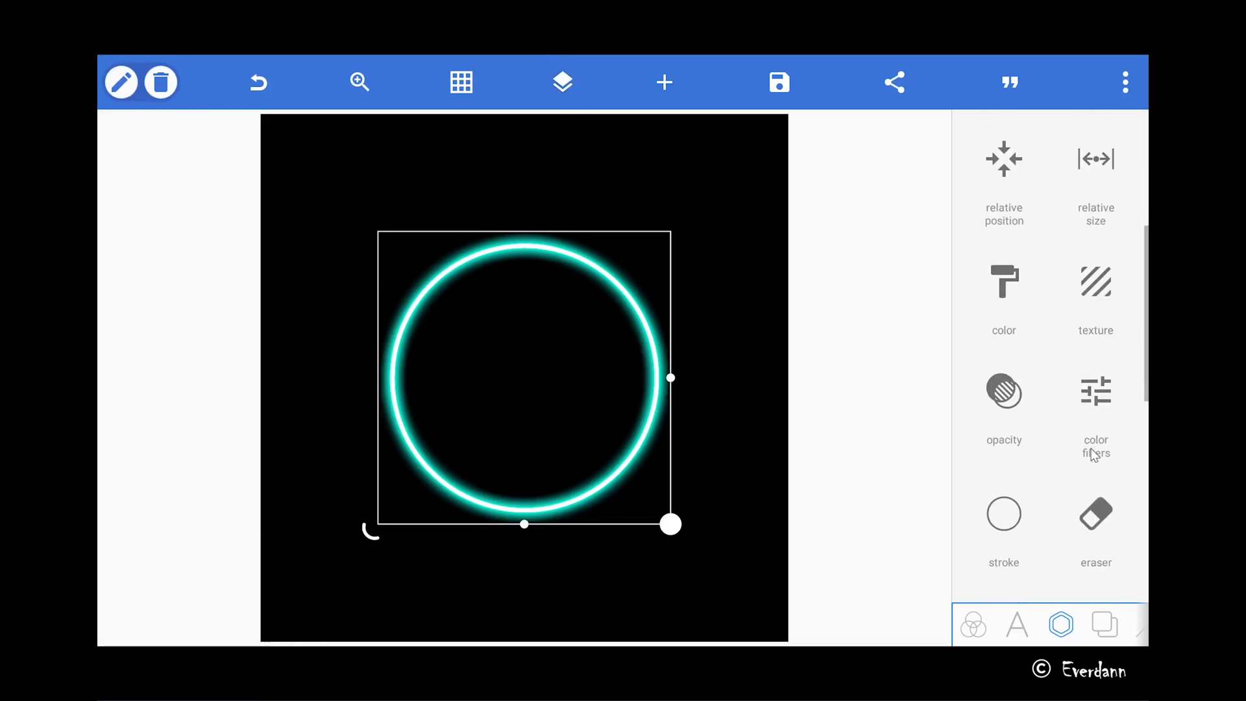
left_click(1094, 372)
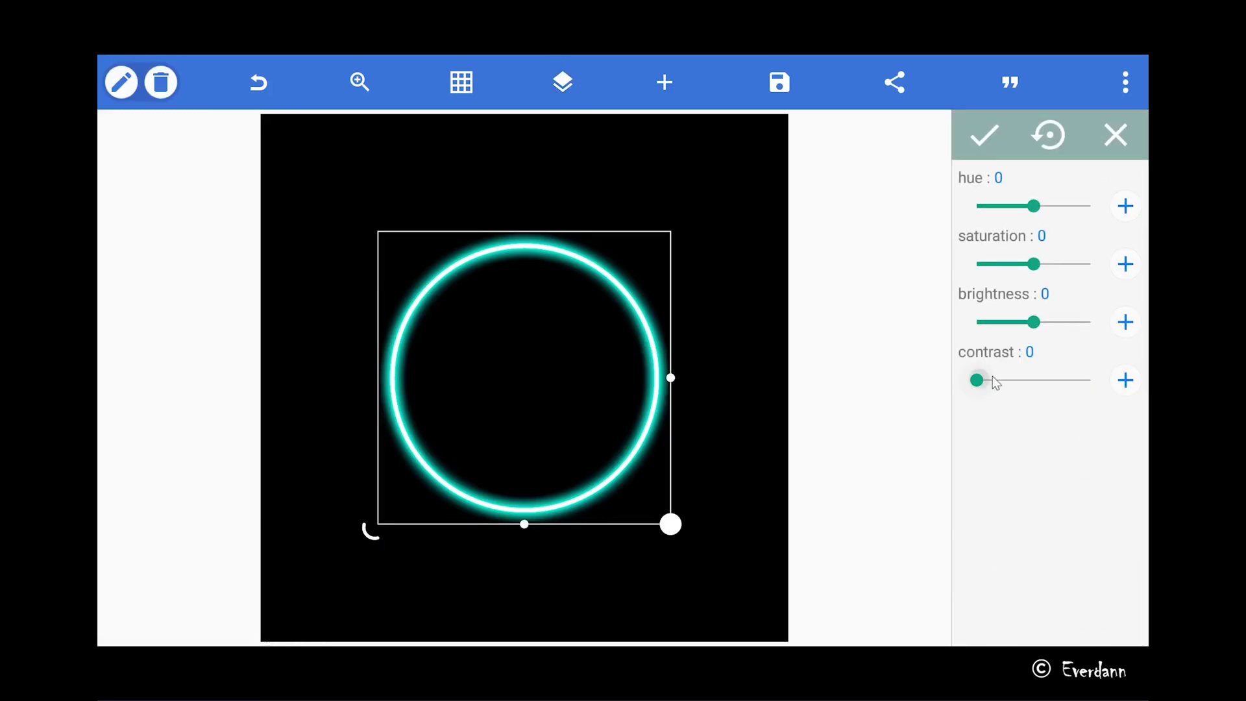
left_click_drag(995, 383, 1094, 392)
left_click_drag(1035, 326, 1104, 333)
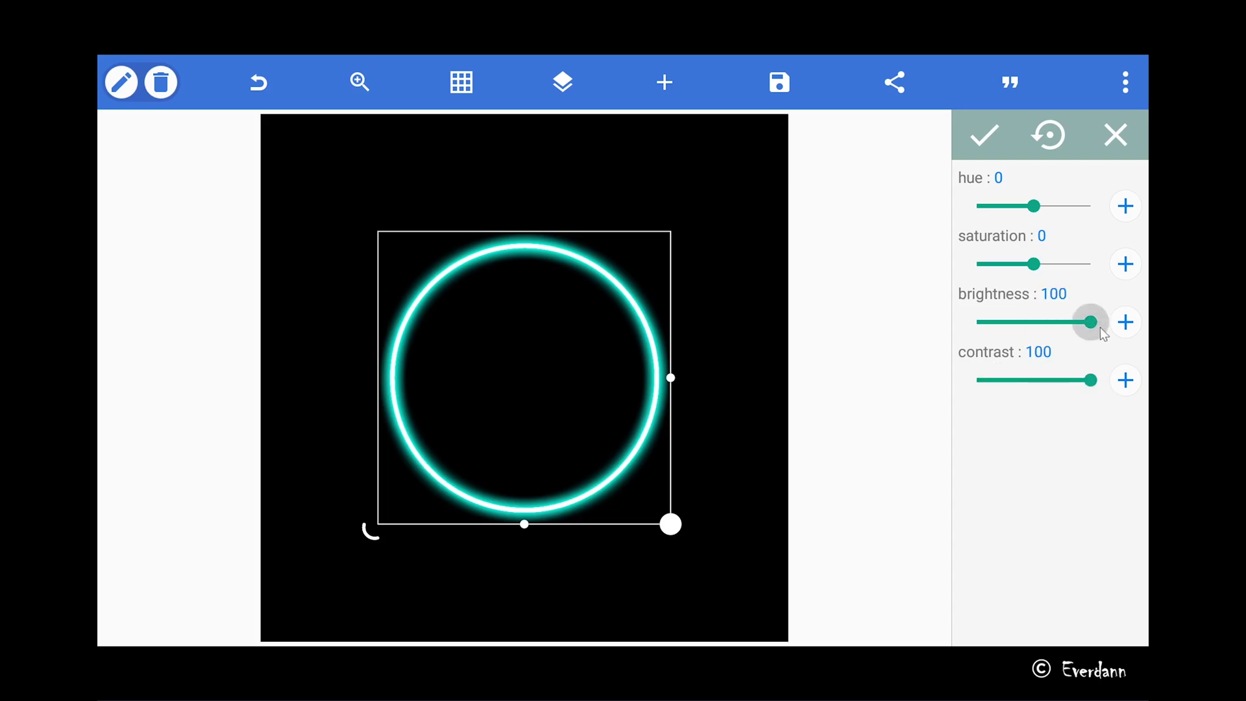
left_click_drag(1058, 271, 1107, 278)
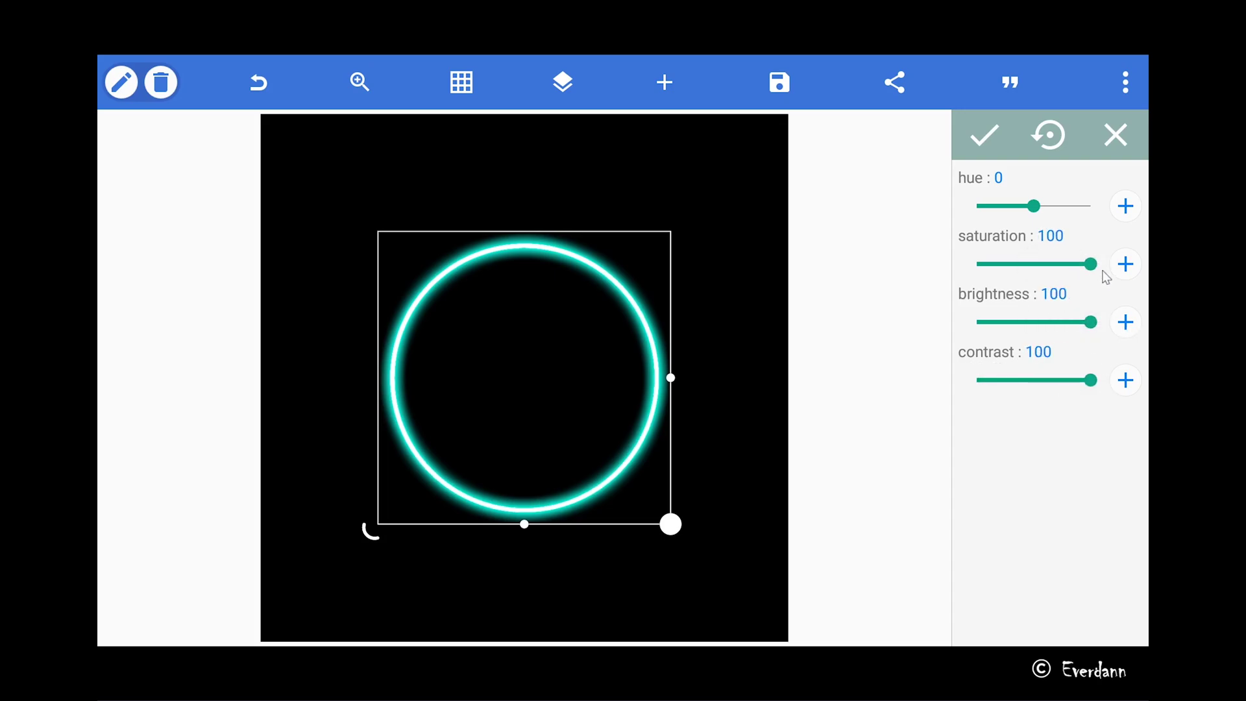
left_click_drag(1014, 216, 1090, 212)
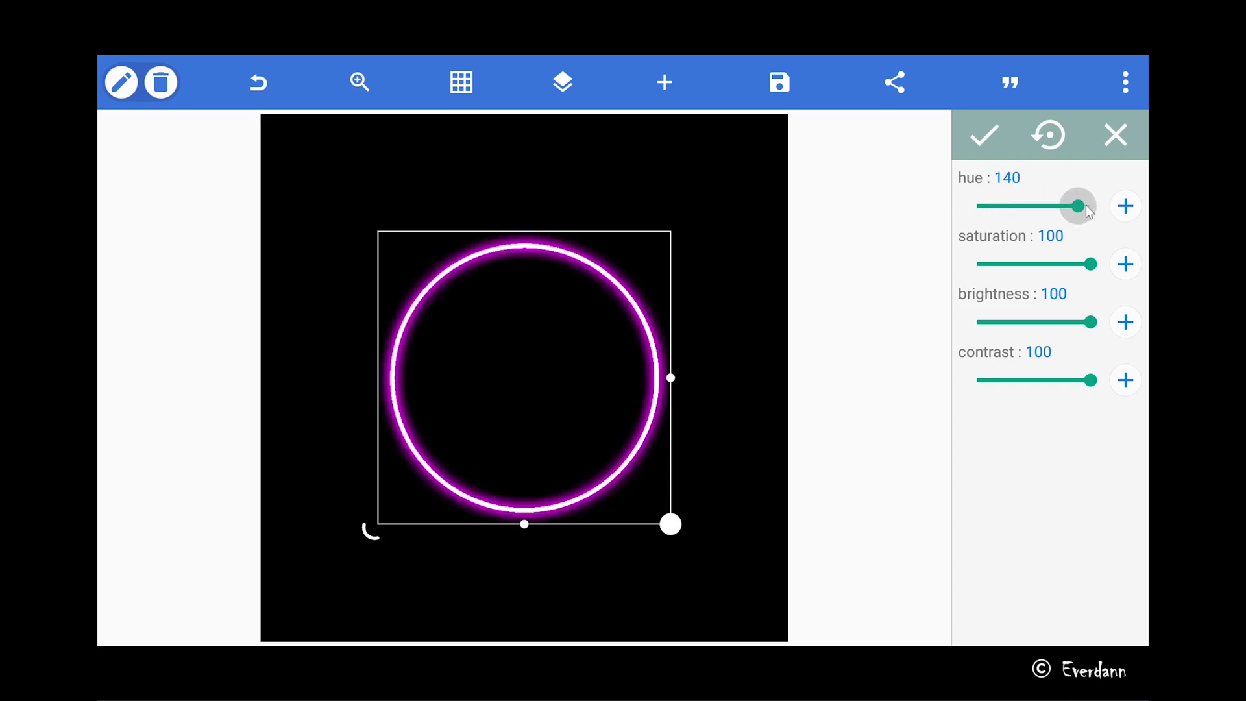
left_click(970, 147)
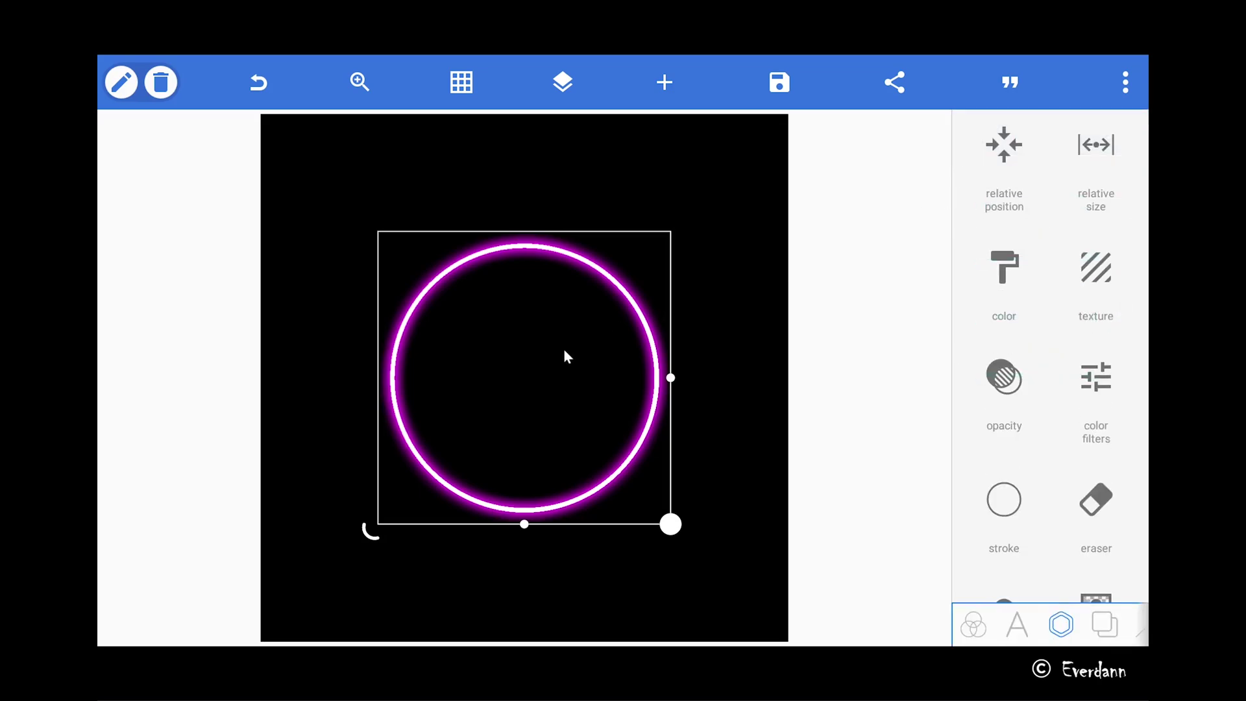
Move the magenta ring to the top-left and add a new square shape
left_click_drag(565, 356, 453, 286)
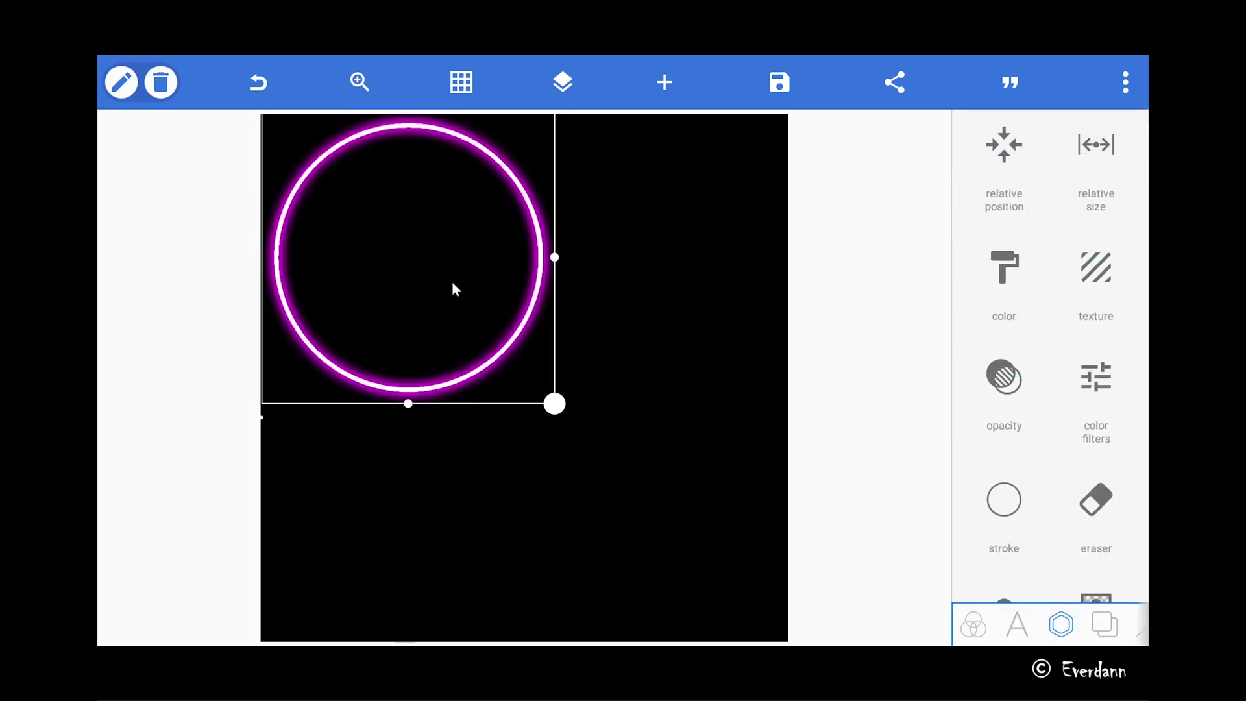
left_click(727, 503)
left_click(1088, 265)
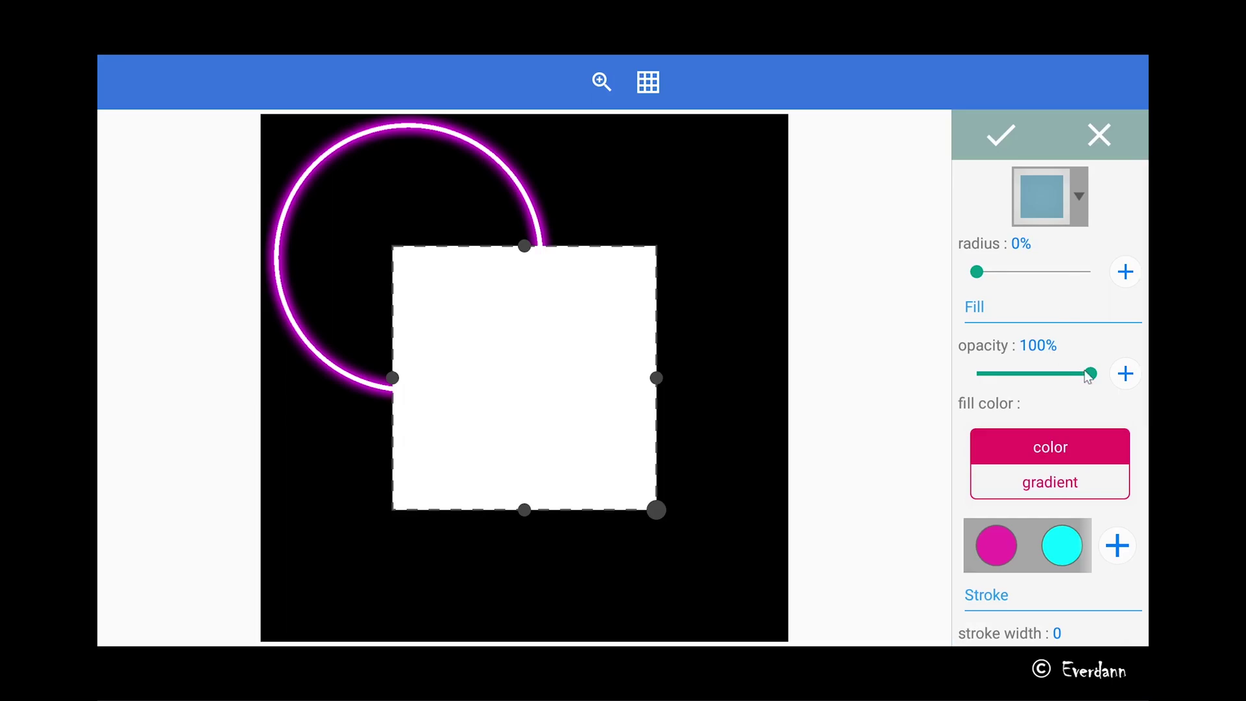
Give the square 0% fill opacity and a white outline with stroke width 8
left_click_drag(1088, 374, 977, 374)
scroll(978, 390, "down", 4)
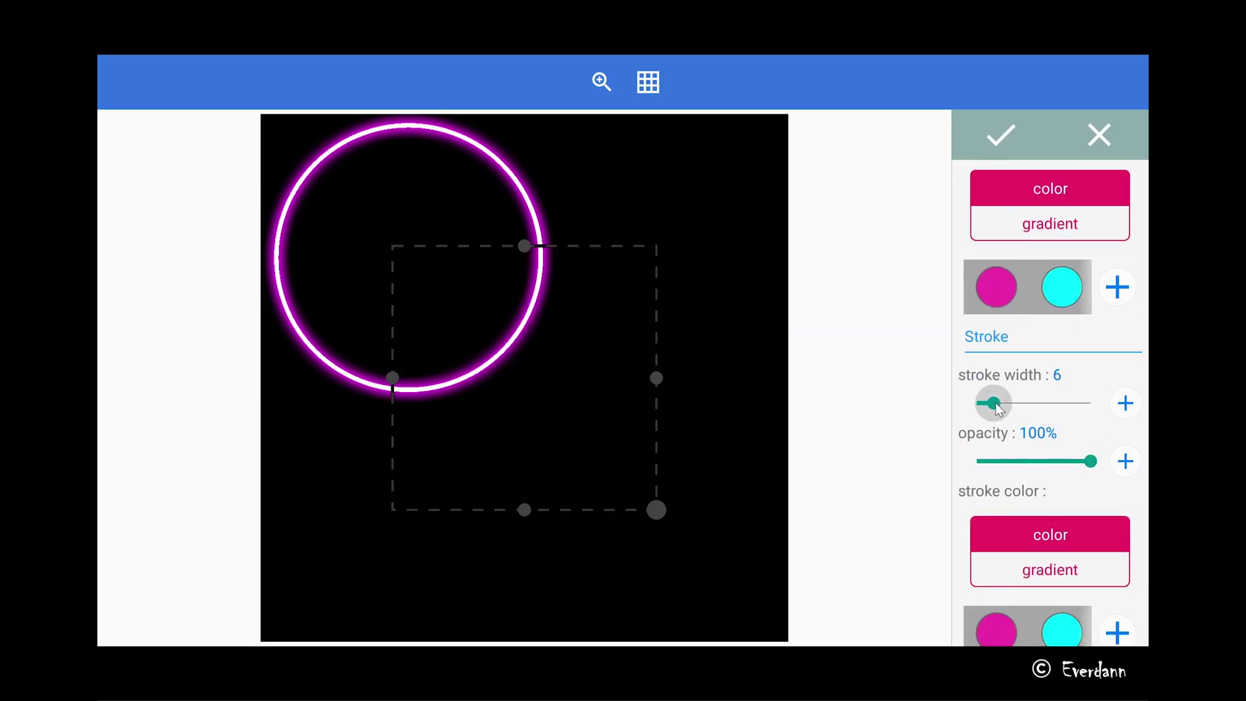
left_click(1126, 403)
scroll(1051, 390, "down", 3)
left_click(997, 500)
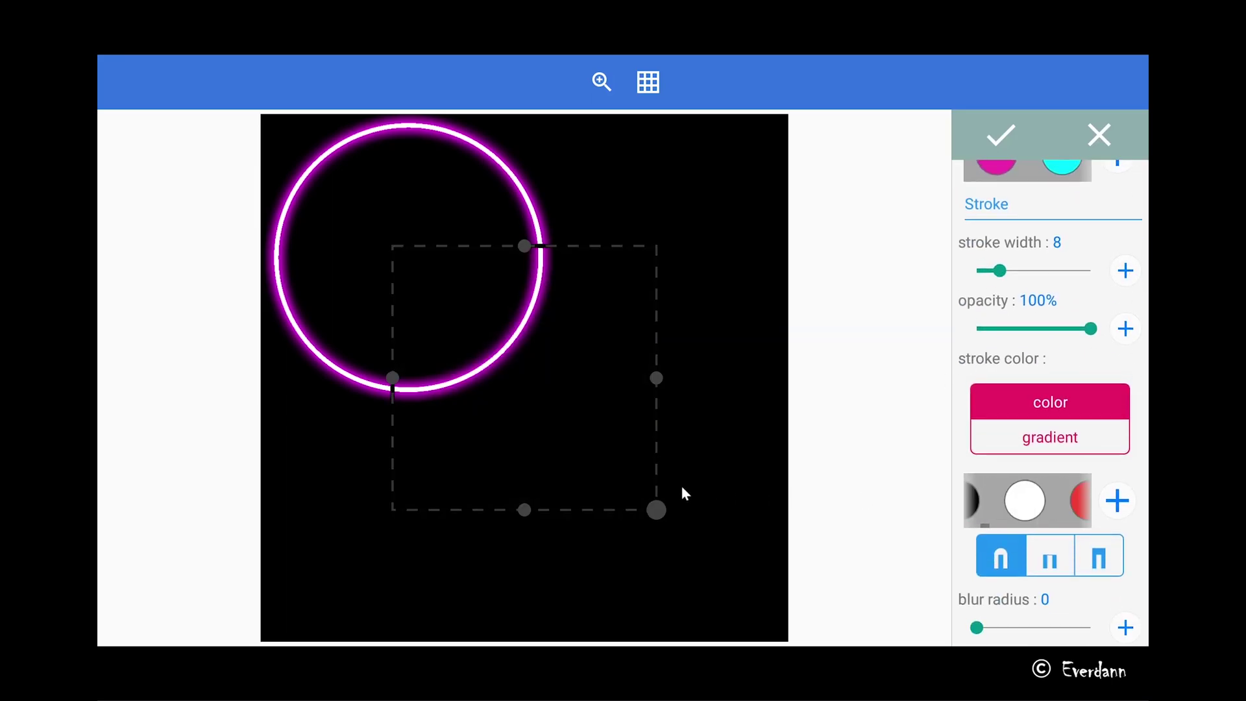
scroll(1018, 508, "up", 3)
left_click(1001, 135)
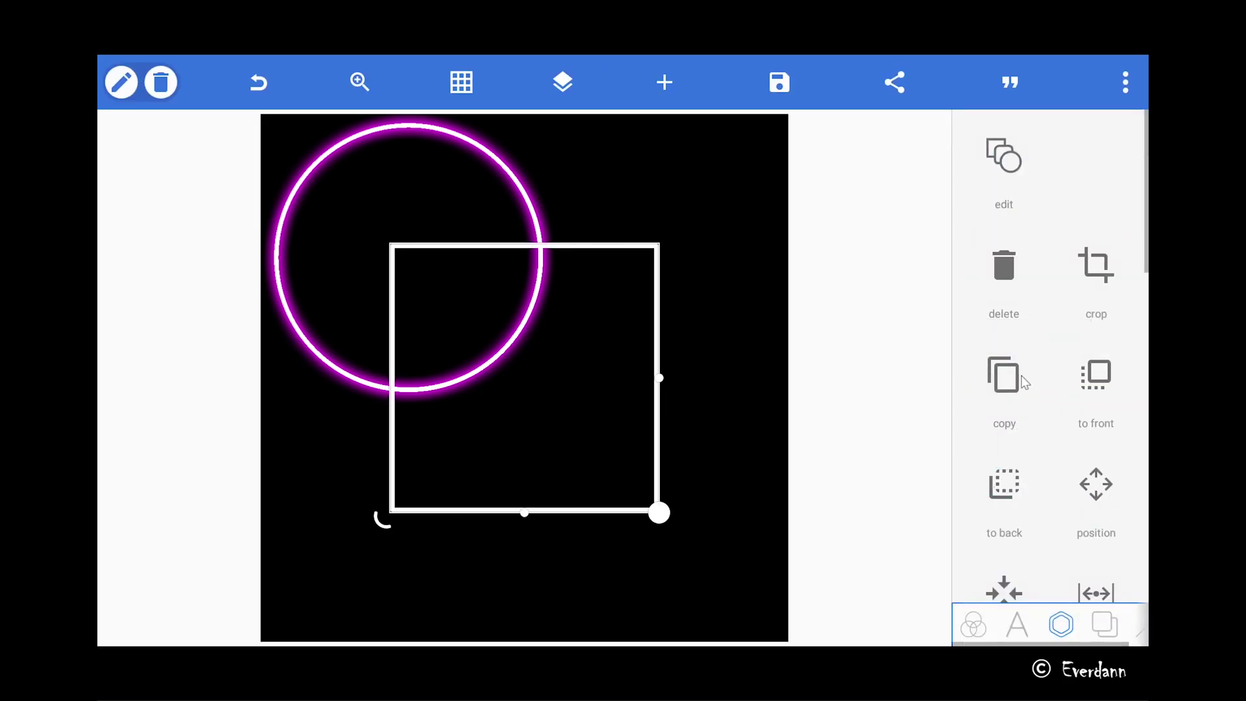
scroll(1023, 397, "down", 5)
Turn on the square's cyan shadow glow
left_click(1023, 403)
left_click(1084, 192)
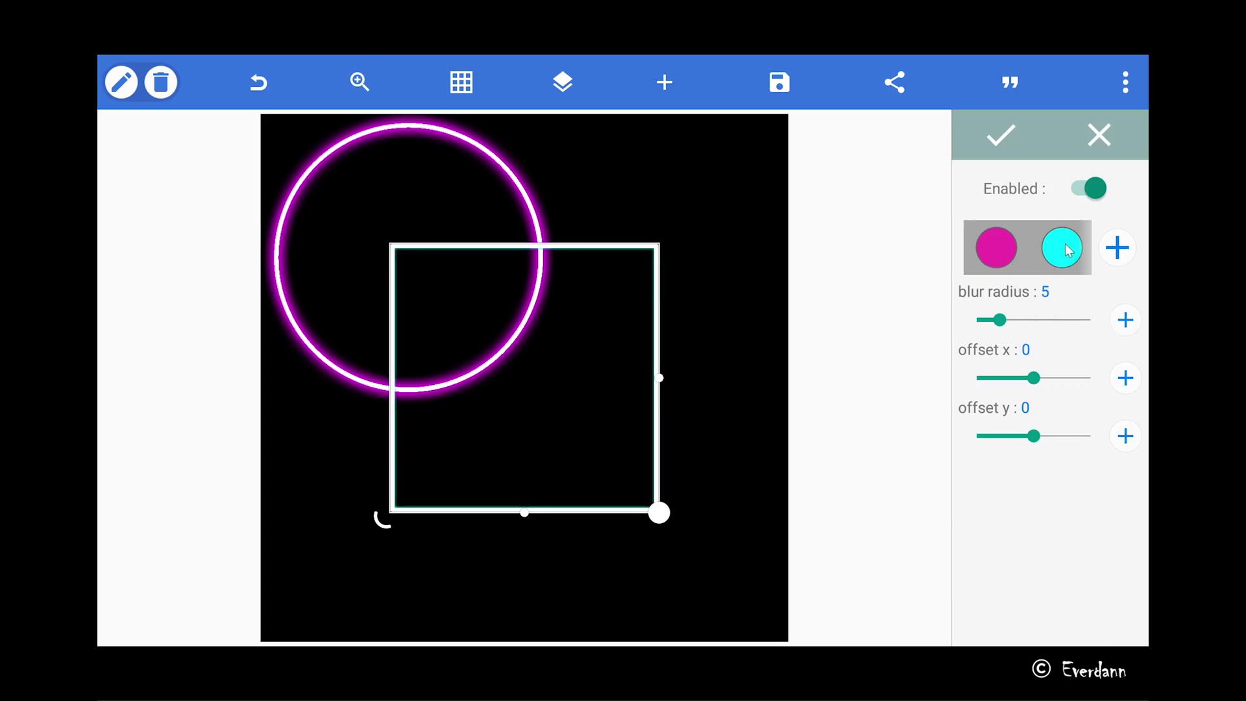
left_click(1002, 136)
Duplicate the square, align the copy onto the original, and raise its glow blur to 10
scroll(1004, 390, "up", 10)
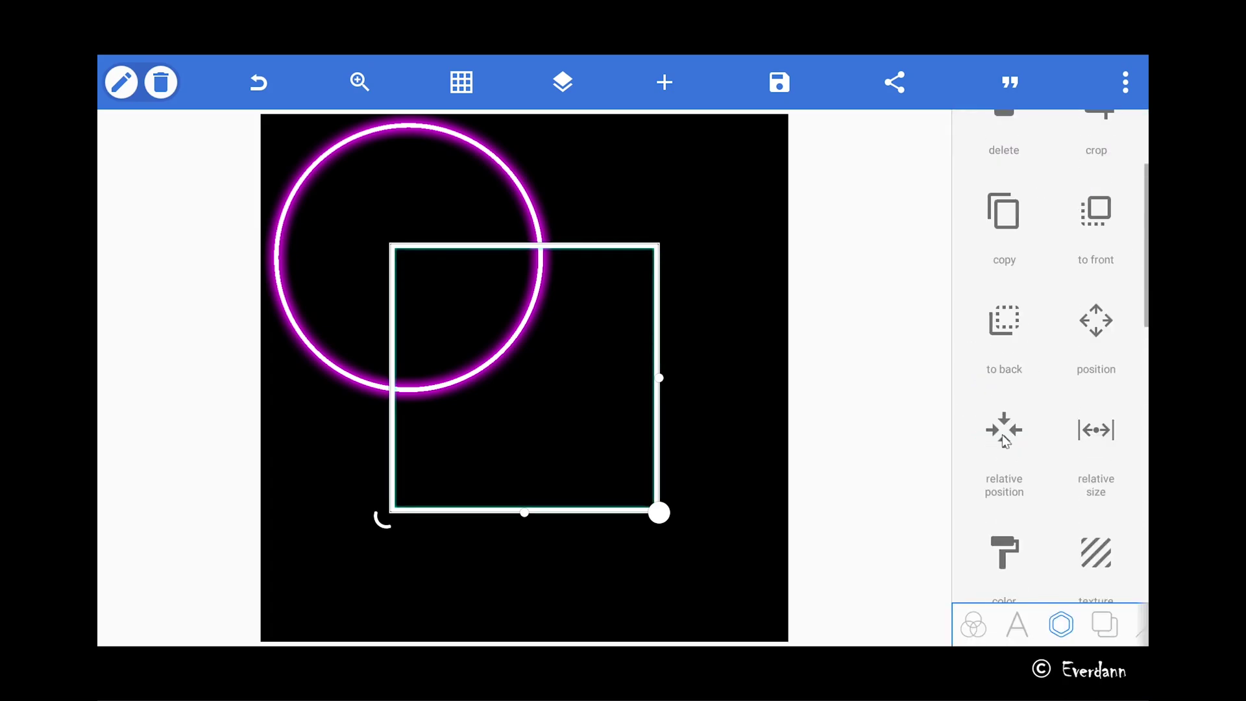
left_click(1004, 375)
scroll(1005, 389, "down", 3)
left_click(1004, 403)
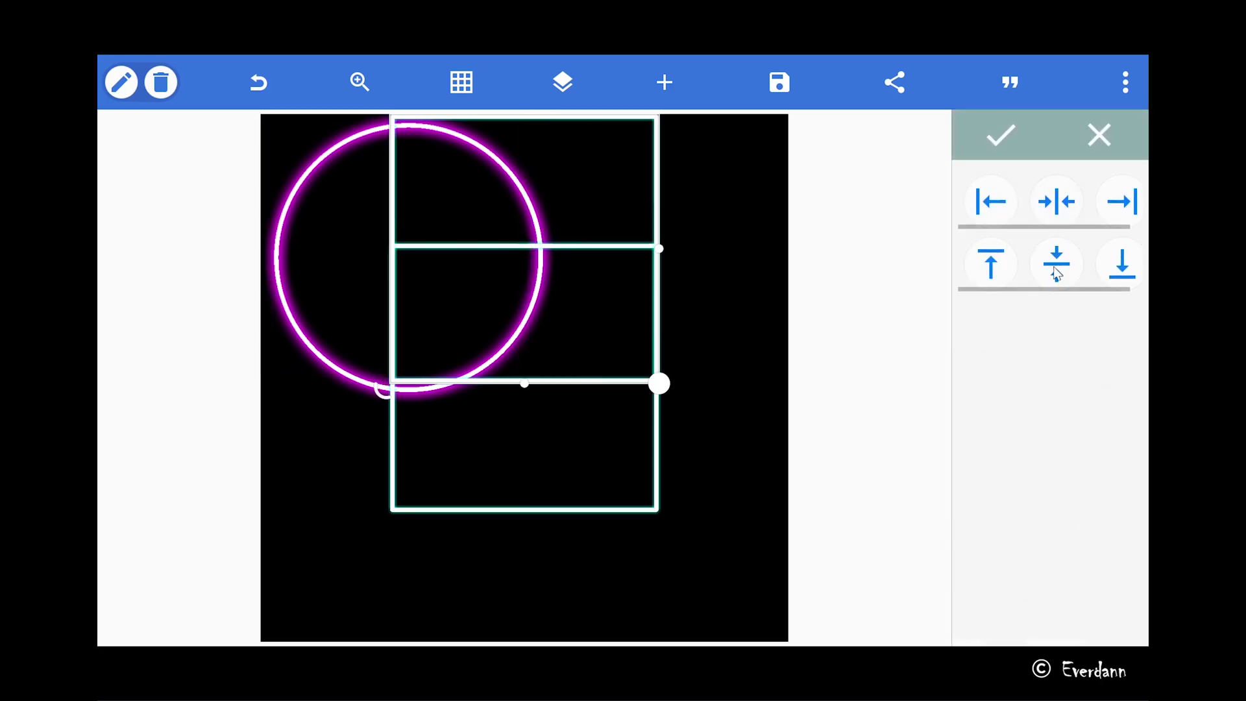
left_click(1002, 136)
scroll(1020, 416, "down", 5)
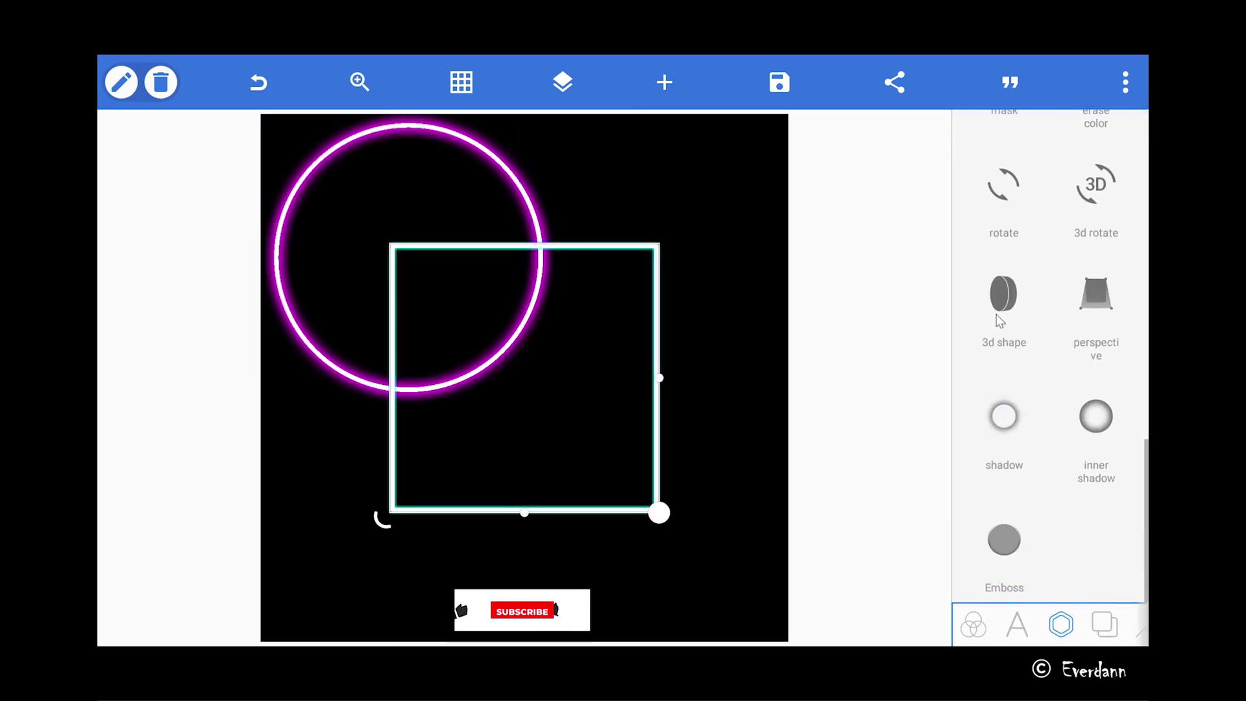
scroll(1007, 272, "up", 2)
scroll(1009, 390, "down", 3)
left_click(1004, 417)
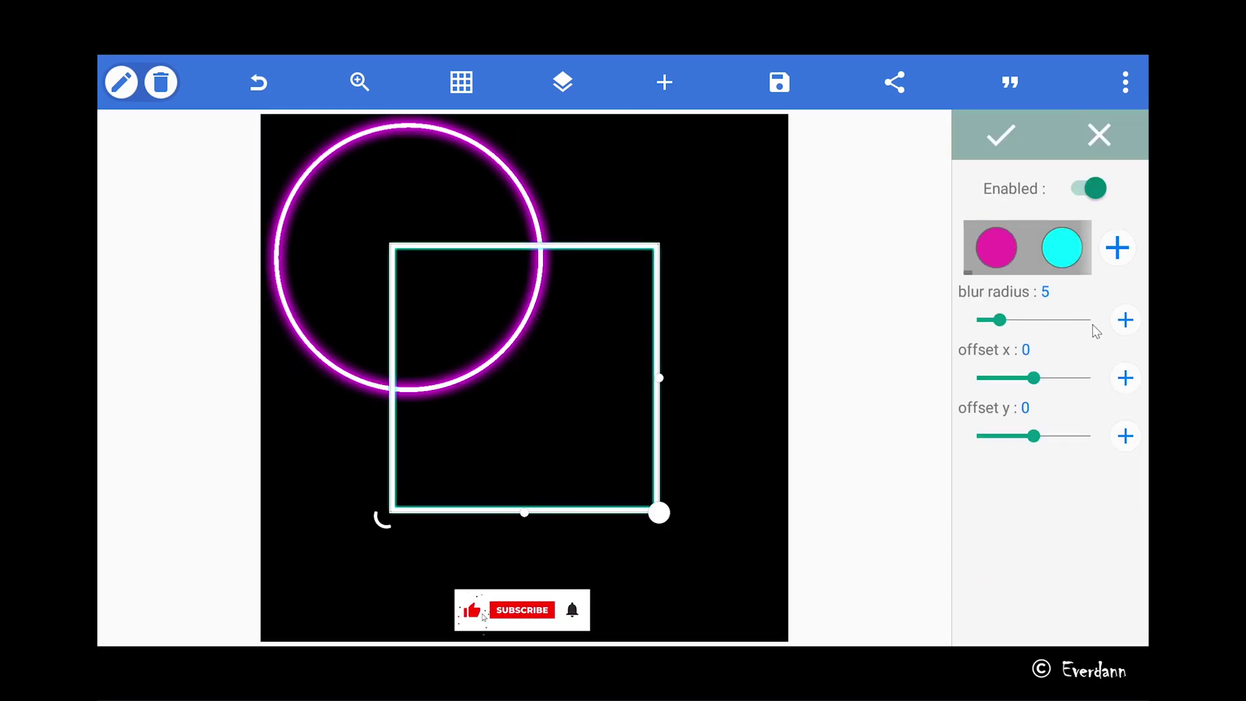
left_click(1127, 320)
left_click(1126, 319)
left_click(1126, 320)
left_click(1001, 135)
Add another square copy with its glow blur raised to 15
scroll(1038, 390, "up", 5)
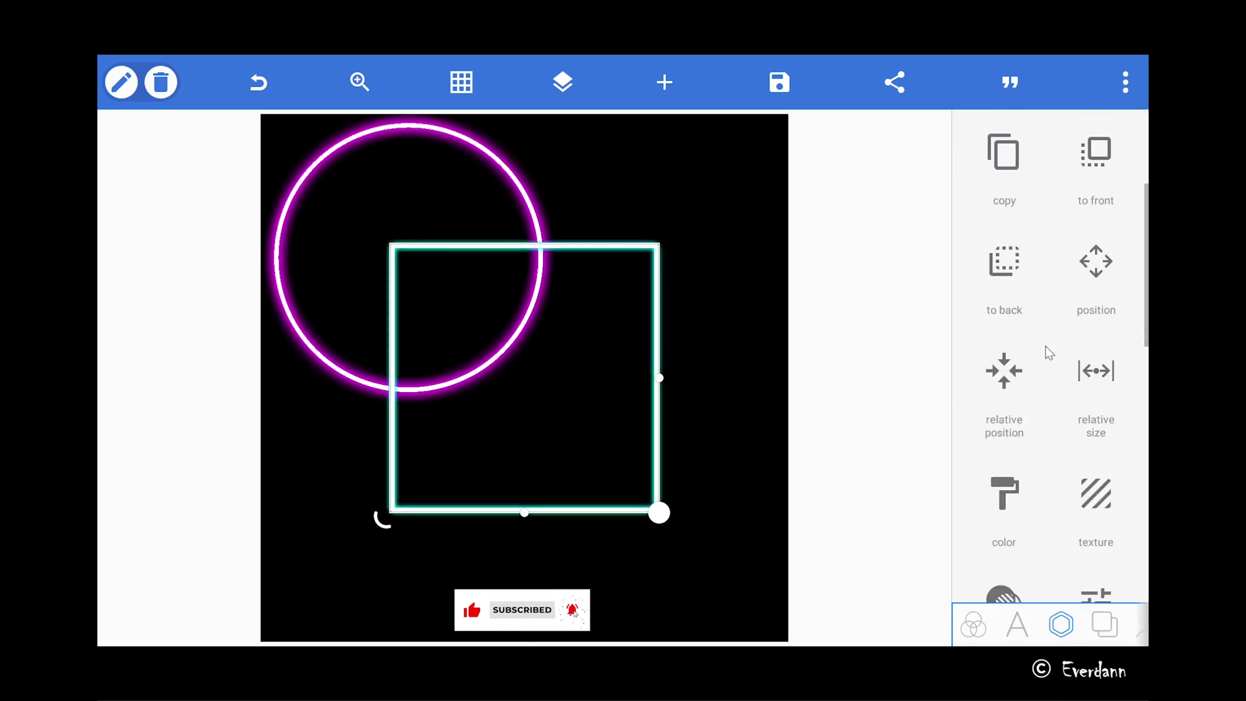
left_click(1005, 223)
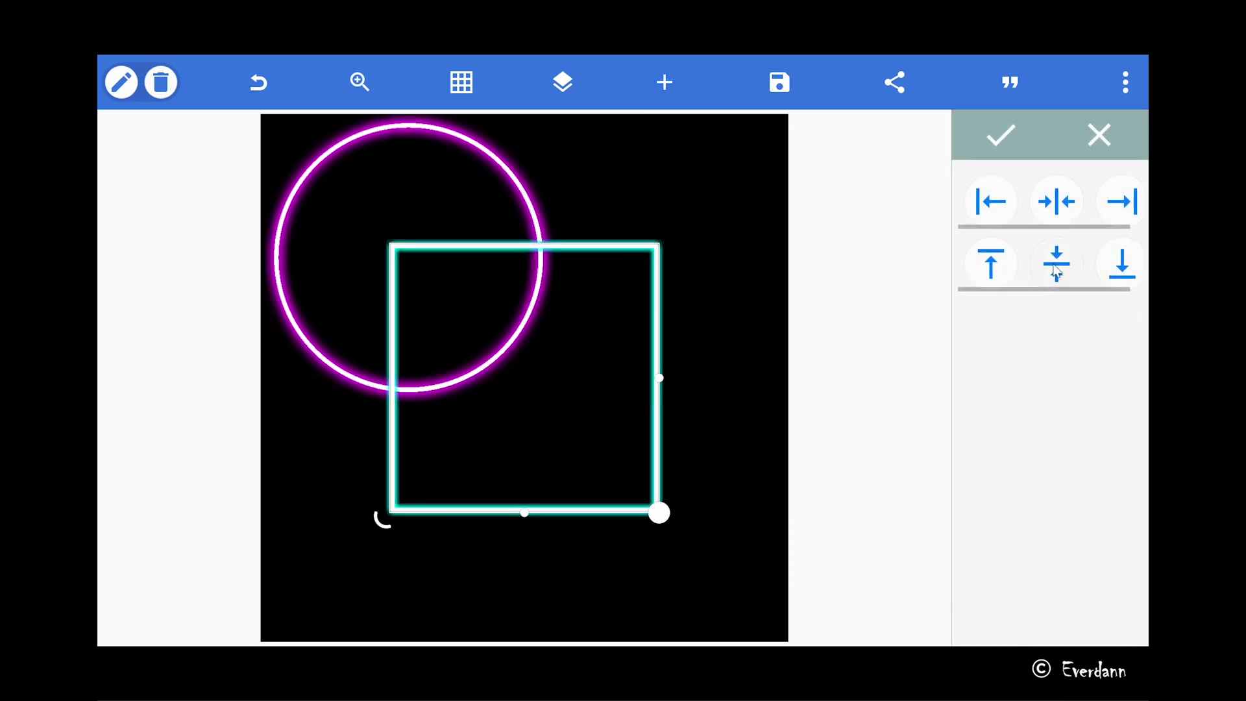
scroll(1039, 436, "down", 5)
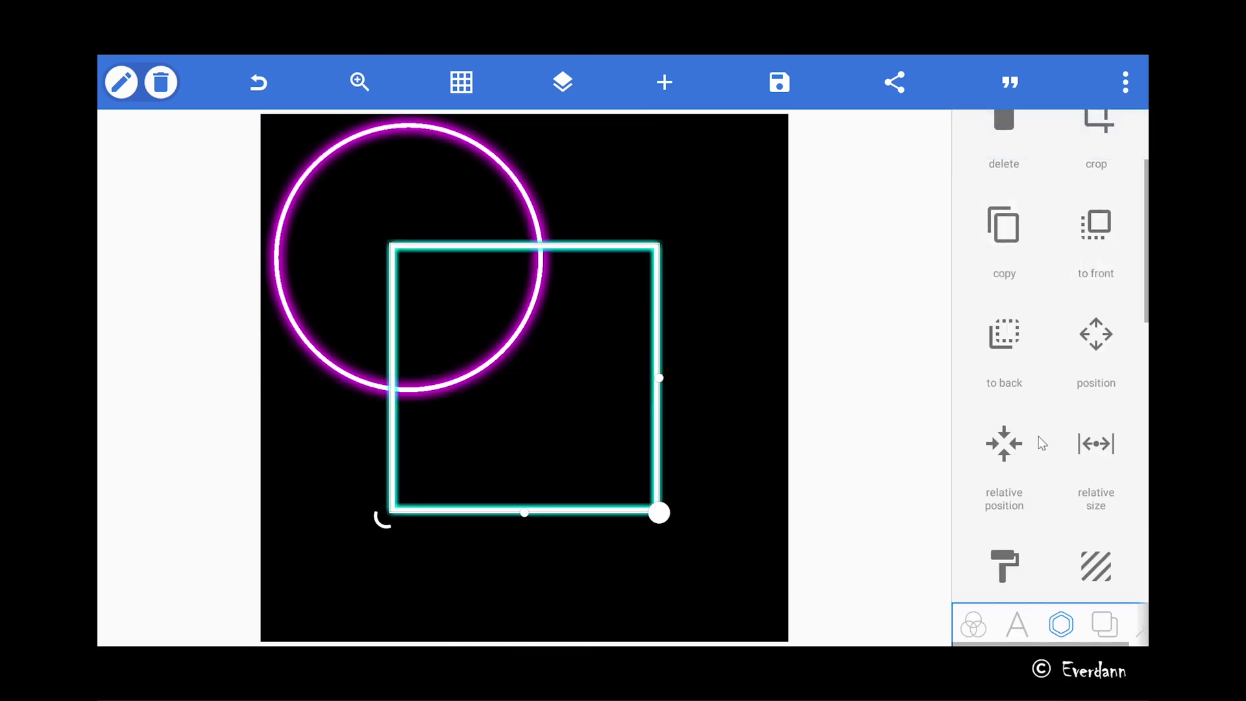
scroll(1026, 444, "down", 5)
left_click(1006, 435)
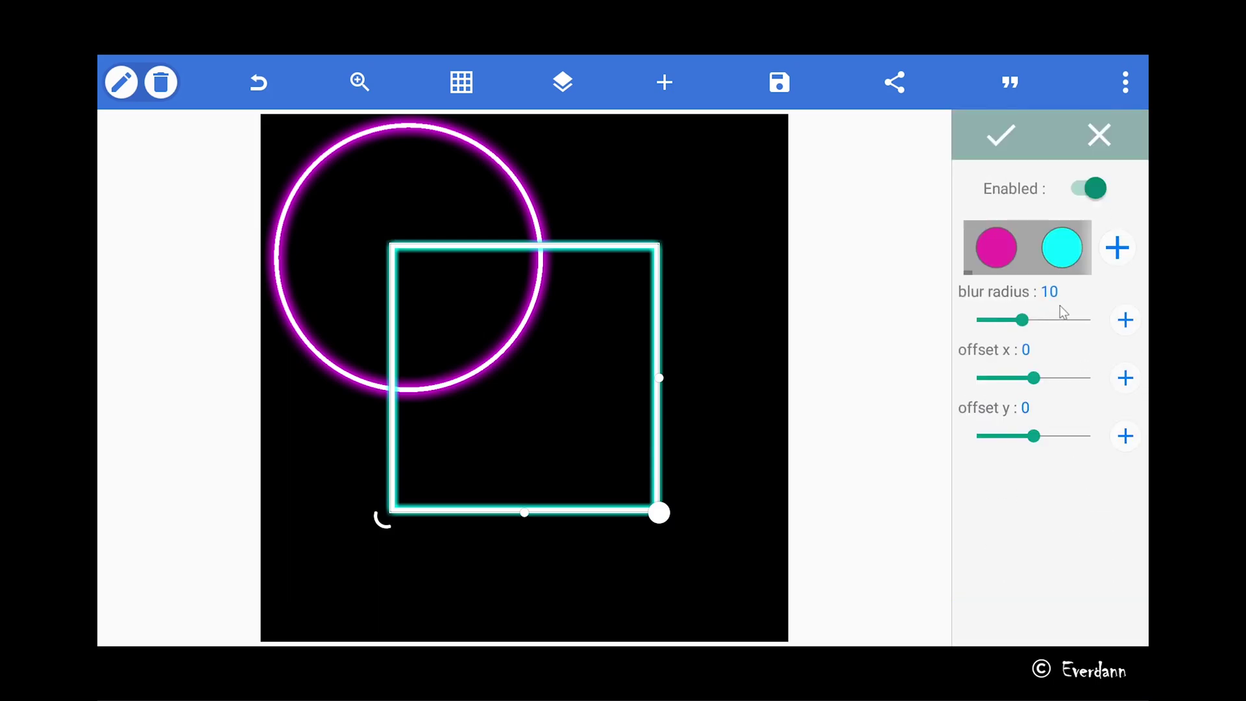
left_click(1126, 321)
left_click(1126, 321)
left_click(1126, 321)
left_click(1125, 321)
left_click(1001, 135)
Add another square copy with a glow blur radius of 20
scroll(1024, 351, "up", 5)
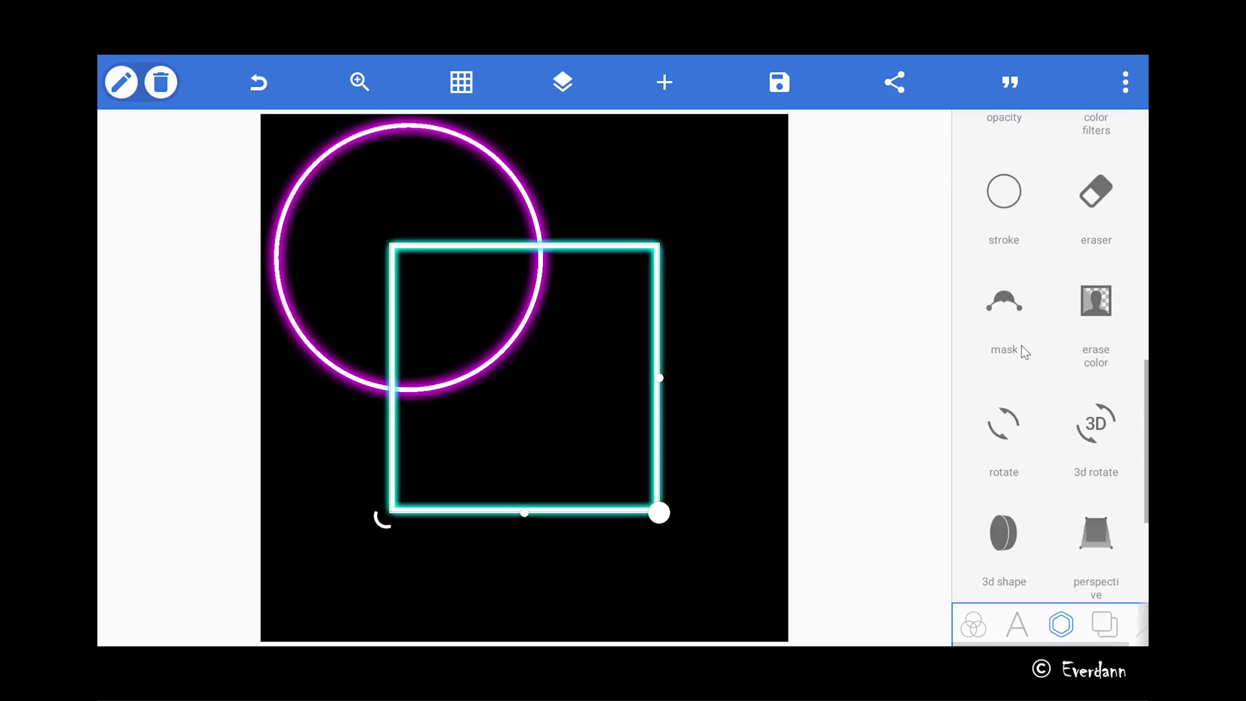
left_click(1005, 240)
left_click(1096, 350)
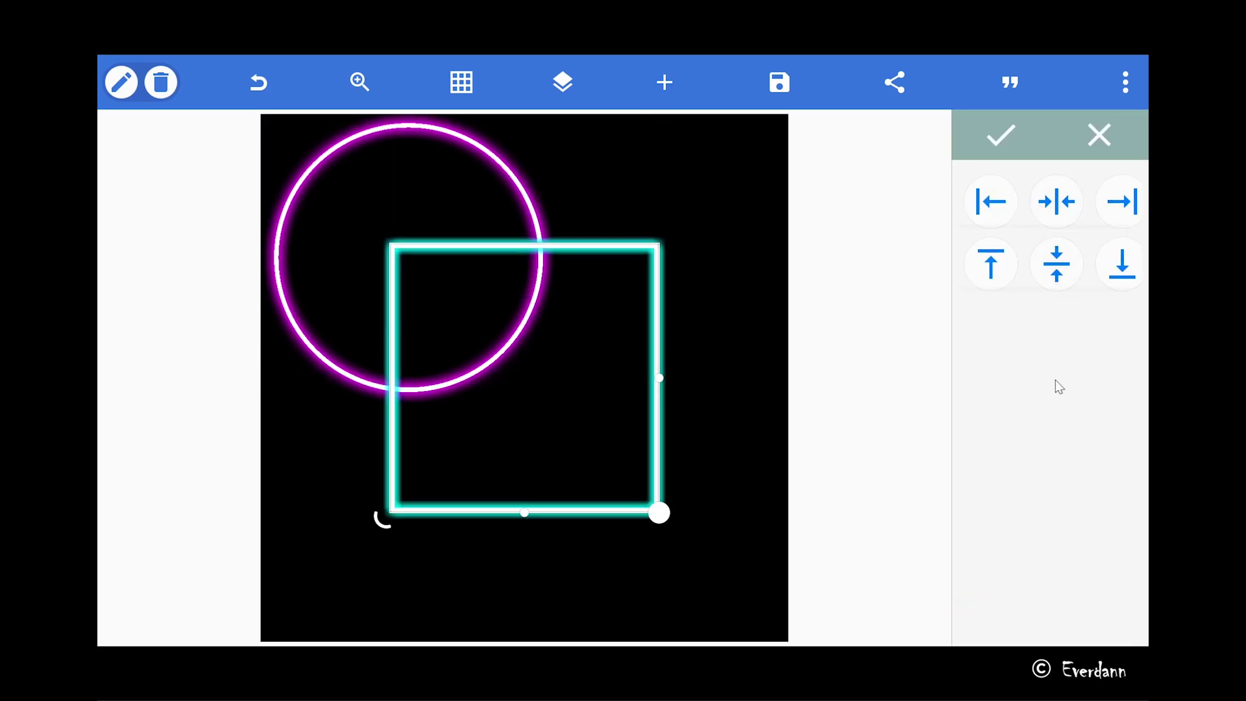
key("Escape")
scroll(1039, 402, "down", 5)
scroll(1039, 405, "down", 5)
left_click(1038, 409)
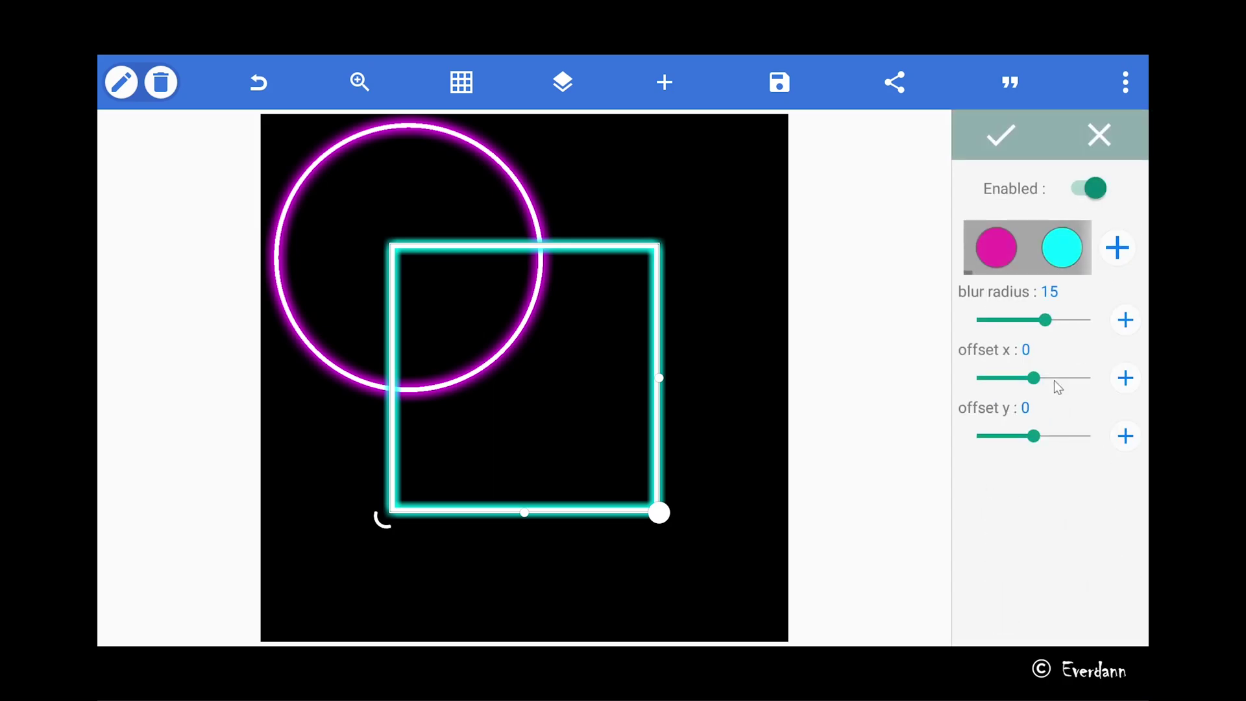
left_click(1126, 320)
left_click(1126, 321)
left_click(1127, 320)
left_click(1001, 135)
Add a last square copy centred on the original with a glow blur of 25
scroll(1030, 311, "up", 5)
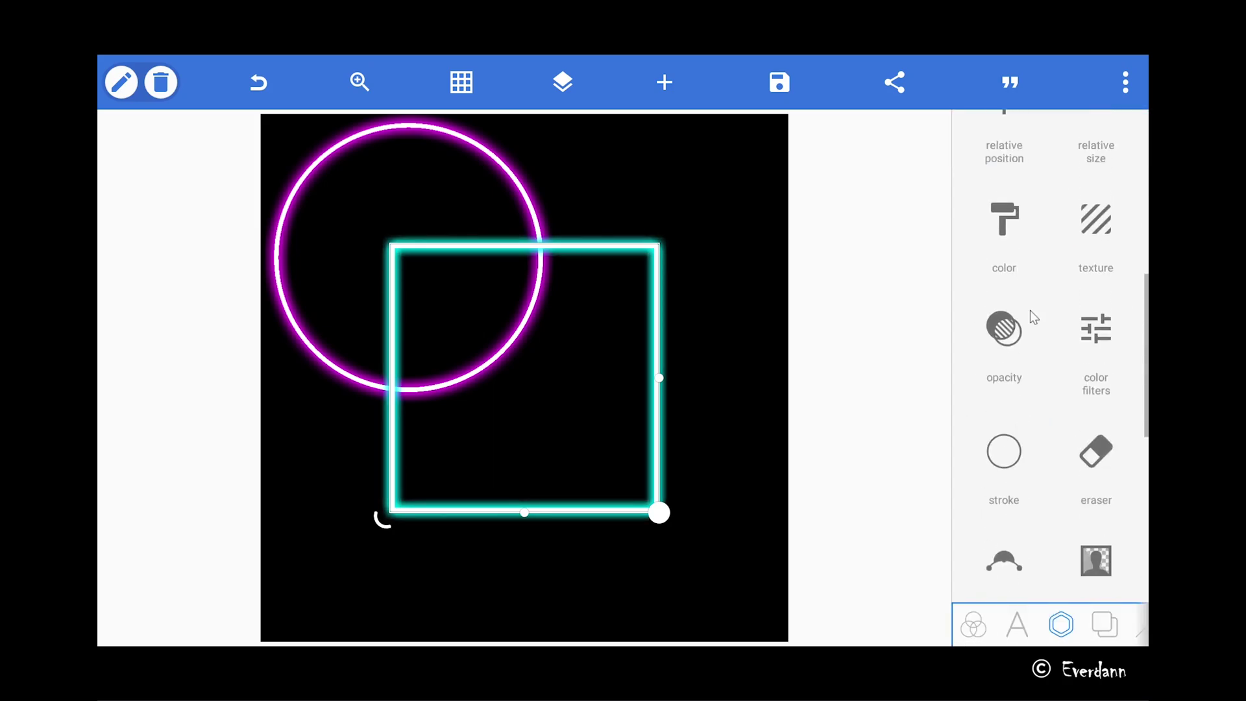
left_click(987, 382)
left_click(1015, 582)
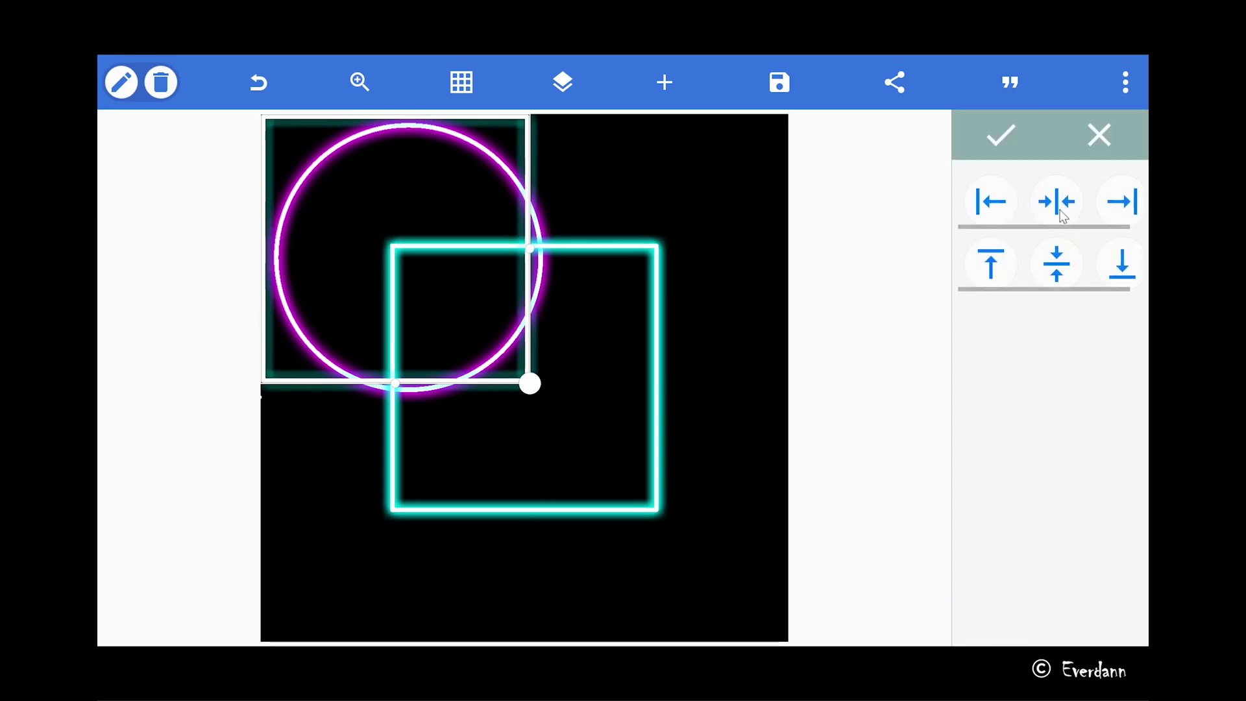
left_click(1058, 202)
left_click(1057, 263)
left_click(1002, 134)
scroll(1066, 353, "down", 5)
scroll(1067, 356, "down", 3)
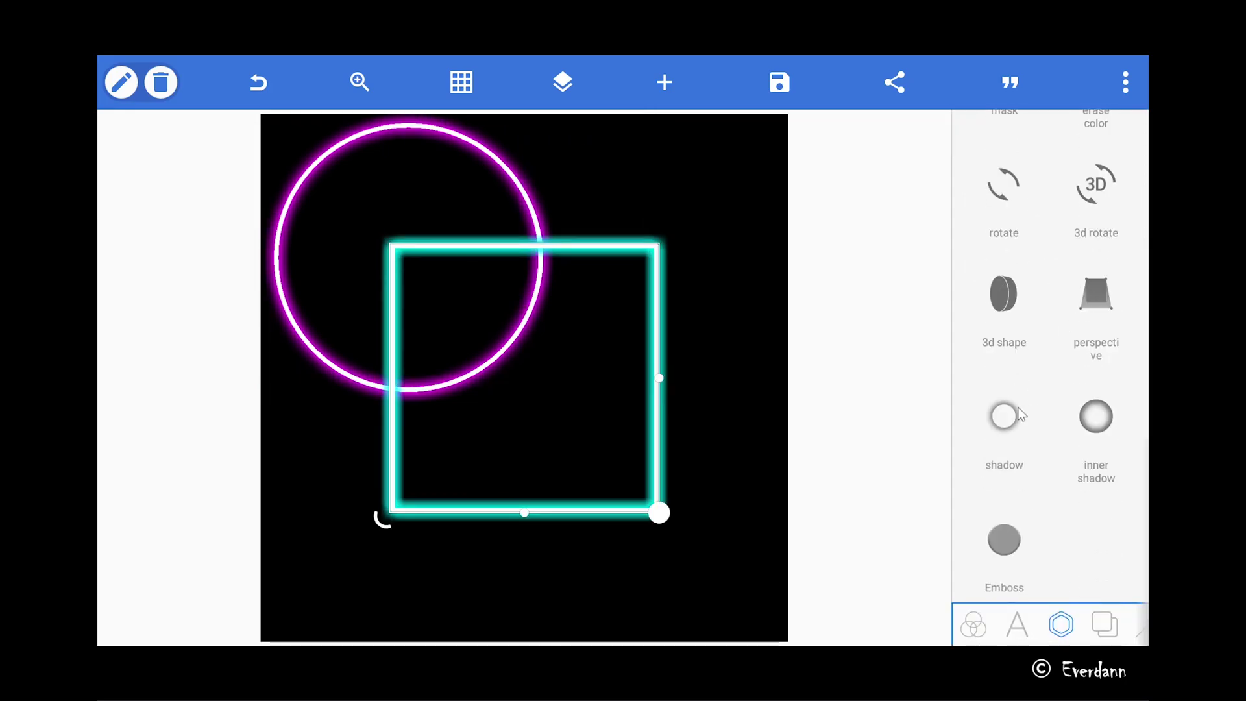
left_click(1004, 416)
left_click_drag(1068, 320, 1092, 320)
left_click(999, 135)
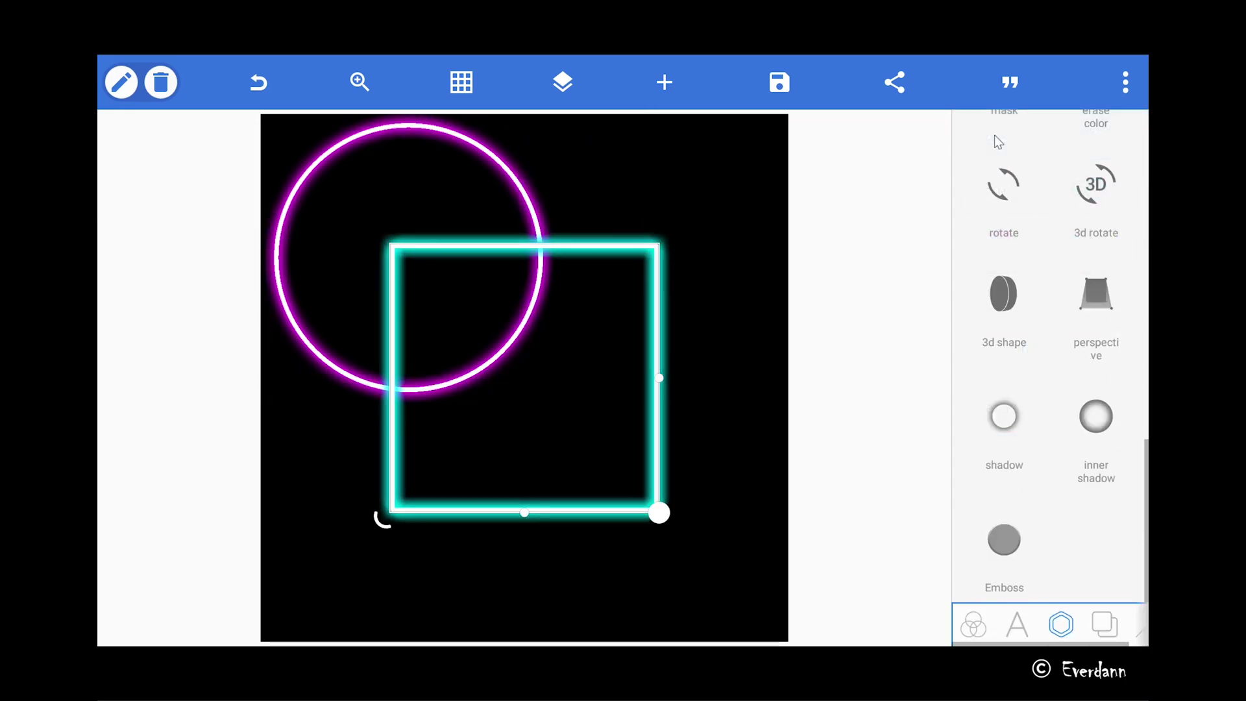
Merge the three square copies into one layer and move the square down and to the left
left_click(564, 88)
left_click(272, 322)
left_click(272, 237)
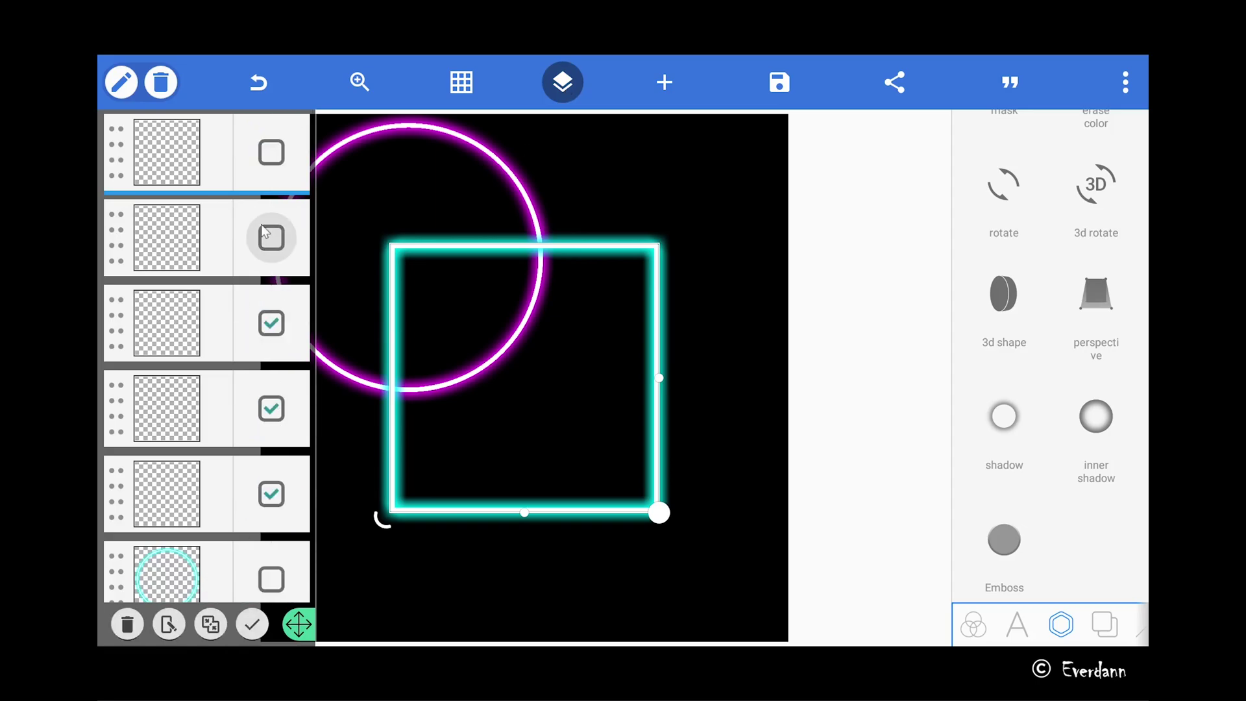
left_click(271, 151)
left_click(211, 624)
left_click(846, 408)
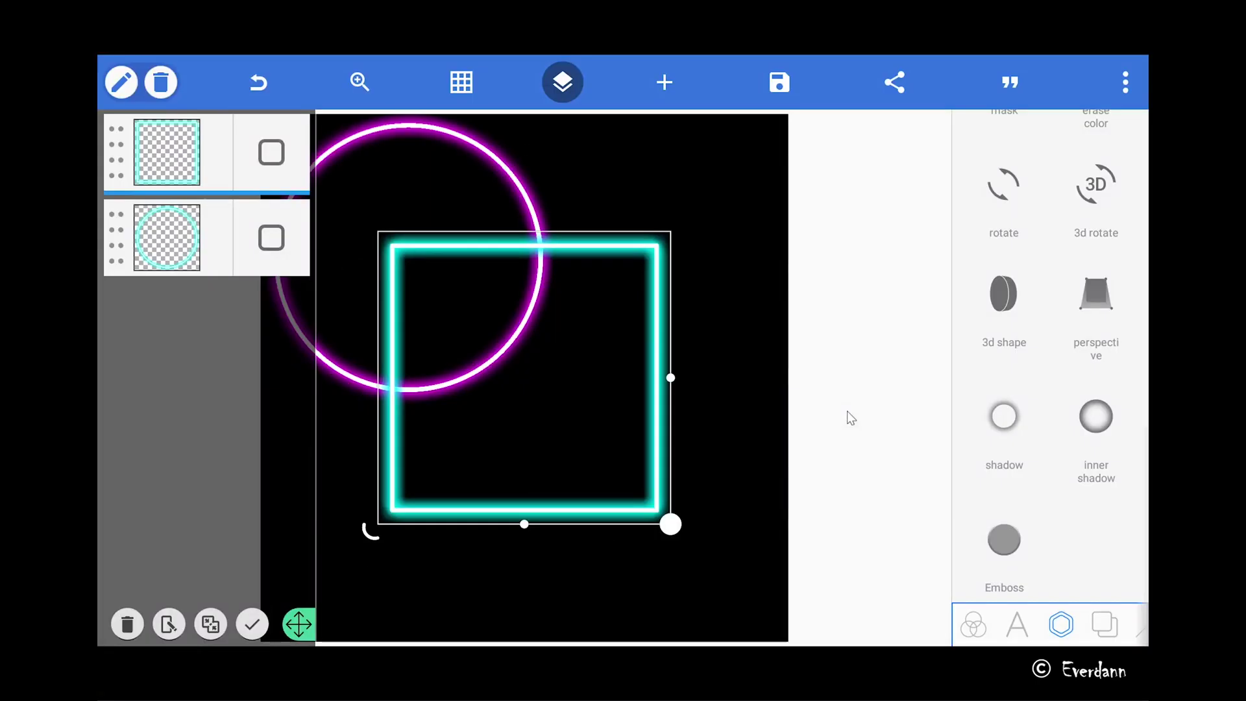
left_click_drag(675, 476, 641, 548)
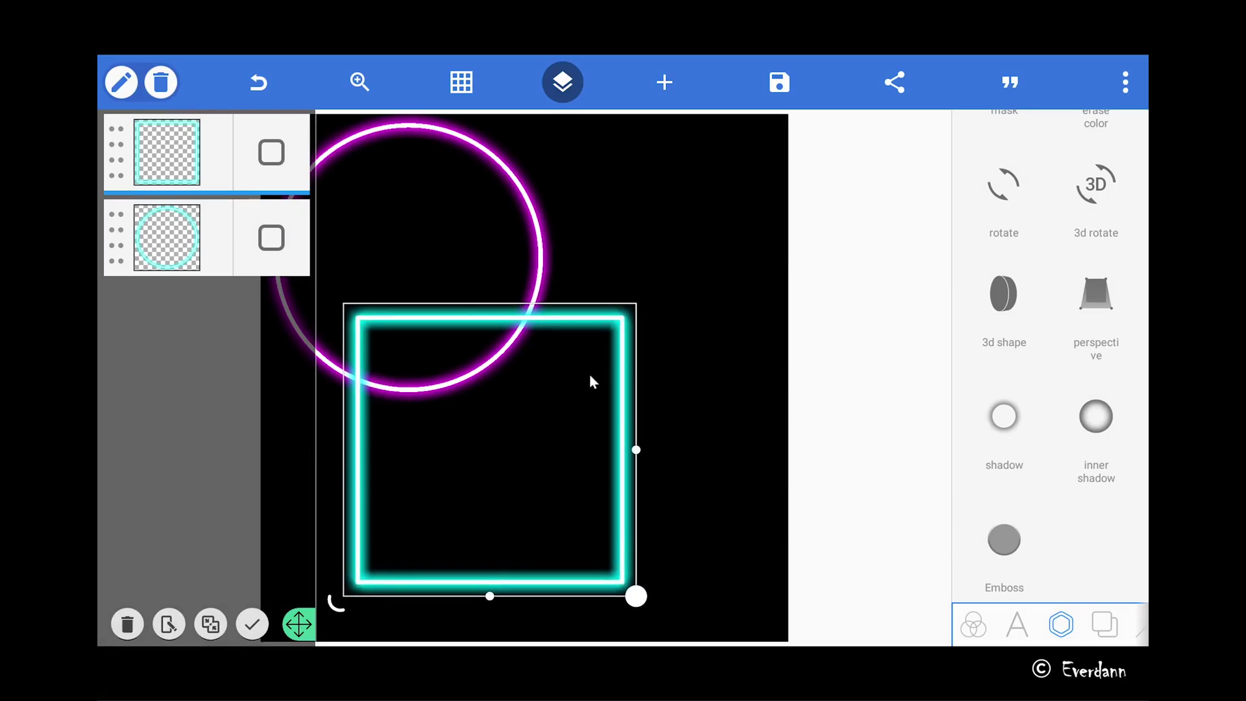
Recolour the square green with Color Filters: contrast 100, saturation 100, hue -74
scroll(1072, 431, "up", 5)
left_click(1096, 390)
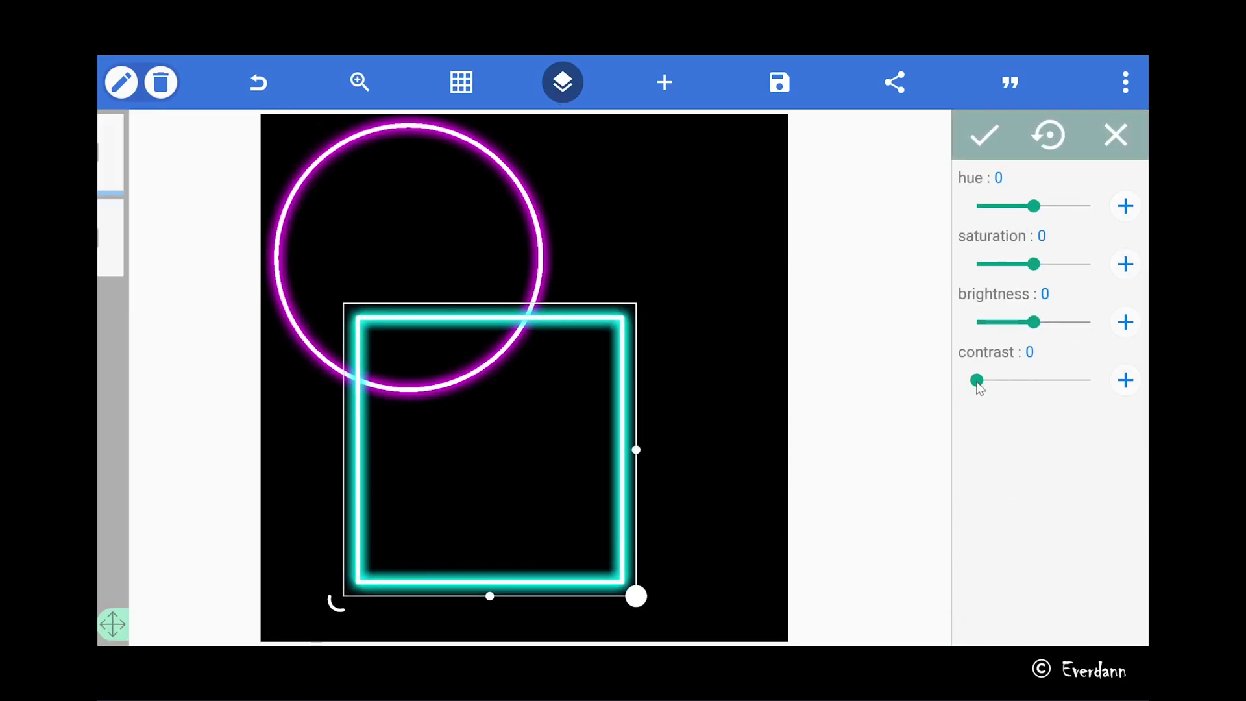
left_click_drag(978, 380, 1091, 380)
left_click_drag(1034, 263, 1091, 264)
left_click_drag(1035, 206, 1010, 198)
left_click(981, 154)
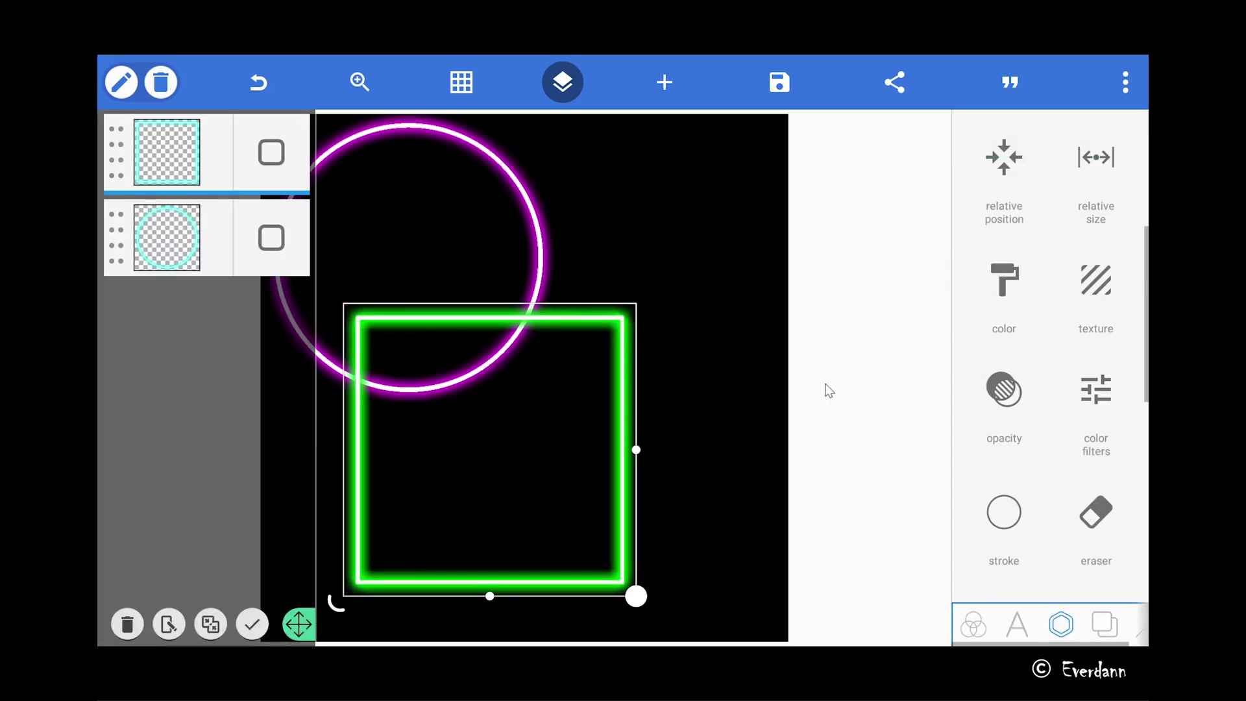
Deselect the square and add a new shape, changing it to a triangle
left_click(745, 401)
left_click(1097, 267)
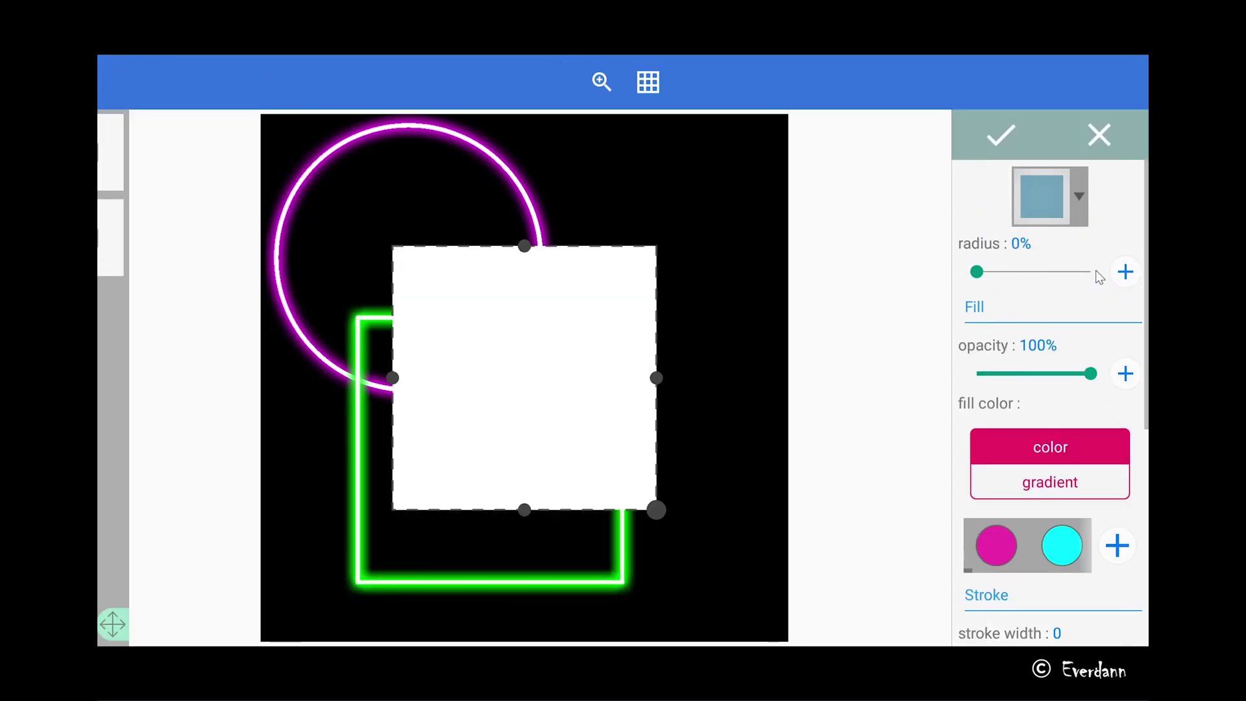
left_click(1051, 198)
left_click(489, 212)
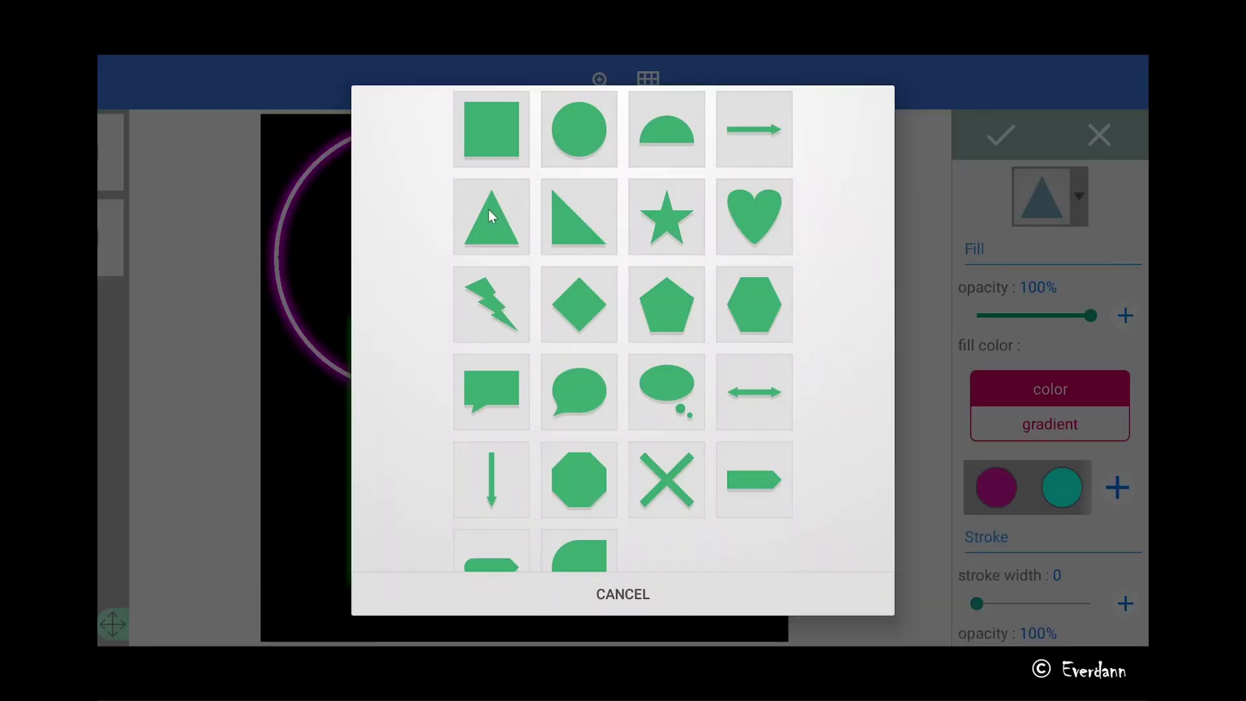
Give the triangle 0% fill opacity and a white outline of width 8, and confirm
left_click_drag(1091, 316, 860, 312)
scroll(1051, 389, "down", 3)
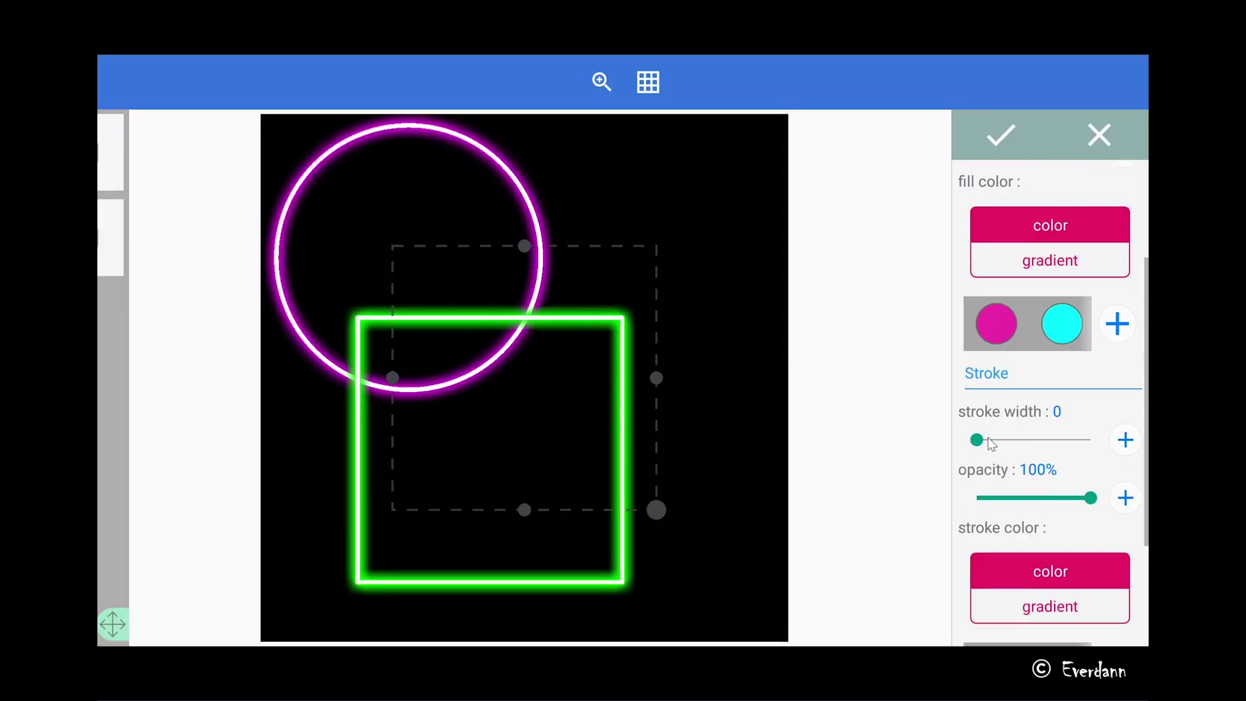
left_click_drag(977, 439, 995, 441)
scroll(1010, 515, "down", 2)
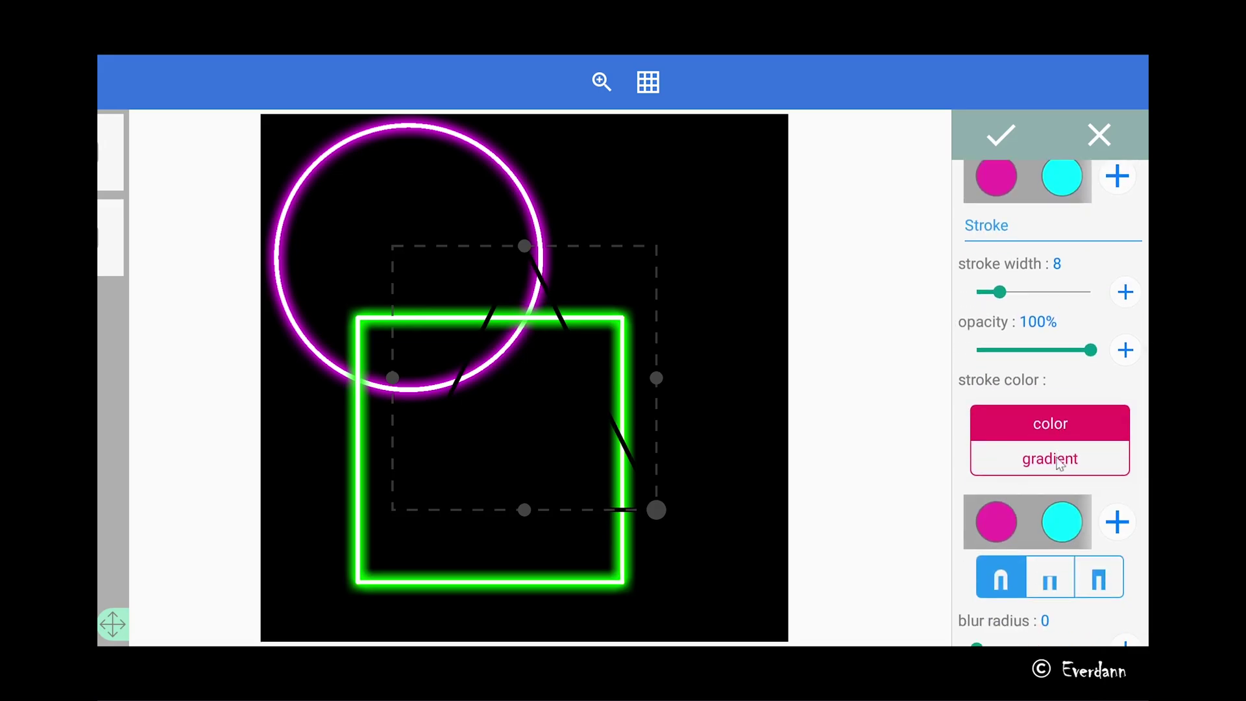
left_click_drag(1060, 530, 852, 529)
left_click(1081, 519)
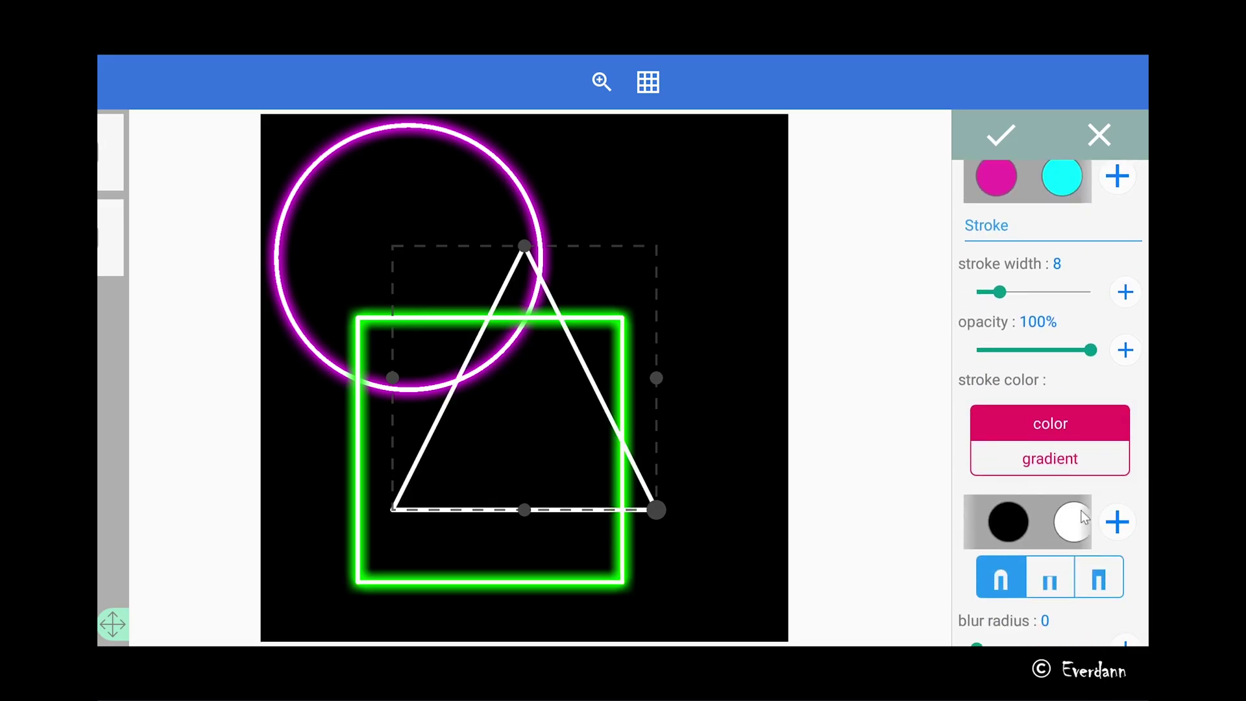
left_click(1001, 136)
scroll(1013, 455, "down", 5)
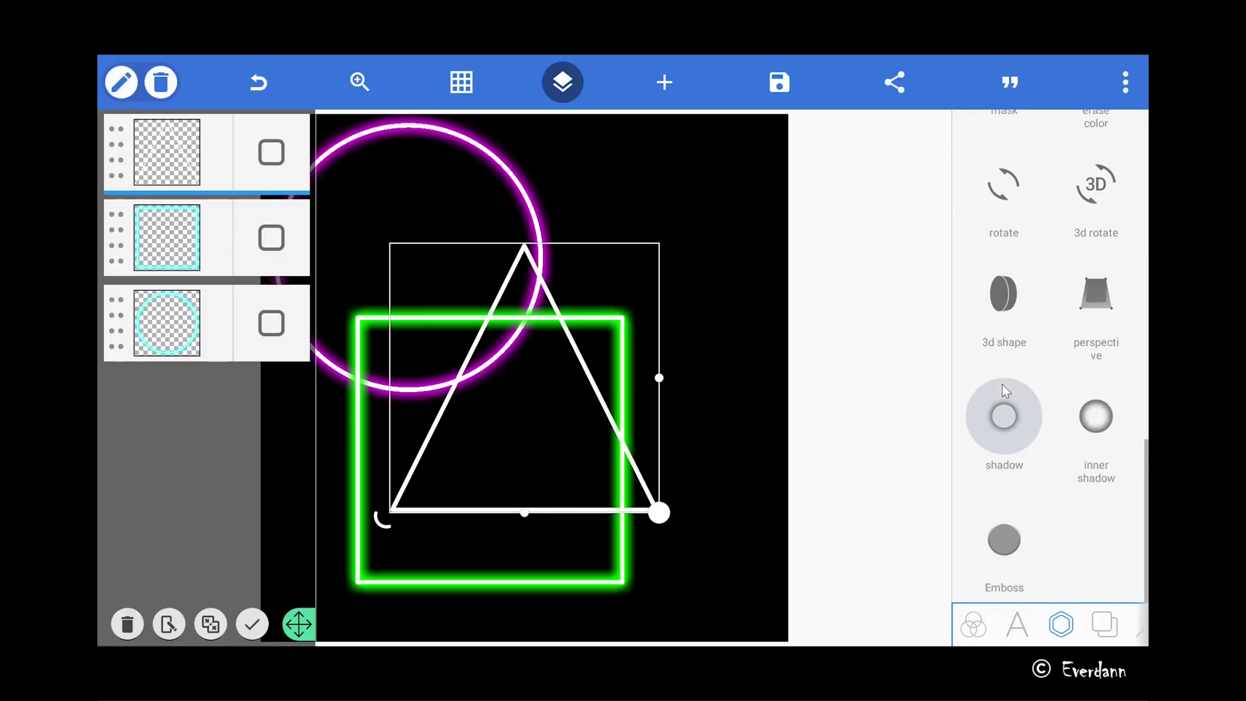
Turn on a cyan glow for the triangle and adjust its blur radius
left_click(1004, 415)
left_click(1085, 188)
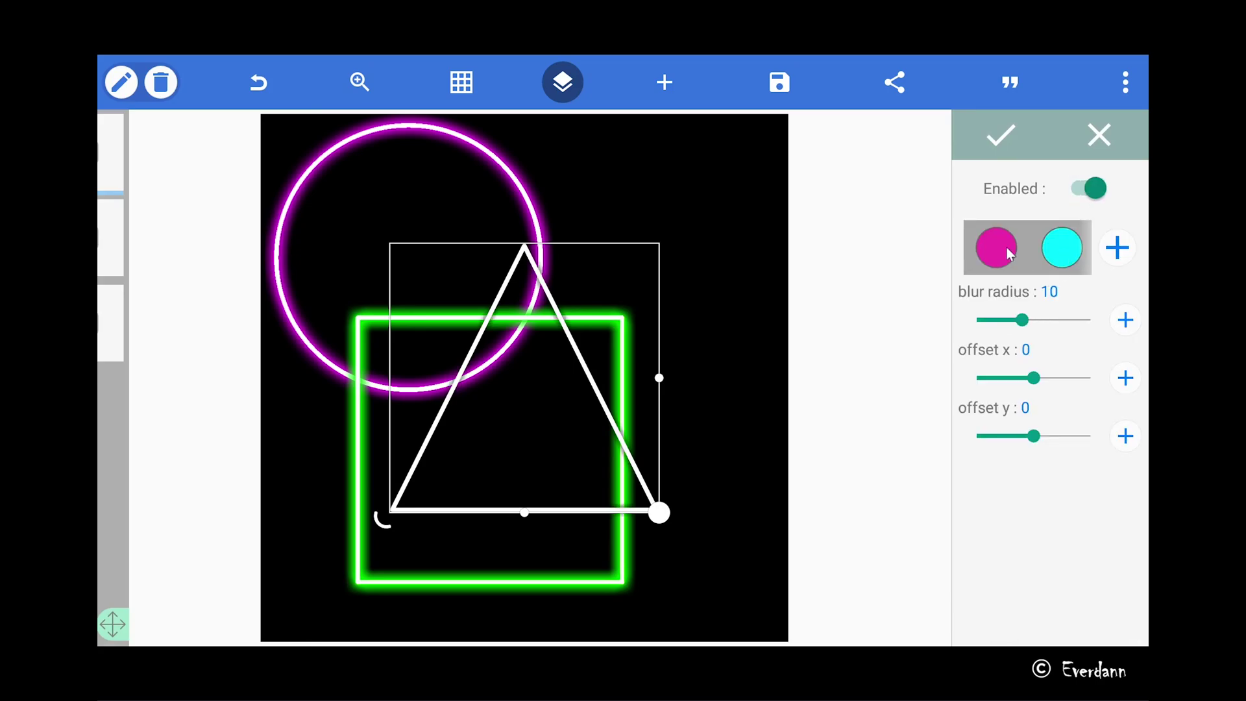
left_click(1045, 255)
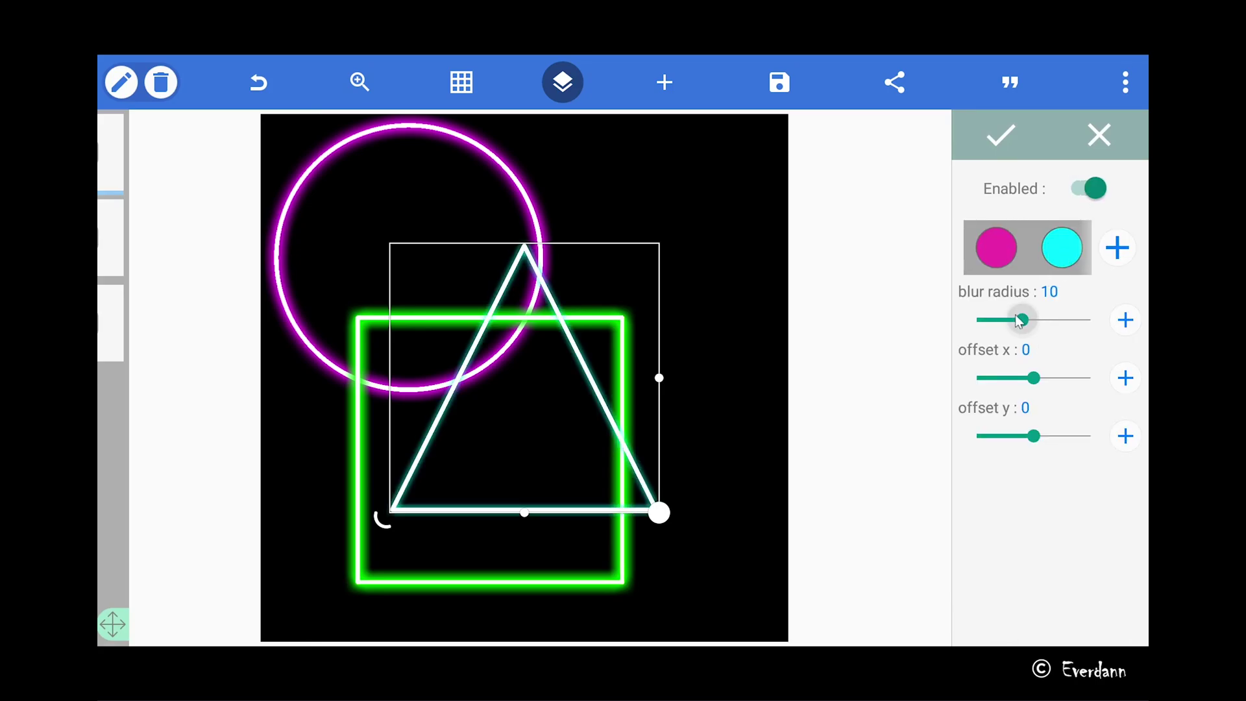
left_click_drag(1022, 320, 993, 321)
left_click(1127, 320)
left_click(1010, 145)
Duplicate the glowing triangle and centre the copy on the original
scroll(1023, 357, "up", 10)
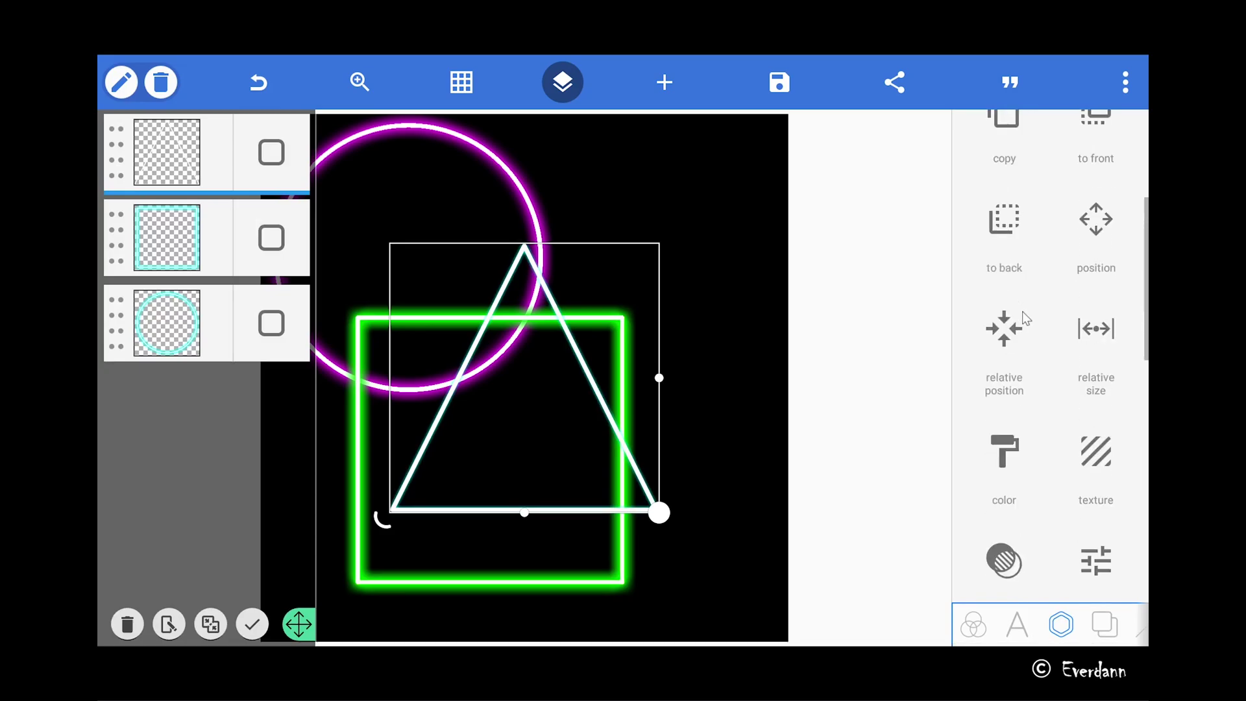
left_click(1014, 428)
left_click(1006, 588)
left_click(1051, 203)
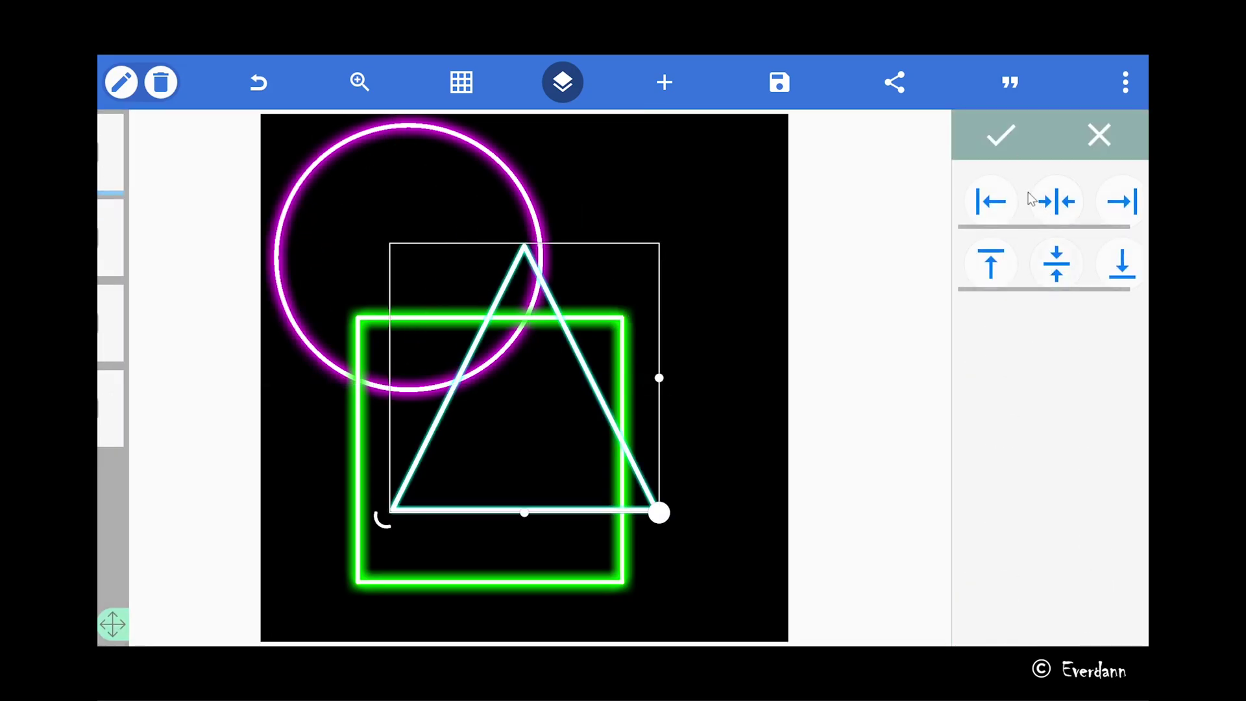
left_click(999, 130)
Set the copy's glow blur radius to 10 and apply it
scroll(1036, 406, "down", 10)
scroll(1040, 415, "down", 5)
left_click(1003, 415)
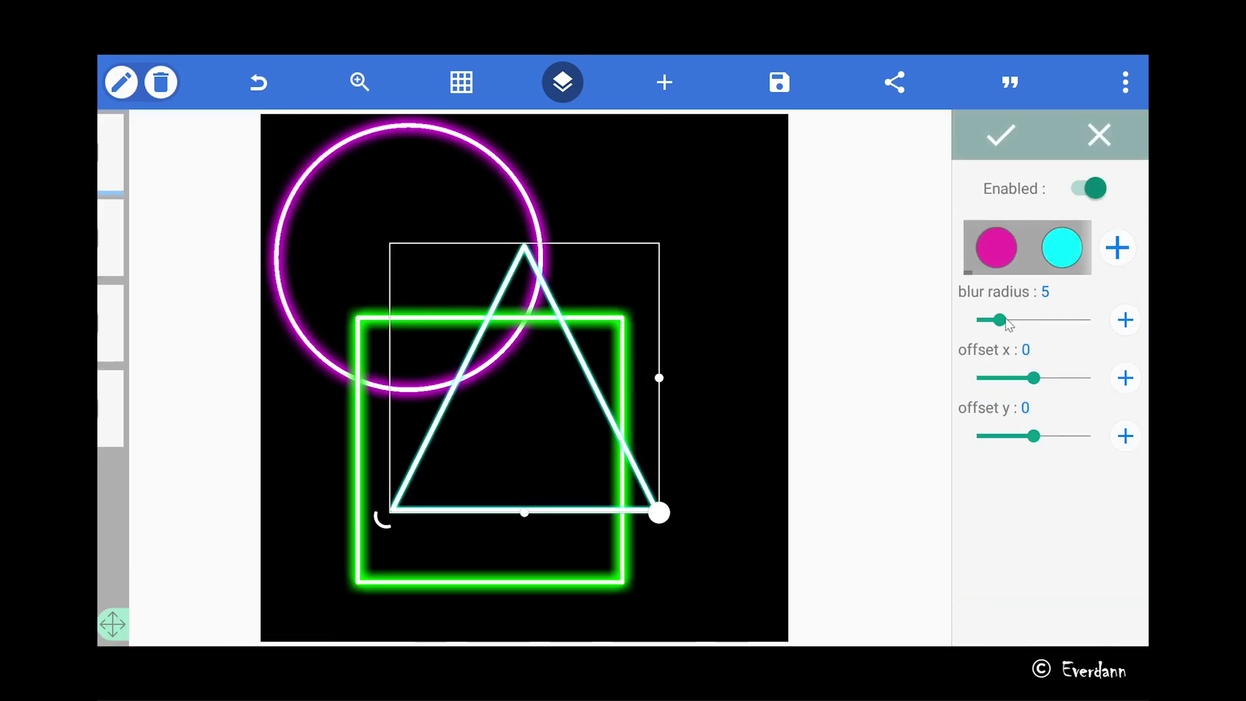
left_click_drag(996, 320, 1012, 320)
left_click(1126, 321)
left_click(1126, 320)
left_click(1000, 134)
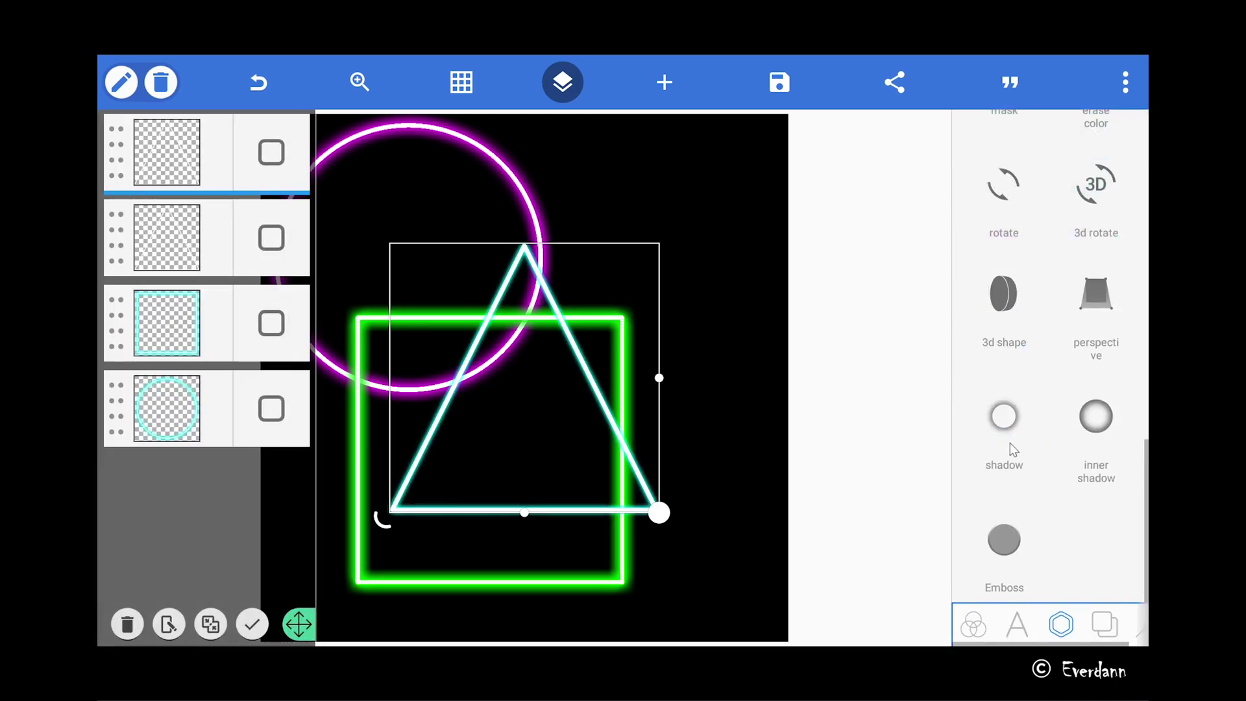
Add another triangle copy centred horizontally and vertically on the original
scroll(1010, 443, "up", 12)
left_click(999, 375)
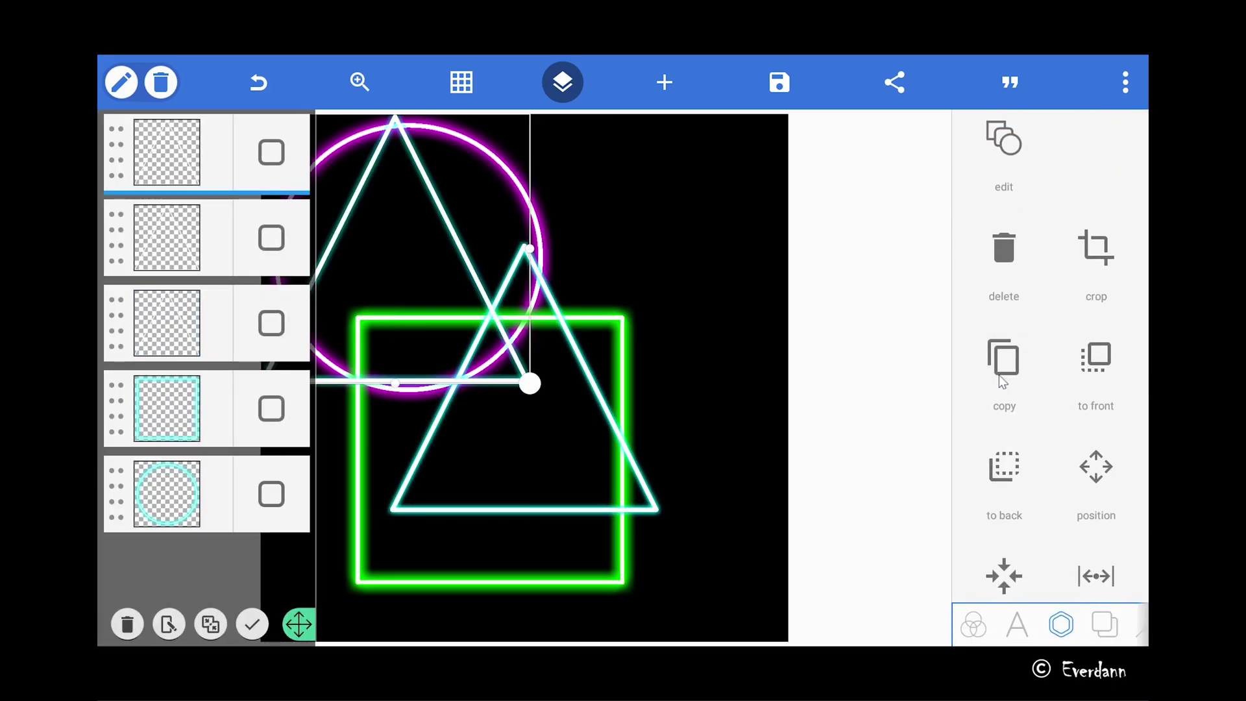
scroll(999, 375, "down", 3)
left_click(1001, 396)
left_click(1054, 200)
left_click(1055, 264)
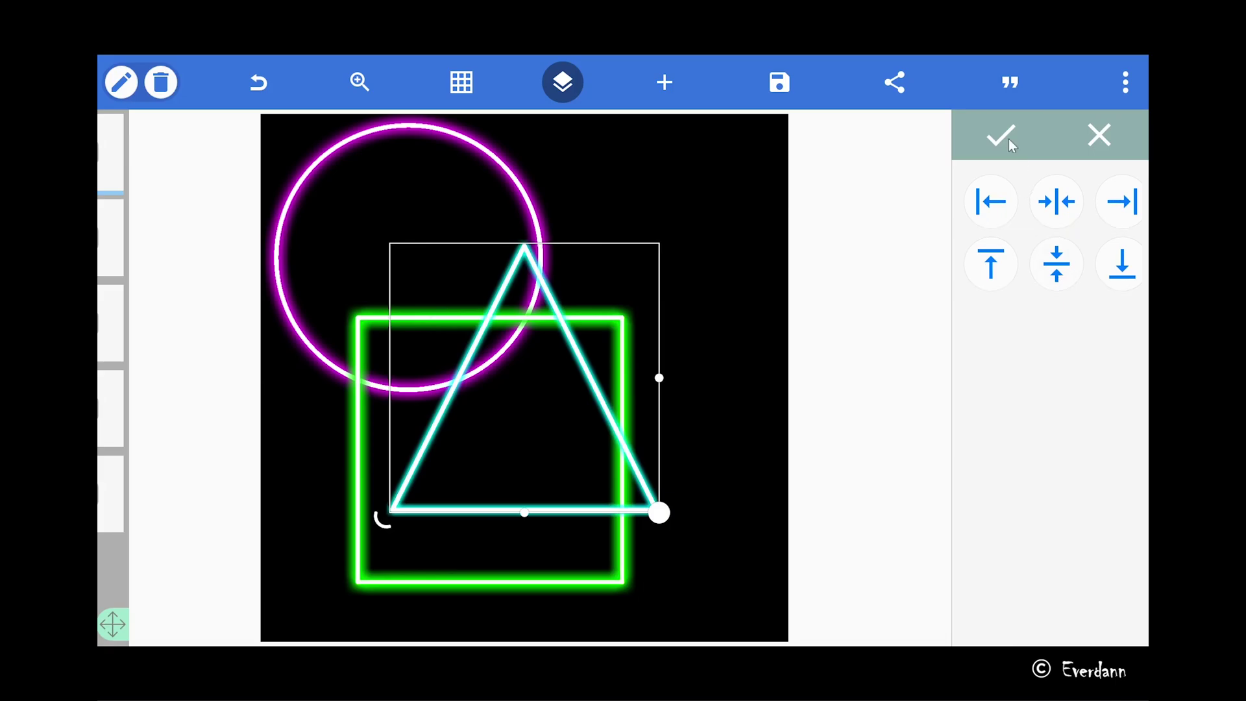
left_click(996, 134)
Widen this copy's glow blur radius to 15
scroll(1051, 415, "down", 5)
left_click(1001, 415)
left_click_drag(1019, 320, 1037, 320)
left_click(1125, 319)
left_click(1126, 319)
left_click(1001, 135)
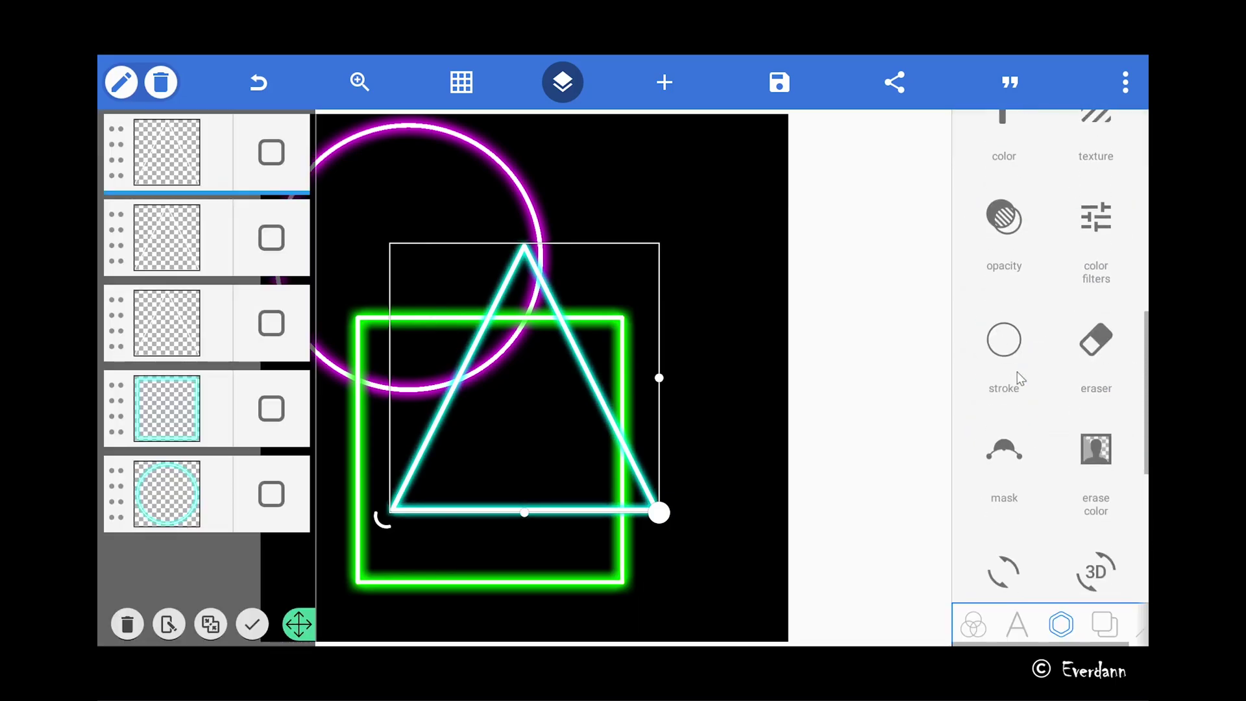
Duplicate the triangle again and give the new copy a glow blur radius of 20
left_click(1005, 246)
scroll(1011, 292, "down", 5)
left_click(1003, 416)
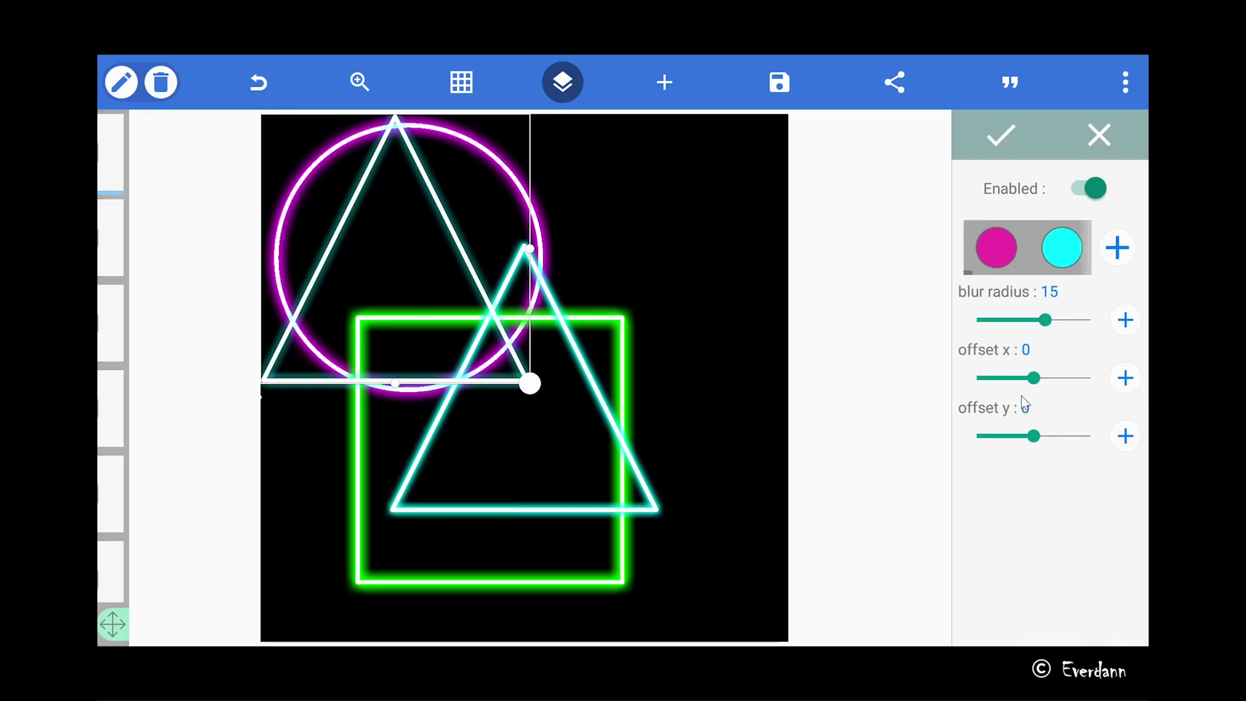
left_click_drag(1053, 323, 1068, 322)
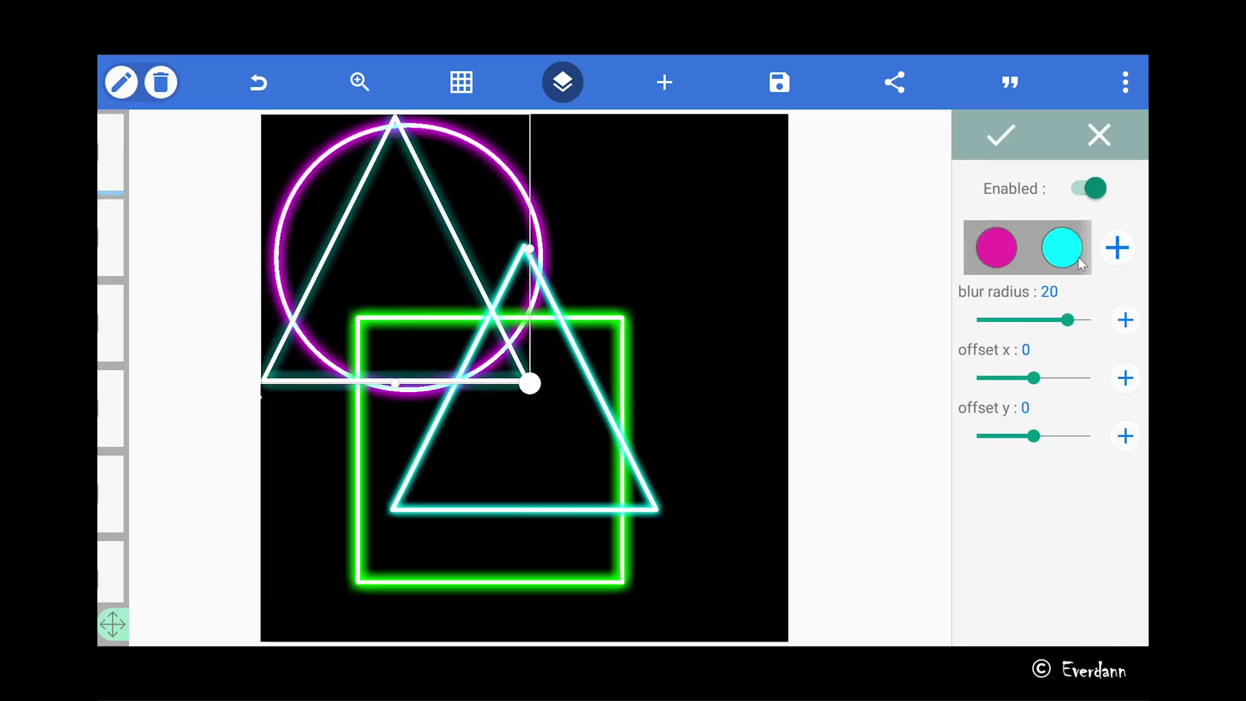
left_click(1001, 135)
scroll(1012, 325, "up", 10)
left_click(1004, 318)
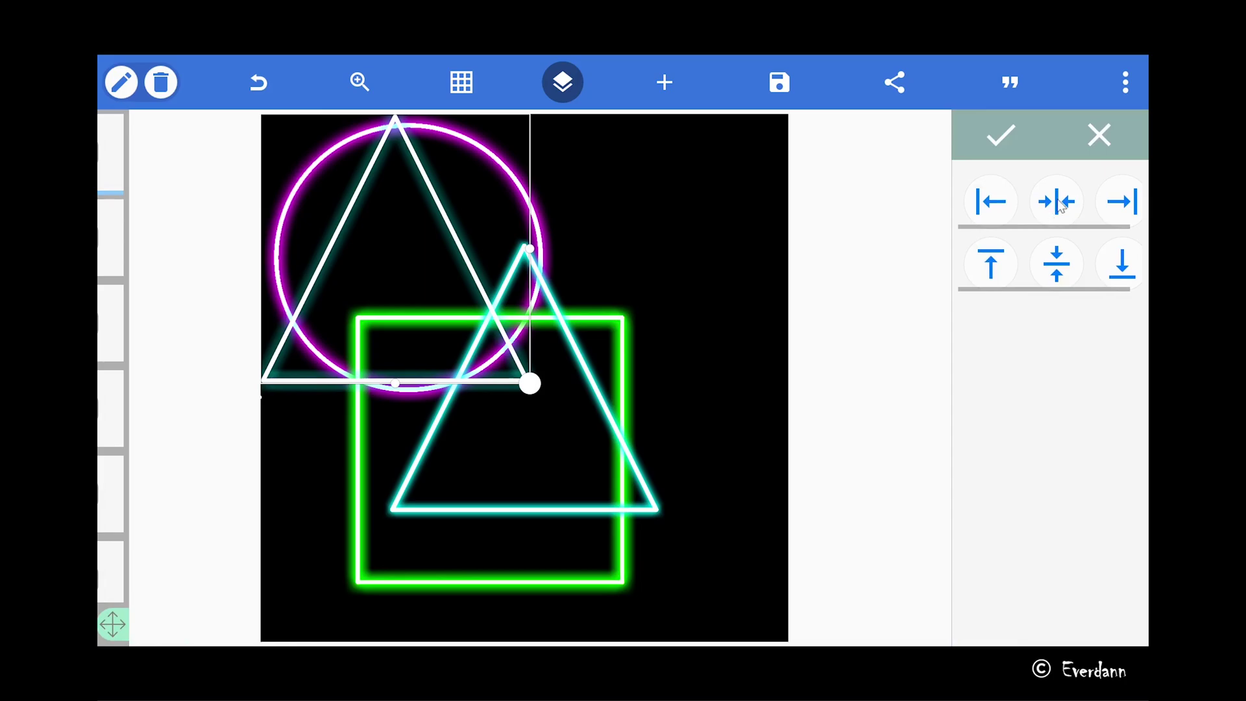
left_click(1003, 137)
Add one more triangle copy, centred on the original and keeping its glow
scroll(1039, 325, "up", 2)
left_click(1001, 314)
scroll(1039, 324, "down", 3)
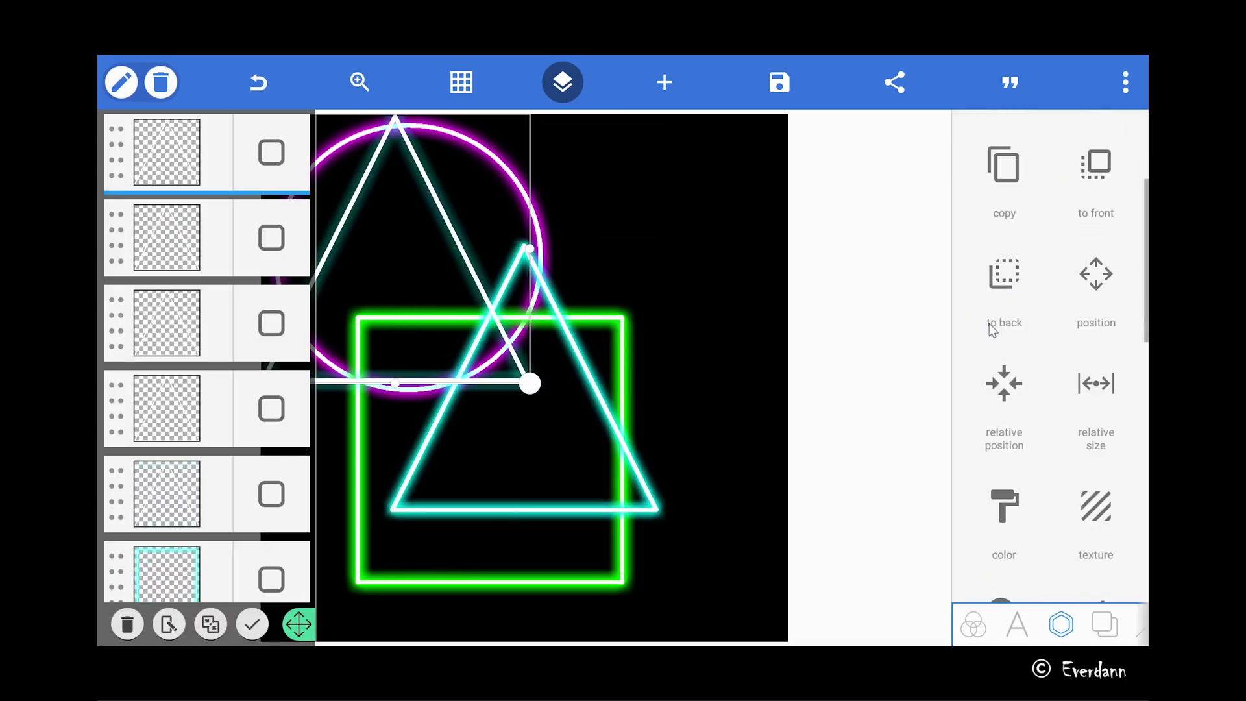
left_click(1003, 321)
left_click(1058, 202)
left_click(1056, 263)
left_click(1000, 135)
scroll(1043, 350, "down", 5)
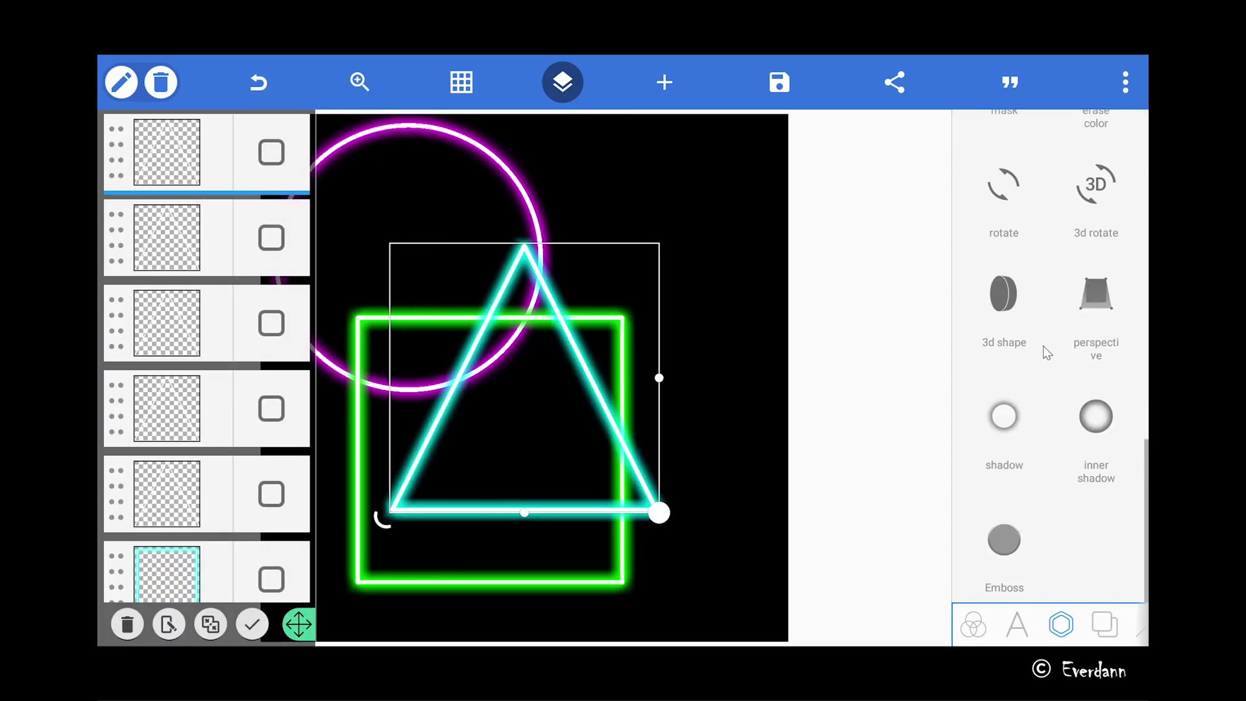
left_click(1004, 416)
left_click(1002, 135)
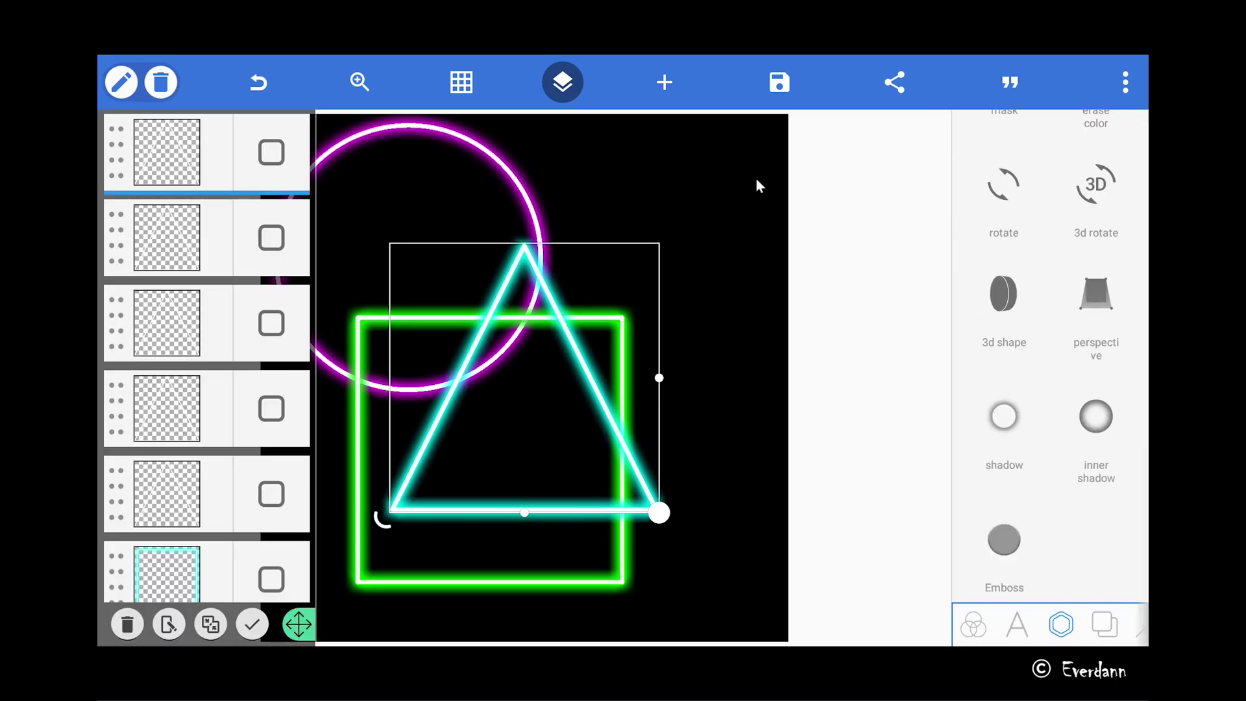
Merge the five triangle layers into one and move the triangle to the upper right
left_click(271, 409)
left_click(271, 494)
left_click(271, 322)
left_click(271, 238)
left_click(272, 151)
left_click(210, 626)
left_click(847, 407)
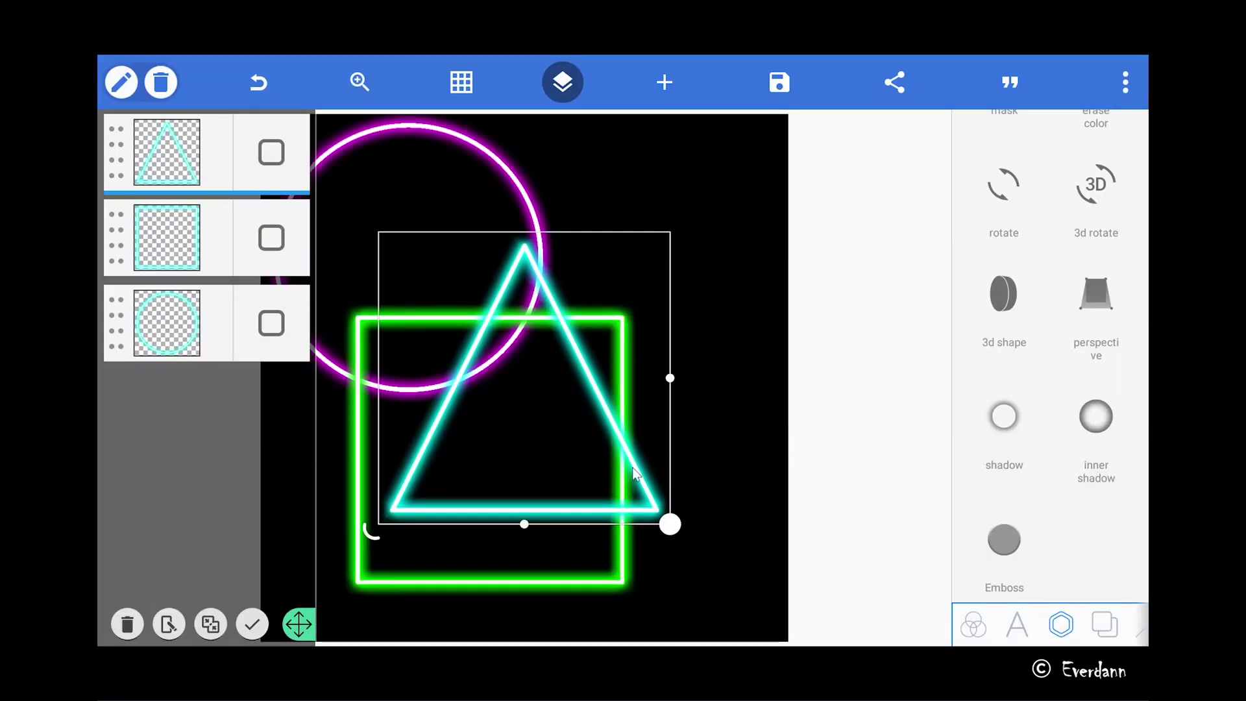
left_click_drag(633, 467, 739, 356)
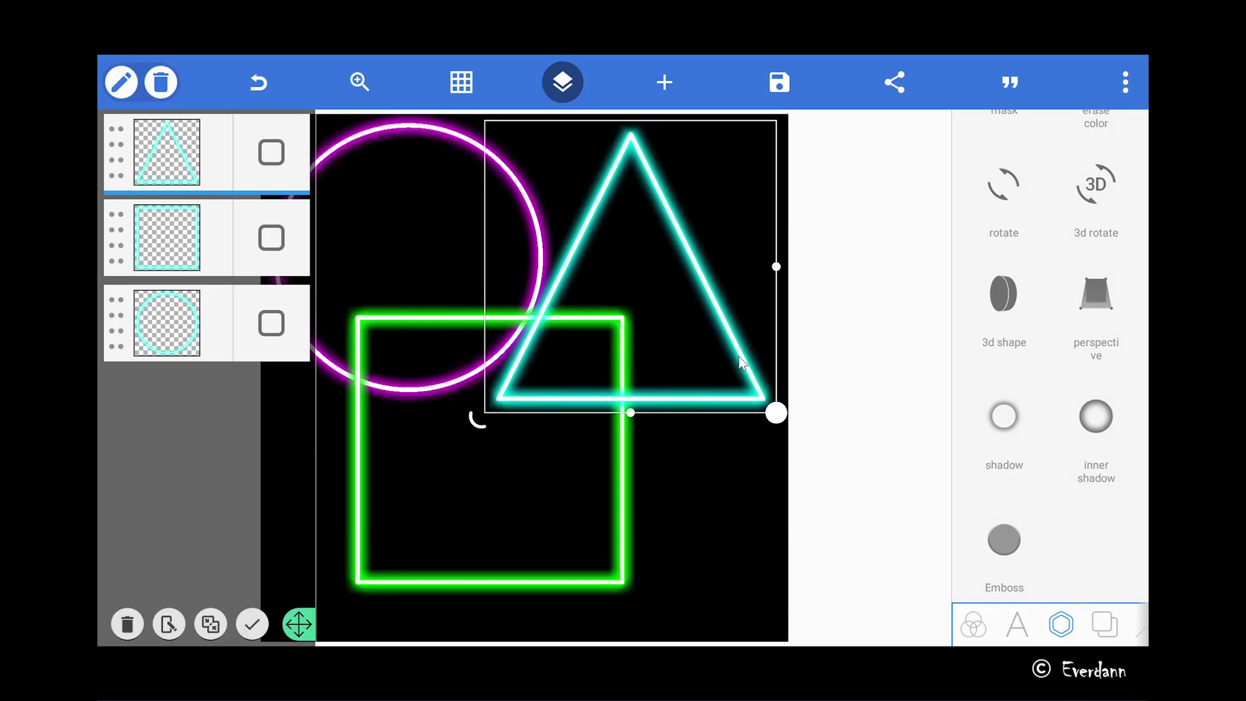
left_click(570, 83)
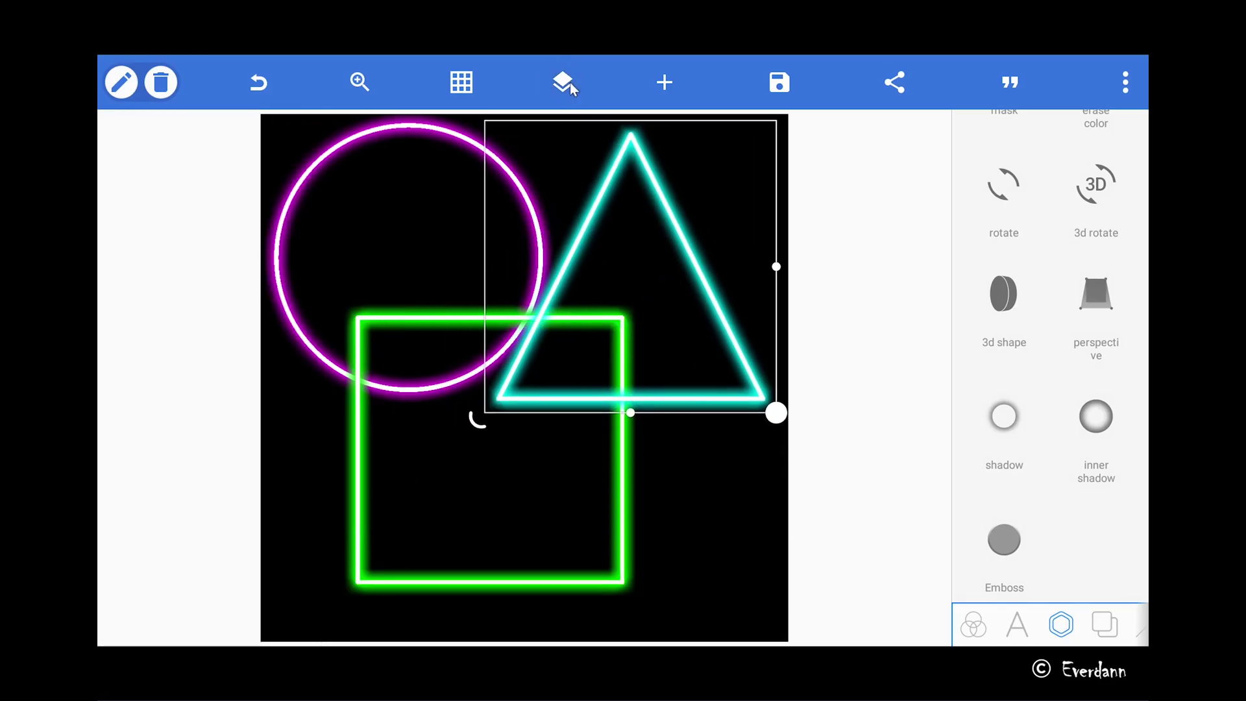
Import the spotlit brick wall photo from the gallery uncropped and position it over the canvas
left_click(652, 95)
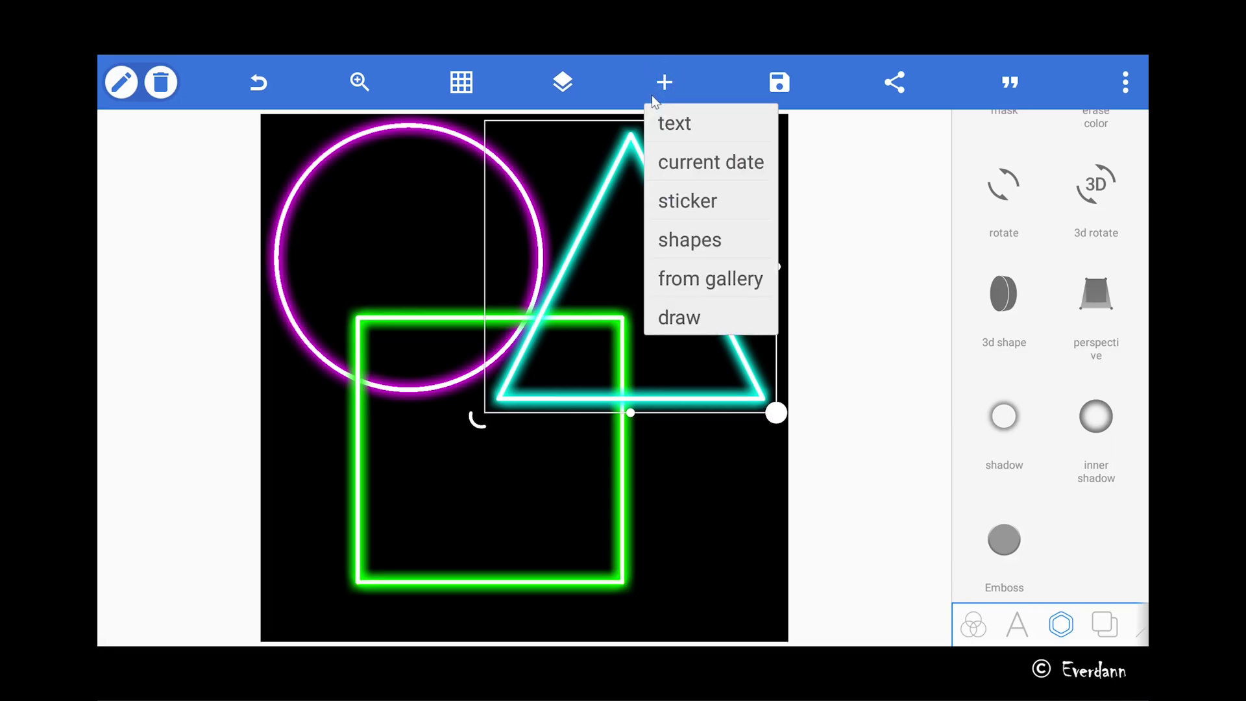
left_click(668, 278)
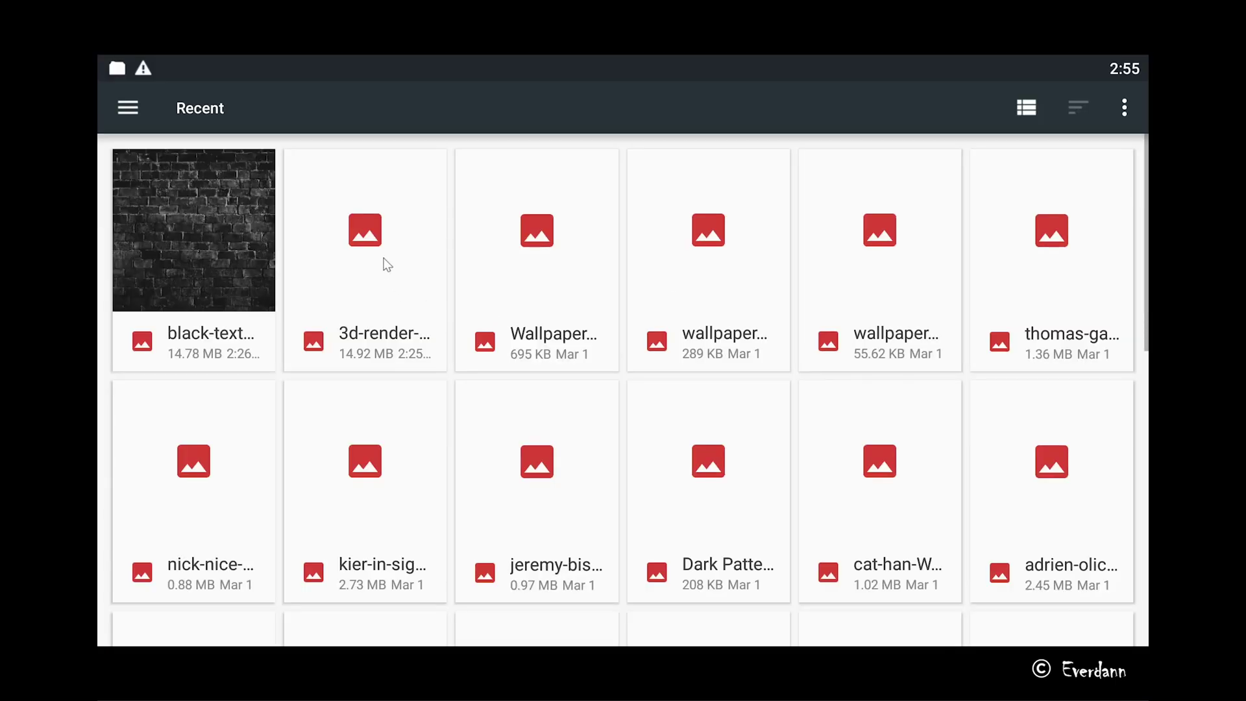
left_click(387, 264)
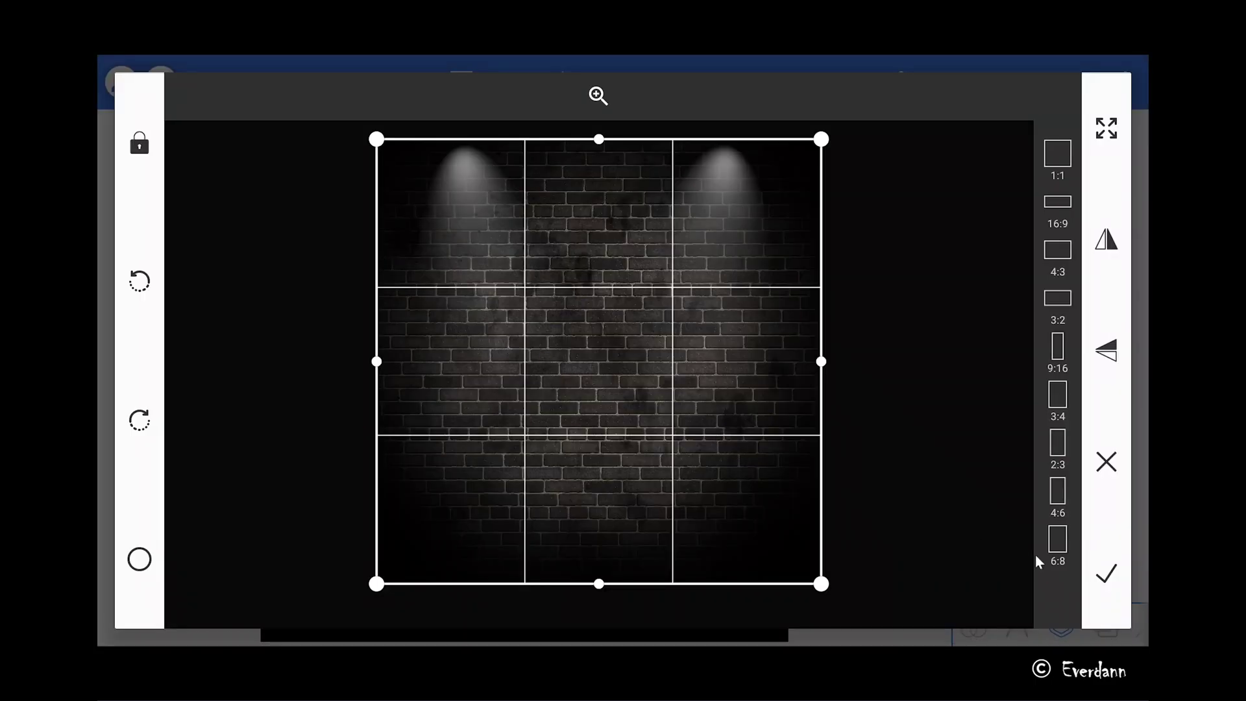
left_click(1123, 563)
left_click_drag(646, 514, 796, 645)
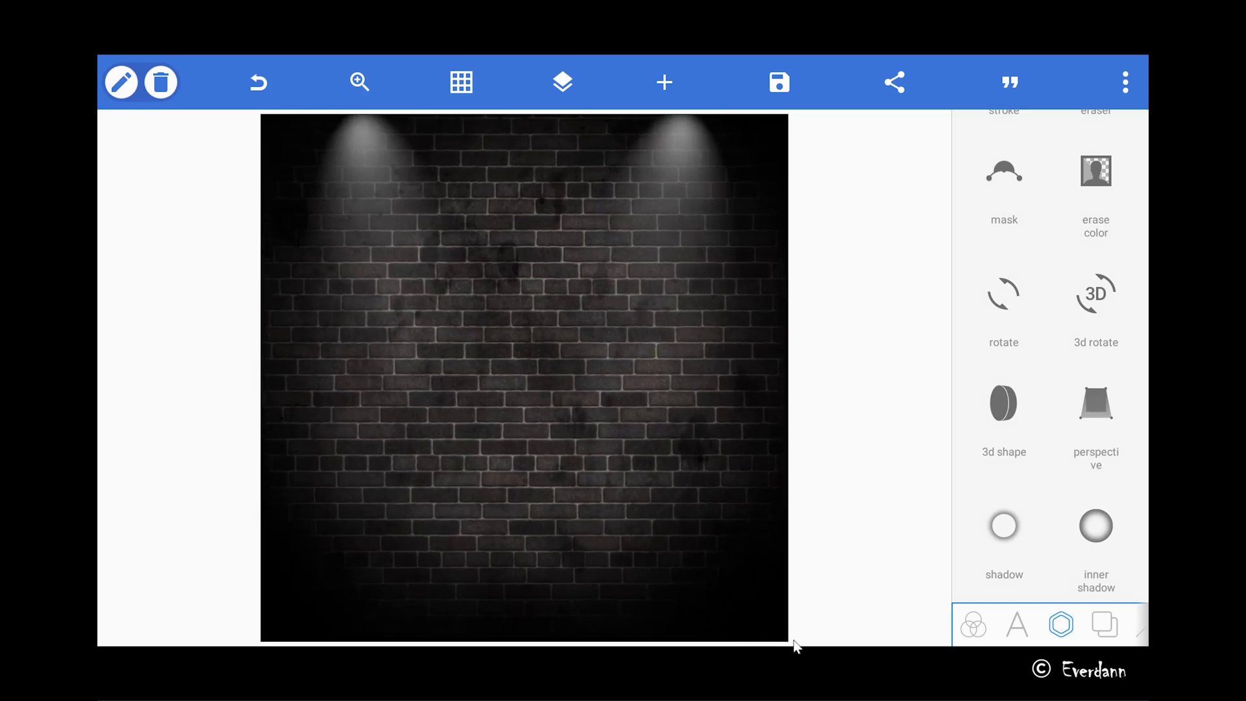
Move the brick wall layer to the bottom, beneath the neon shapes
left_click(563, 82)
left_click_drag(119, 171, 107, 487)
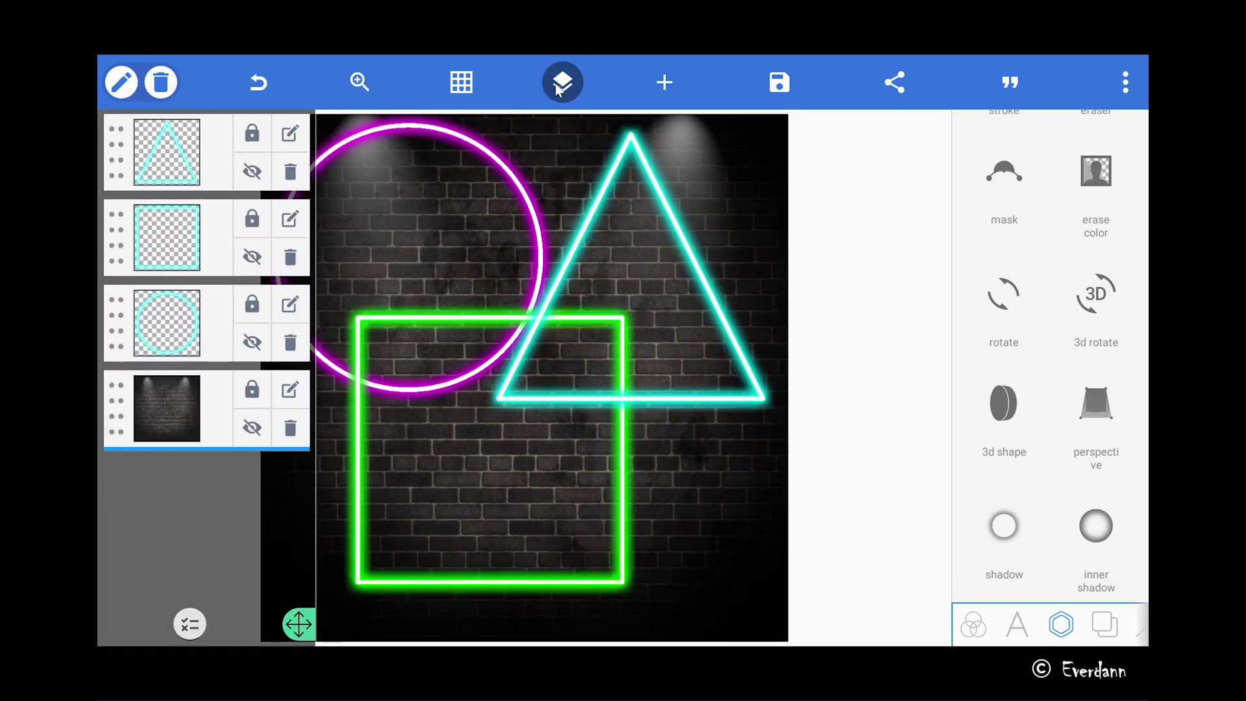
scroll(1015, 437, "down", 2)
scroll(1039, 448, "up", 8)
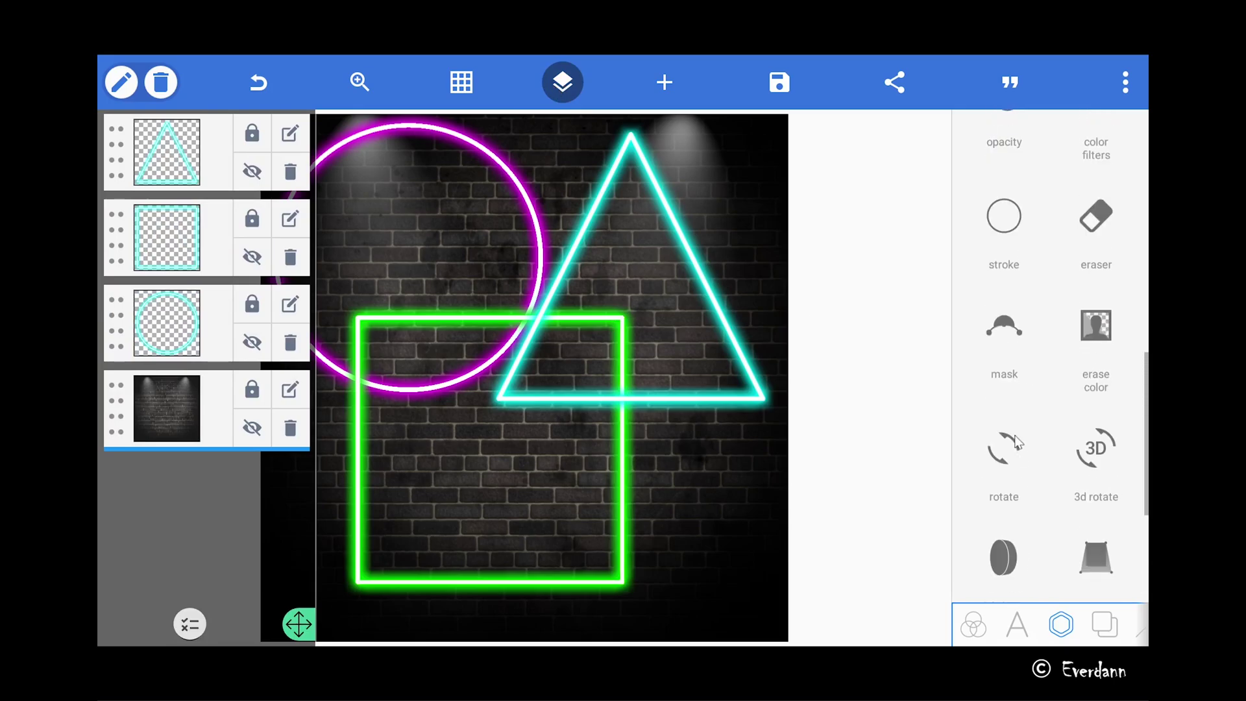
Tint the bricks purple: hue -99, saturation 88, brightness -4, contrast 57
left_click(1095, 364)
left_click_drag(977, 381, 1054, 381)
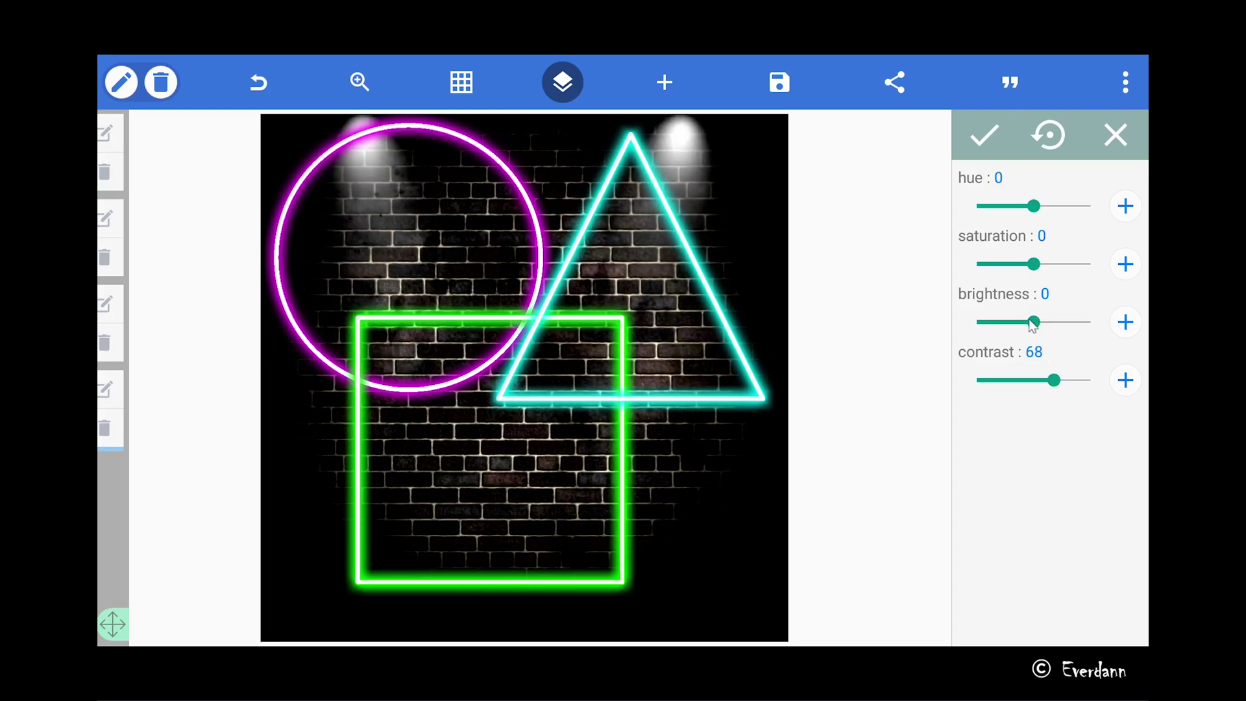
mouse_move(1033, 322)
left_mouse_down()
mouse_move(1013, 322)
mouse_move(1033, 322)
left_mouse_up()
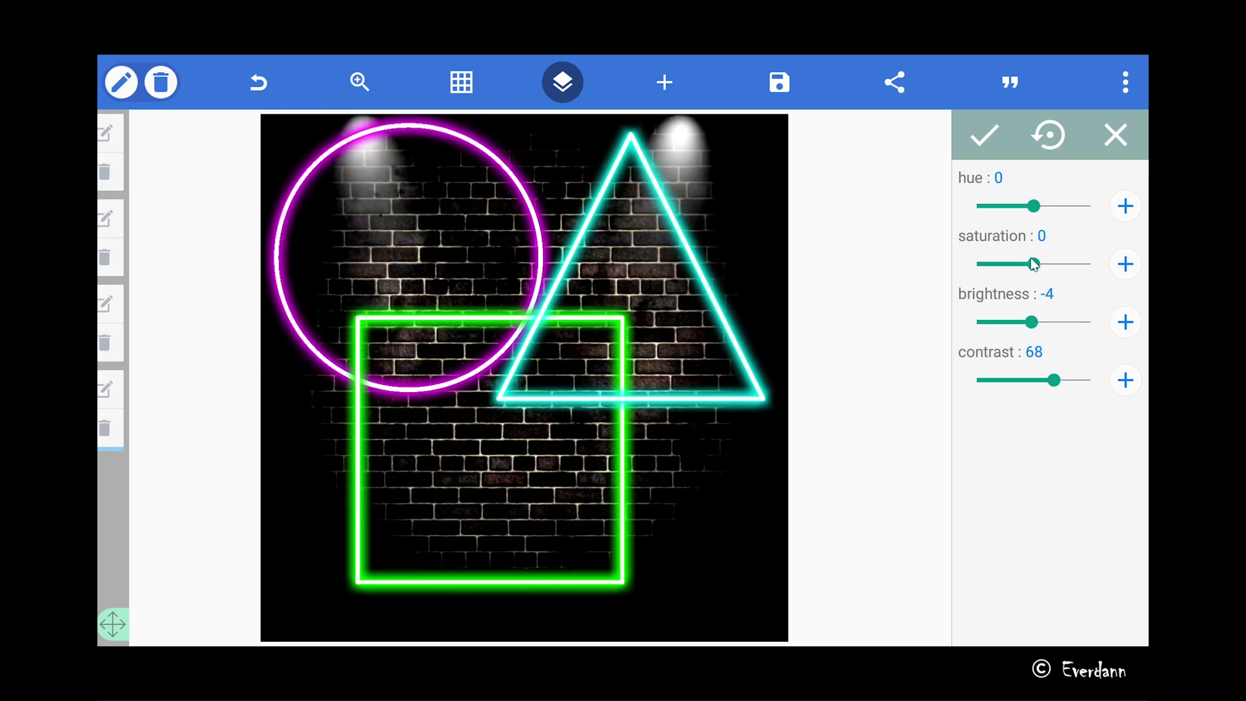
left_click_drag(1034, 264, 1084, 266)
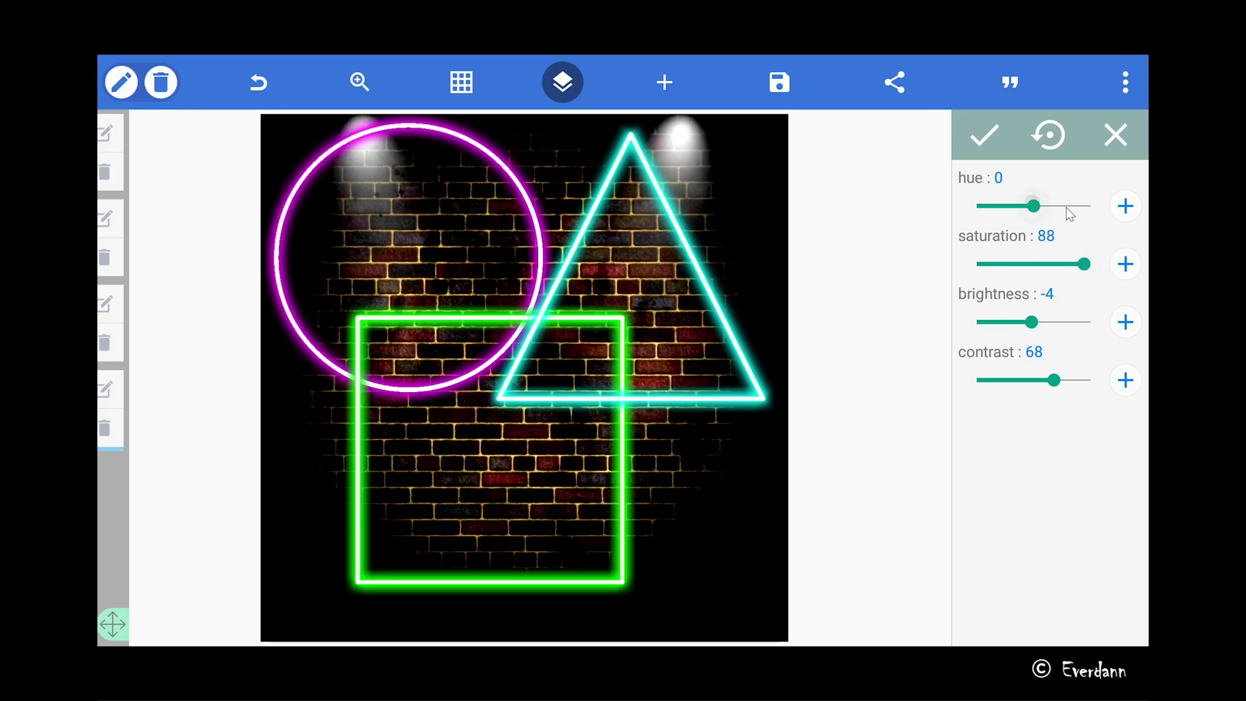
left_click_drag(1067, 207, 1002, 214)
left_click_drag(1054, 380, 1043, 380)
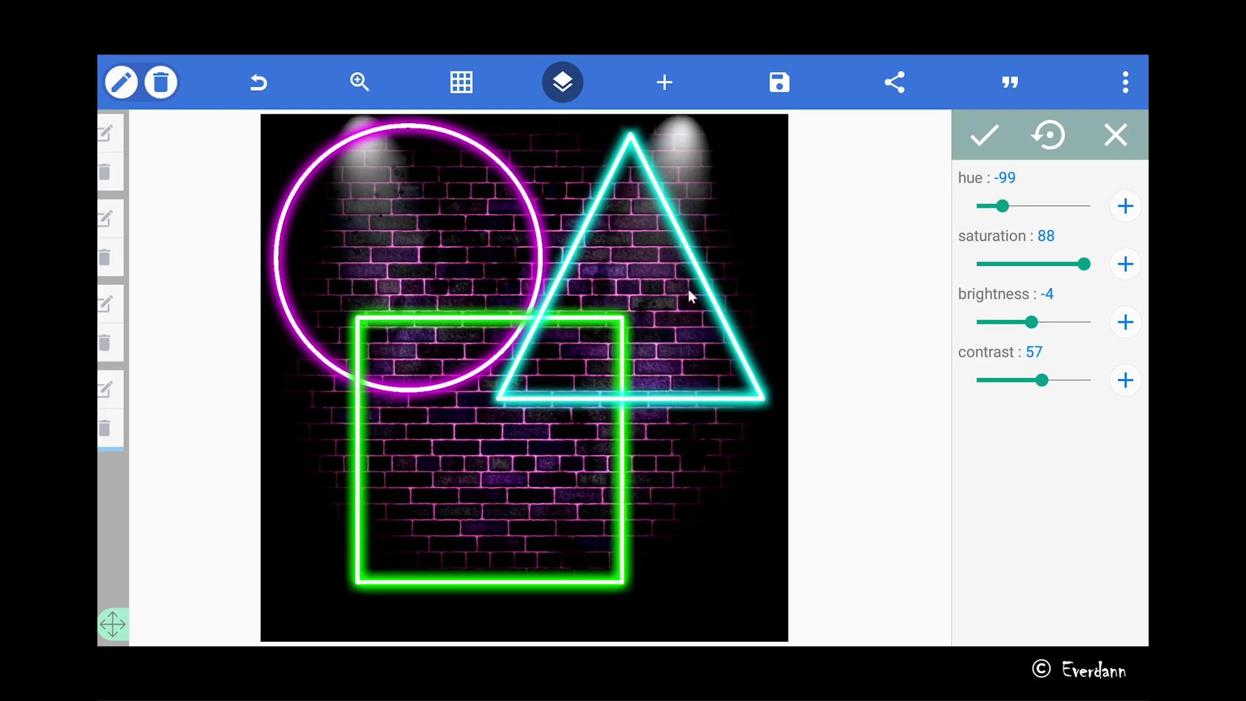